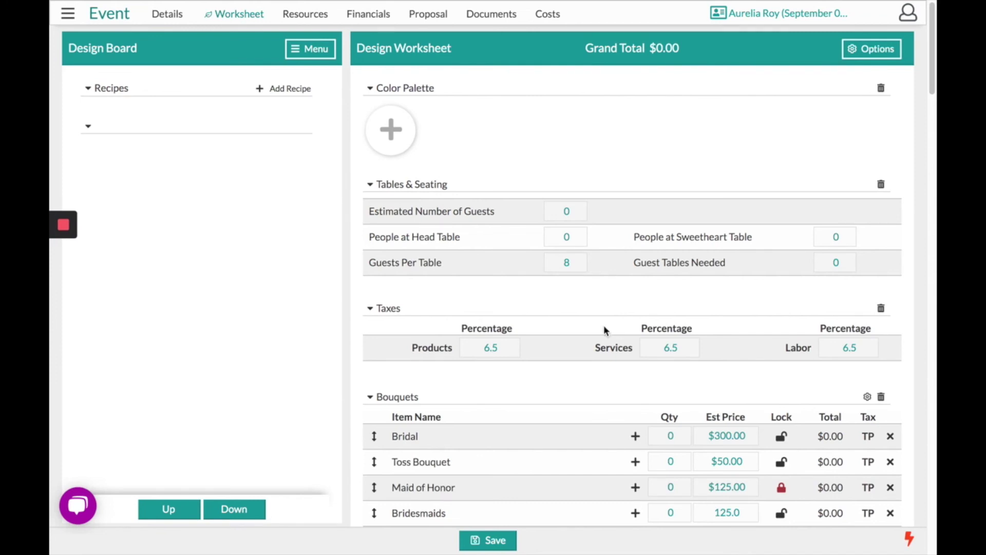
Add a new recipe on the Design Board from the first PNG image on the Desktop.
left_click(309, 16)
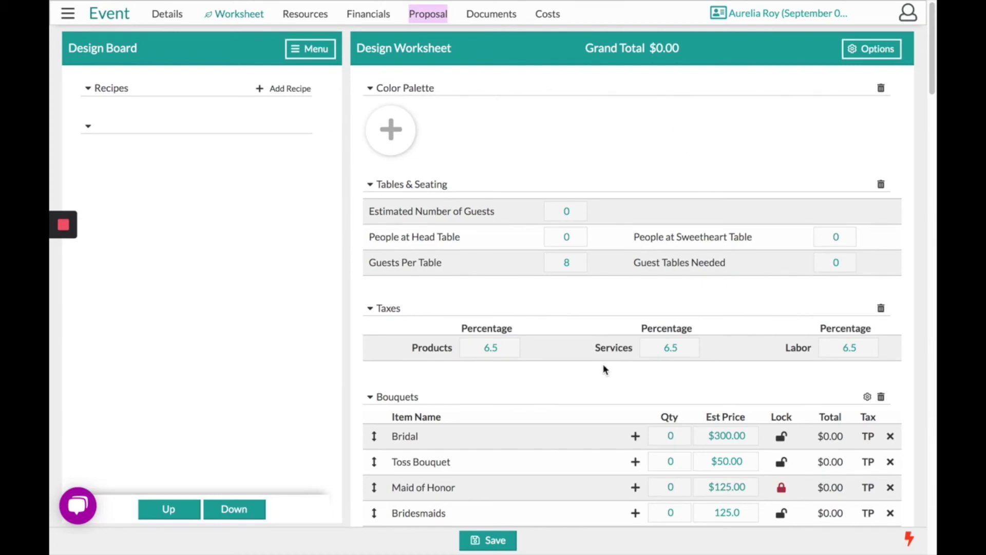
scroll(484, 307, "down", 2)
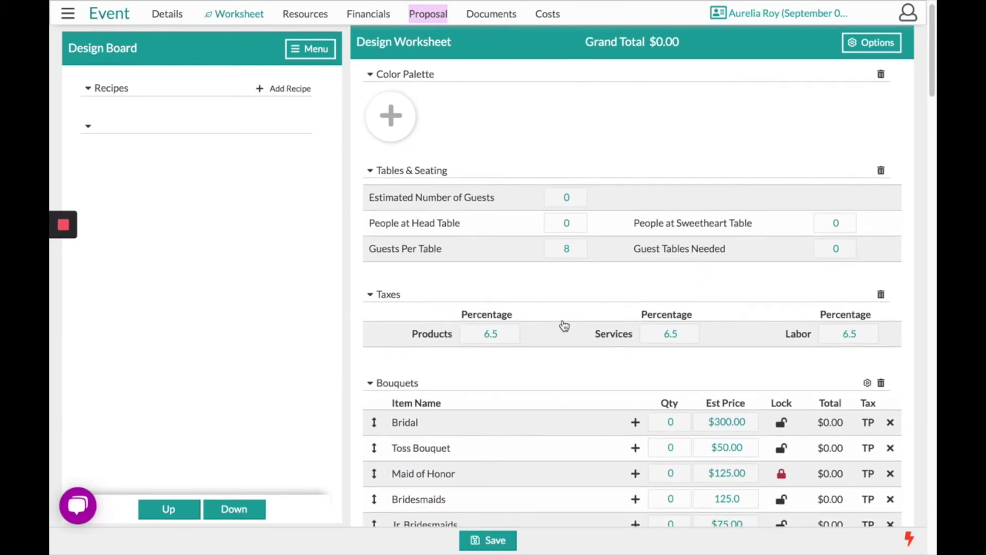
scroll(565, 325, "up", 1)
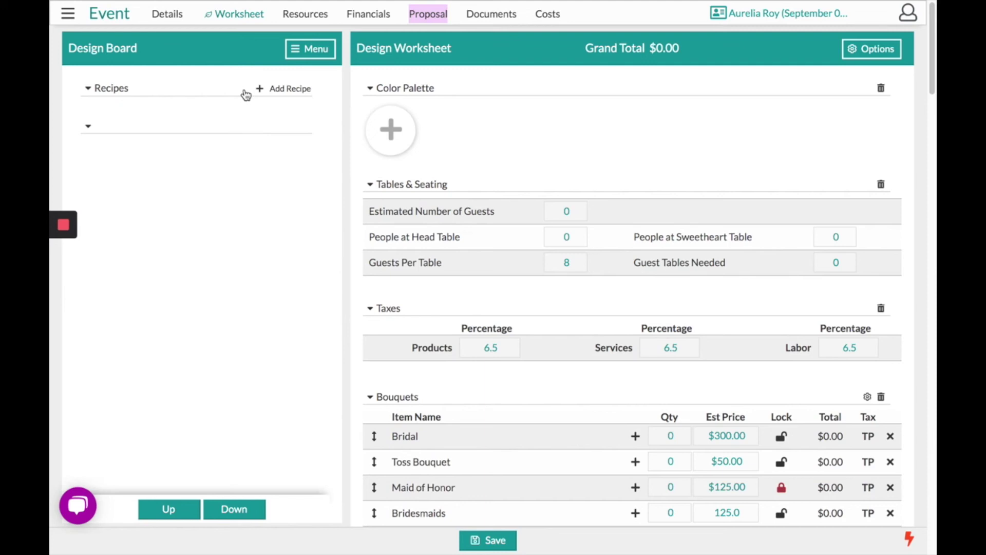
left_click(301, 89)
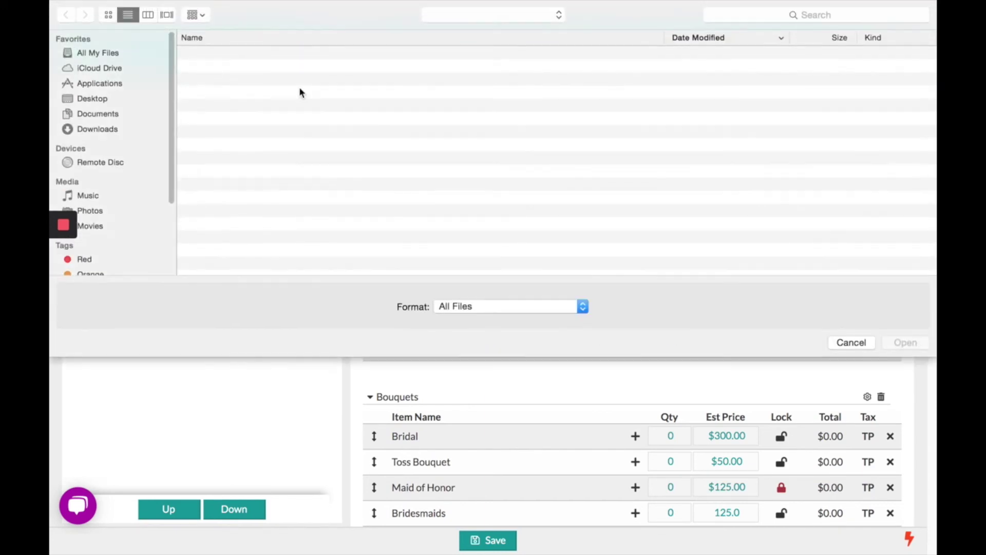
left_click(302, 54)
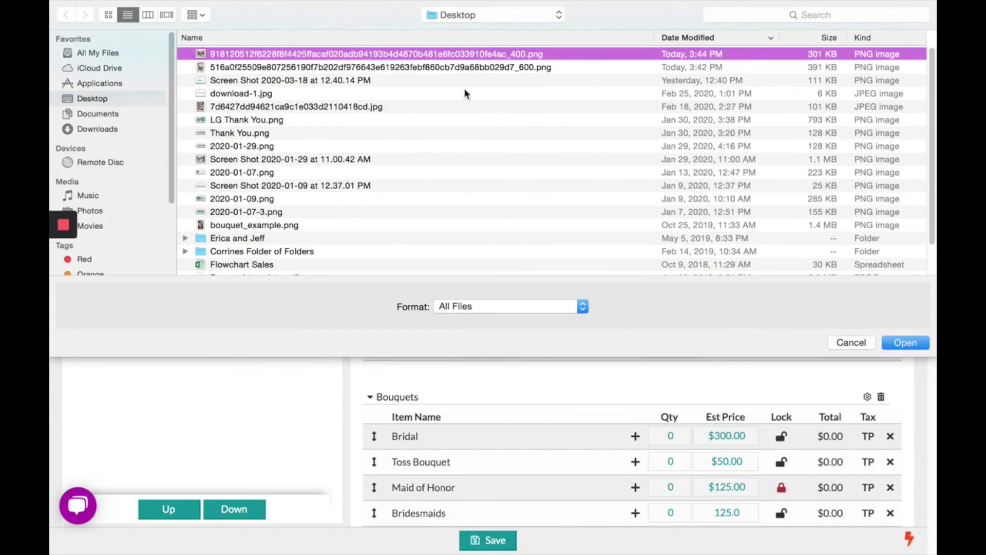
left_click(905, 342)
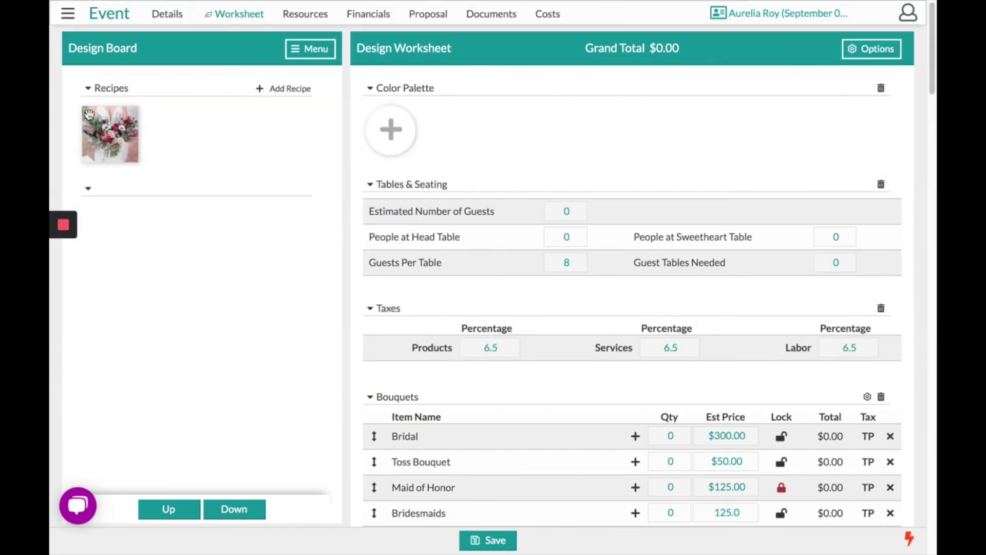
Preview the new bouquet recipe's details, which show $0.00 cost and price, then close them.
mouse_move(131, 121)
left_click(131, 117)
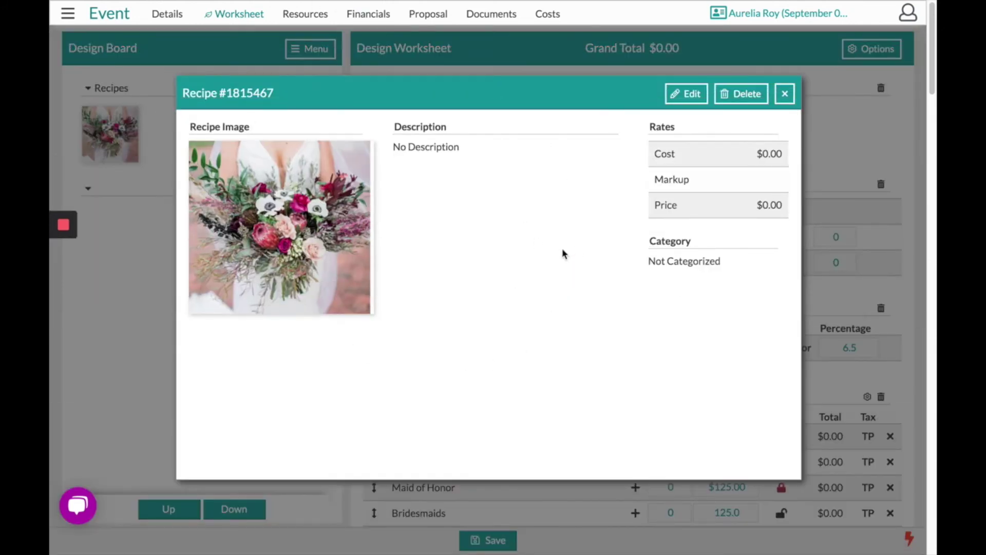
left_click(785, 95)
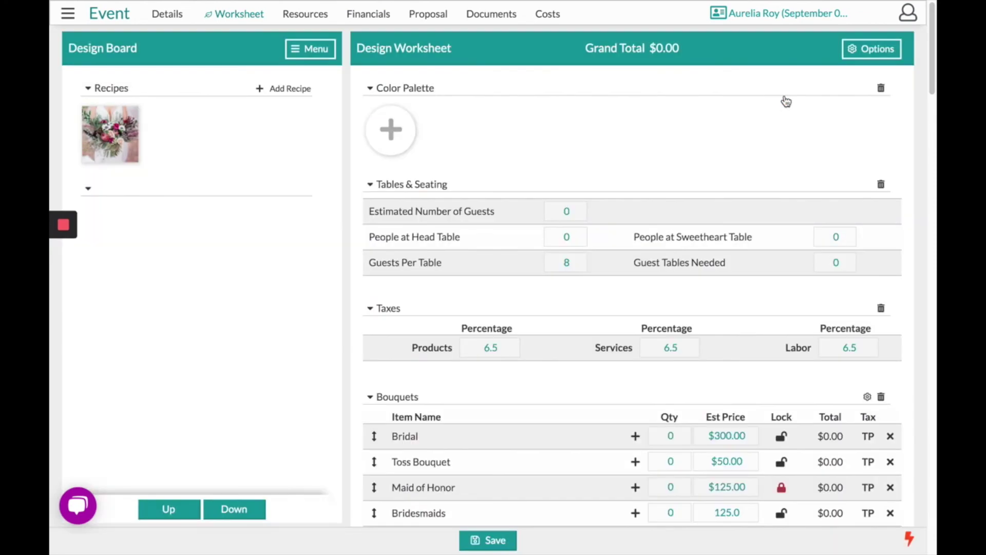
Go to the Item Gallery, discarding unsaved worksheet changes, and open the Accent Decor collection.
left_click(324, 14)
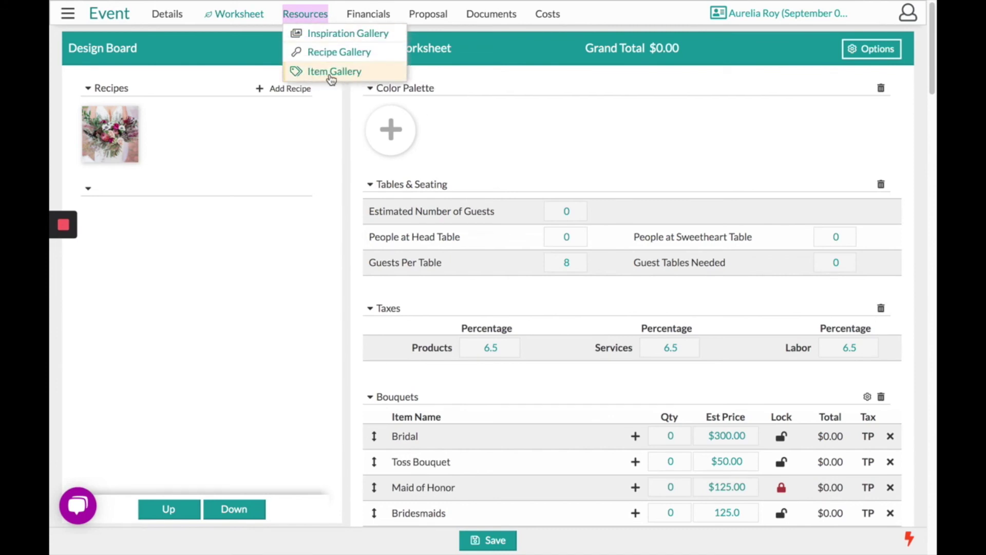
left_click(349, 77)
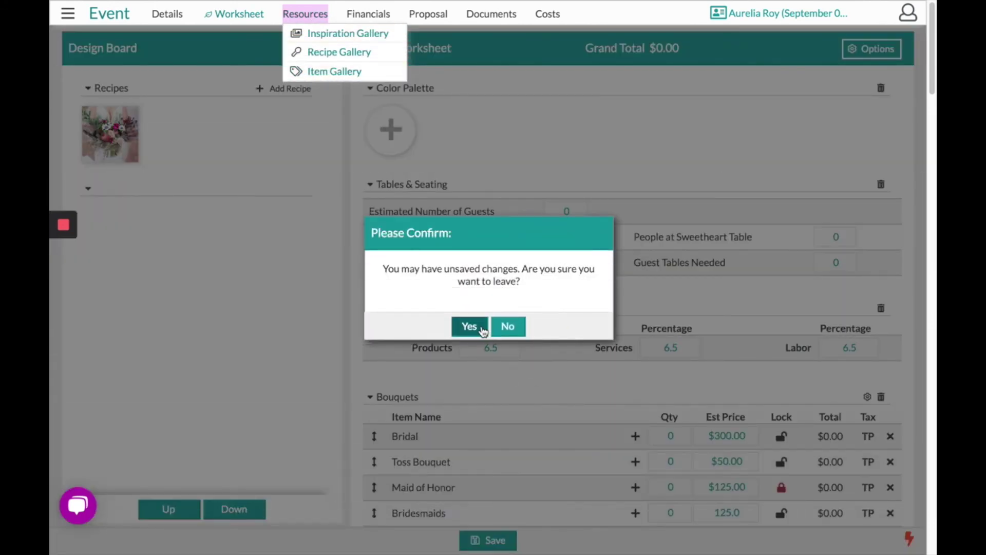
left_click(481, 331)
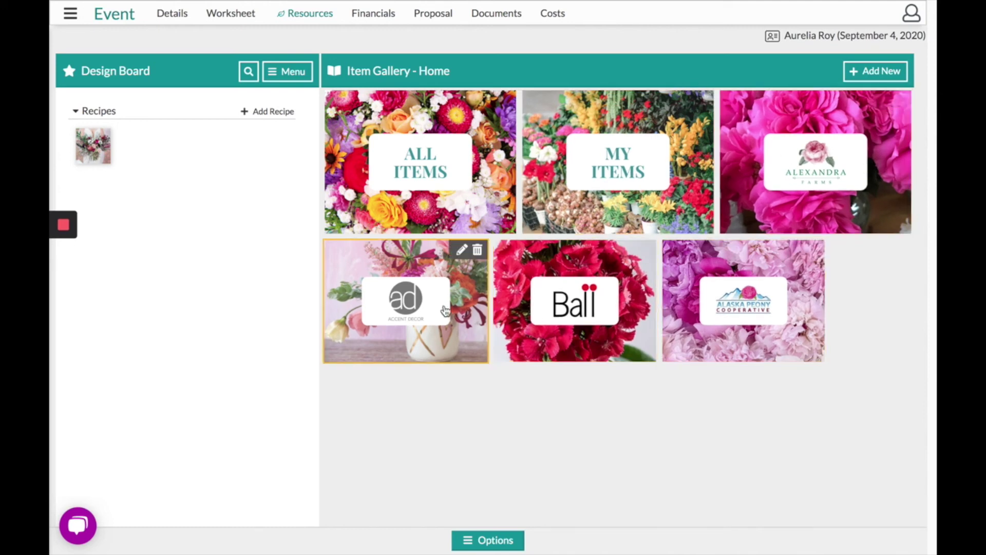
left_click(409, 308)
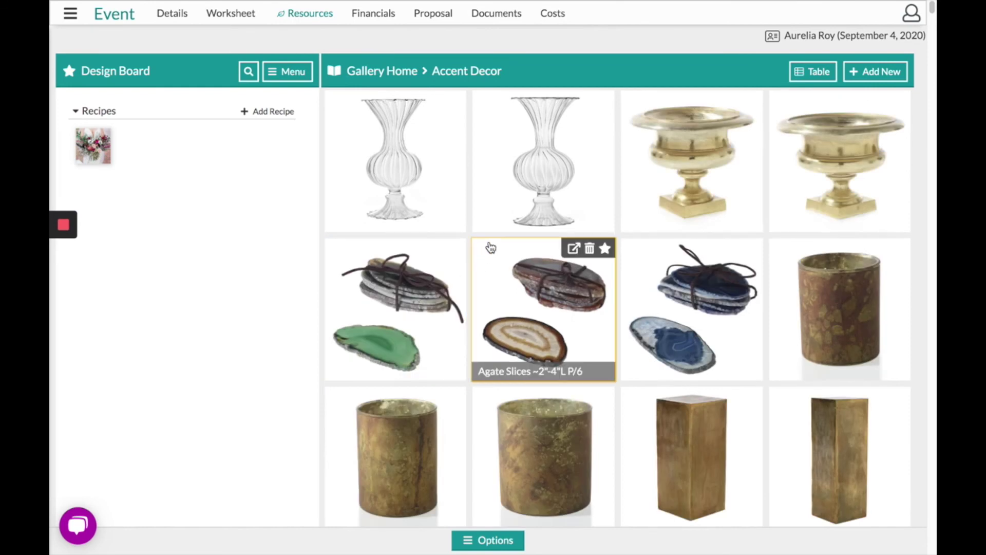
Review the Addi Vase's type, rental price and inventory in edit mode, then close it.
left_click(535, 156)
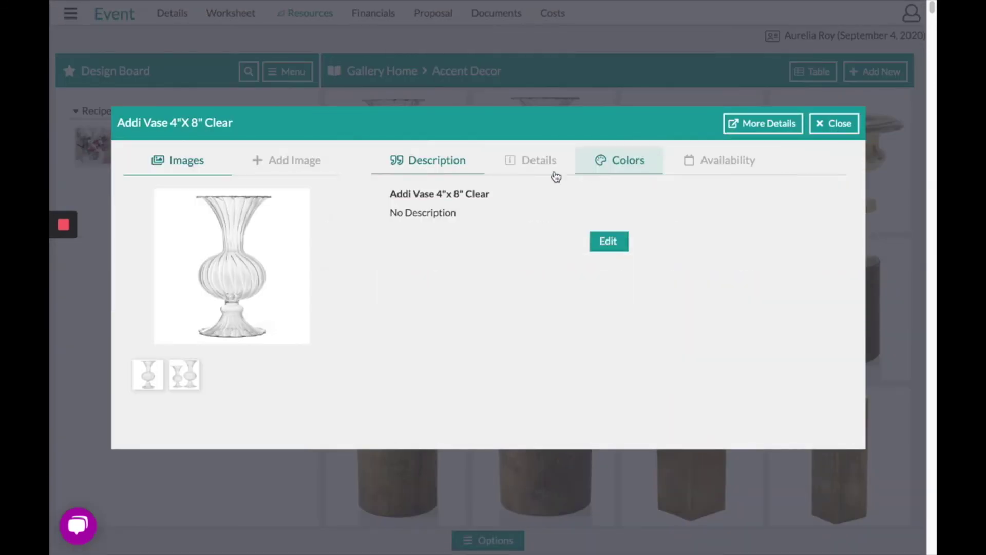
left_click(524, 163)
left_click(624, 323)
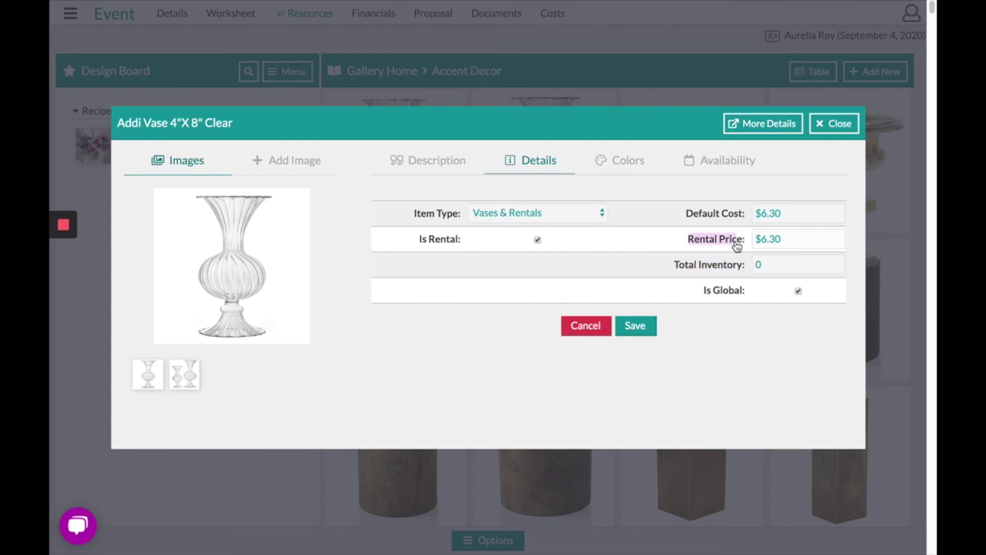
left_click(821, 129)
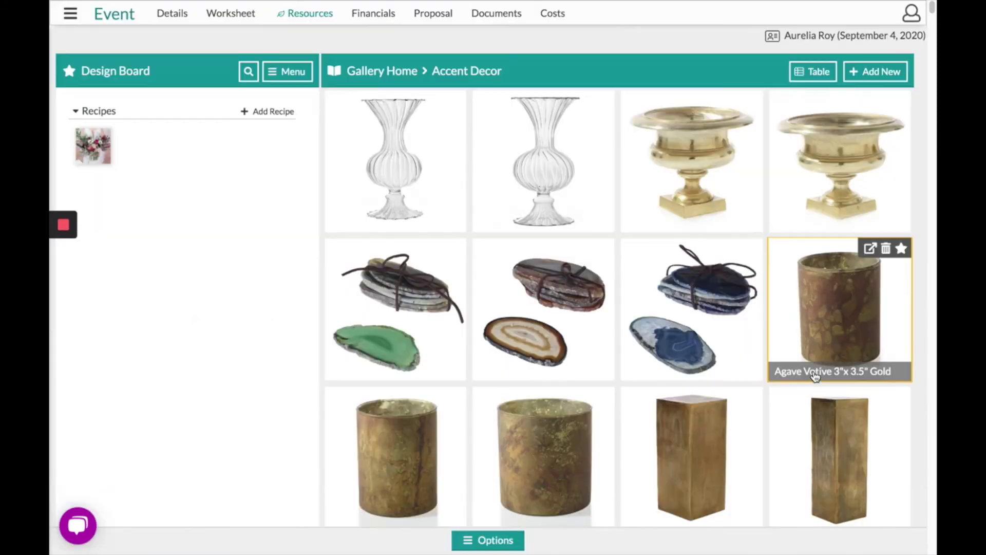
Star the giraffe cardholder, elephant cardholder and tall glass vase for the Design Board.
scroll(816, 378, "down", 5)
scroll(816, 377, "down", 5)
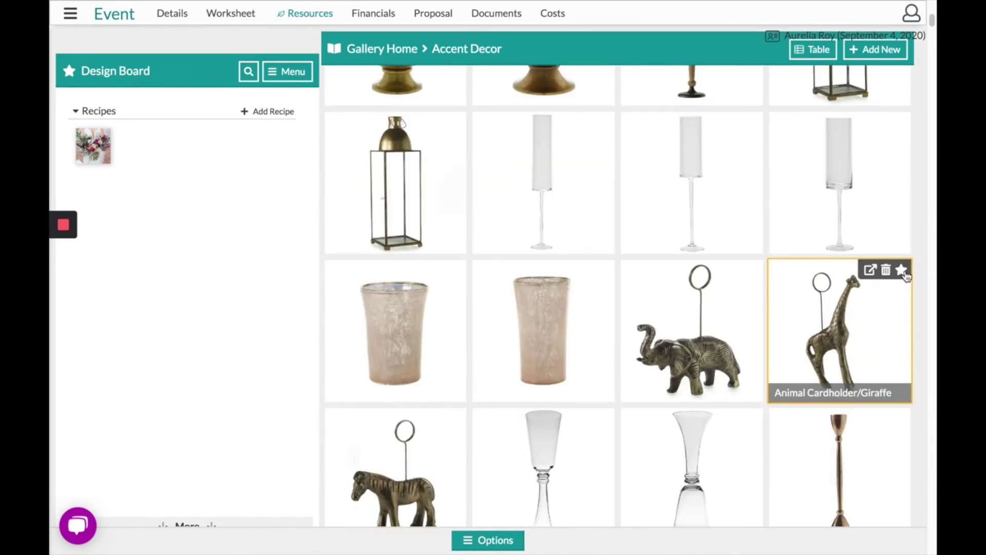
left_click(902, 272)
left_click(753, 270)
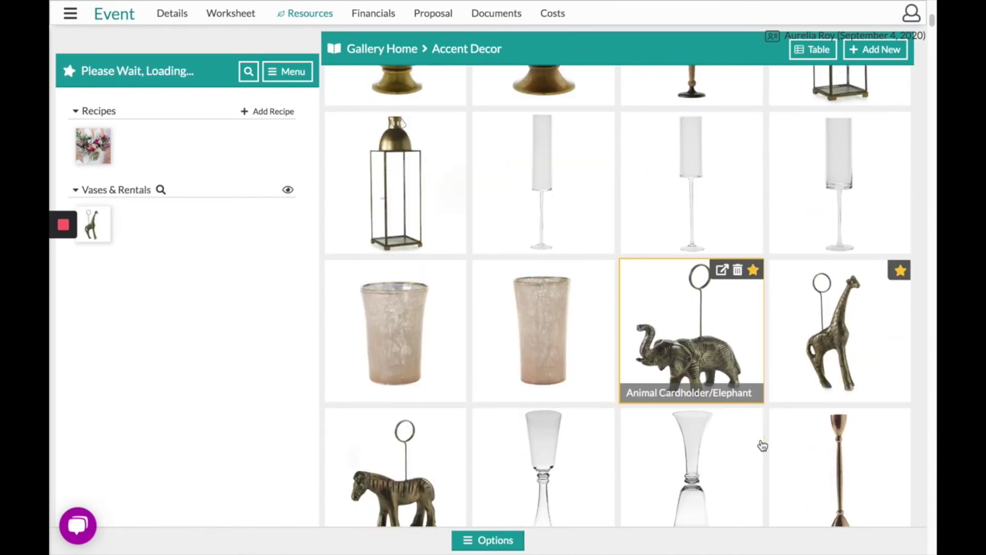
left_click(753, 418)
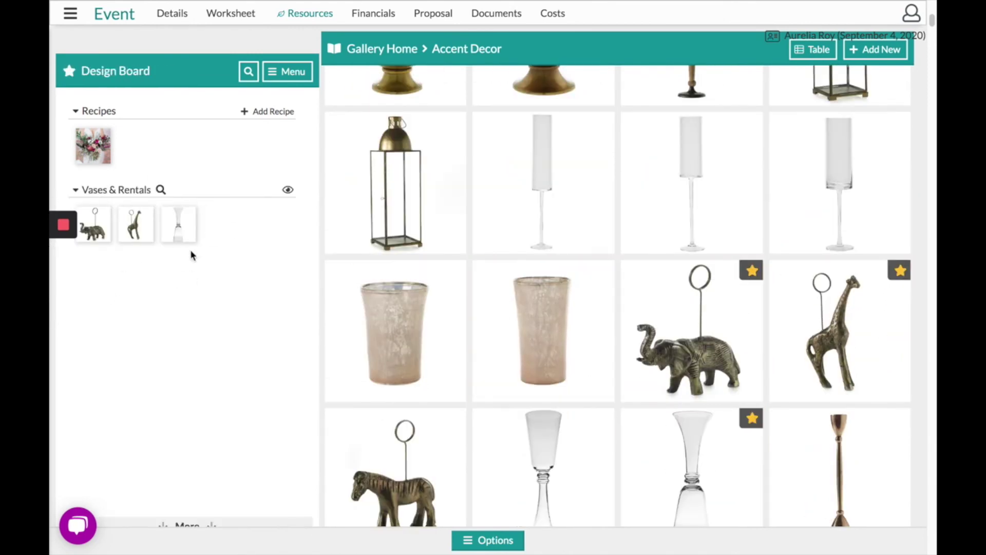
scroll(341, 229, "up", 6)
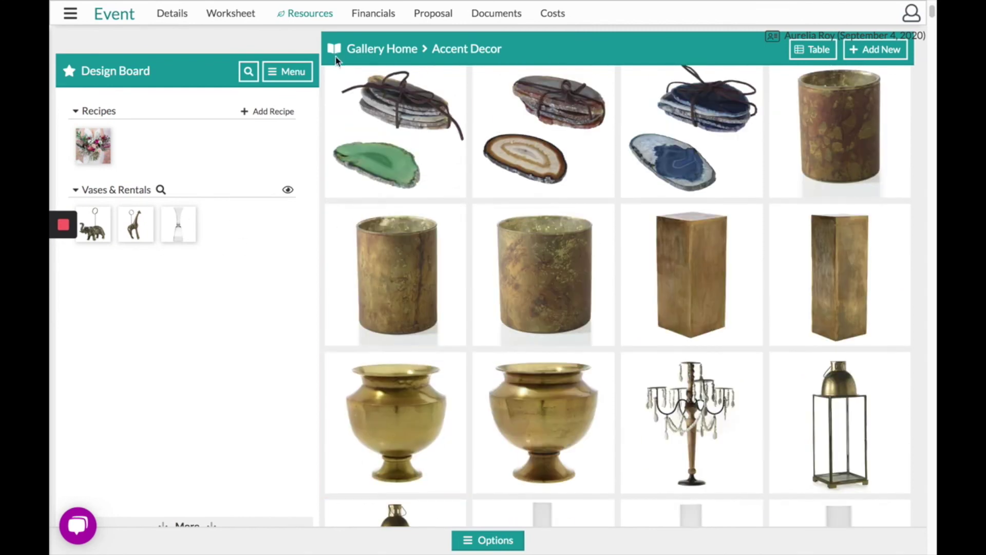
Open the All Items gallery with its Search & Filters panel showing.
left_click(334, 52)
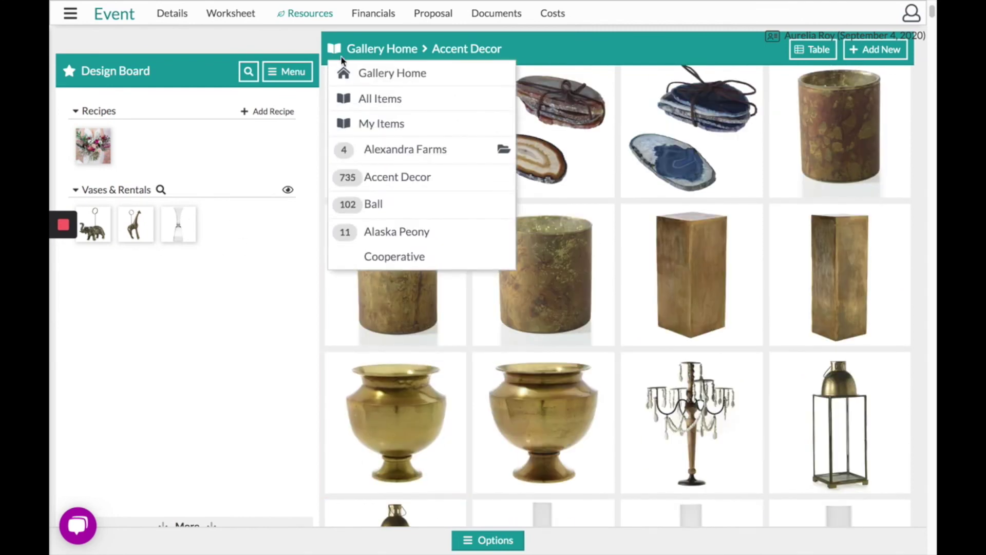
left_click(386, 77)
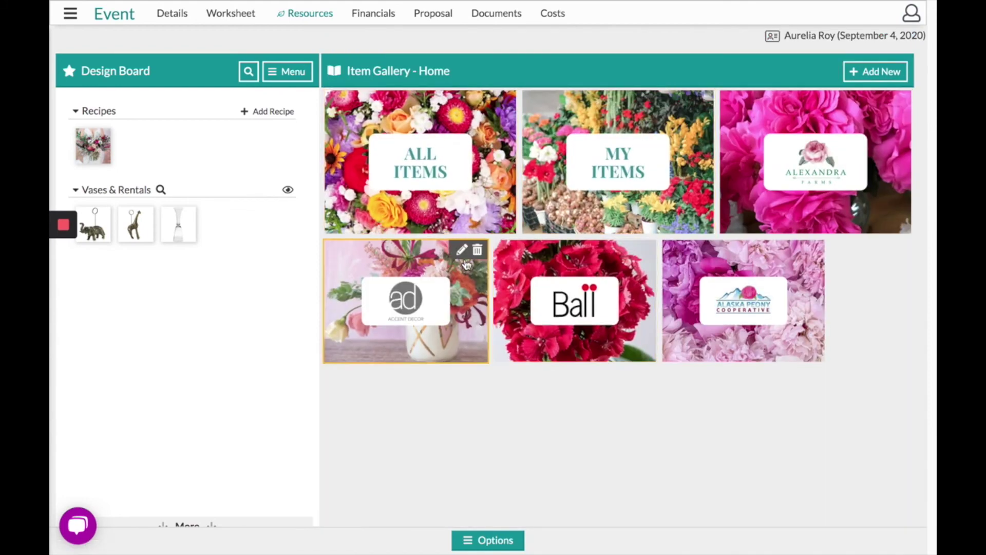
left_click(424, 169)
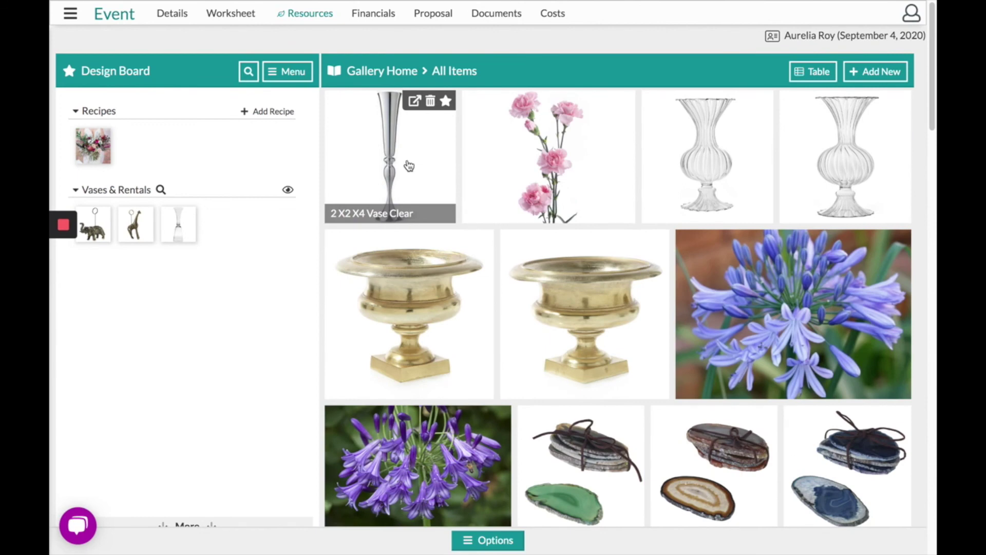
left_click(247, 72)
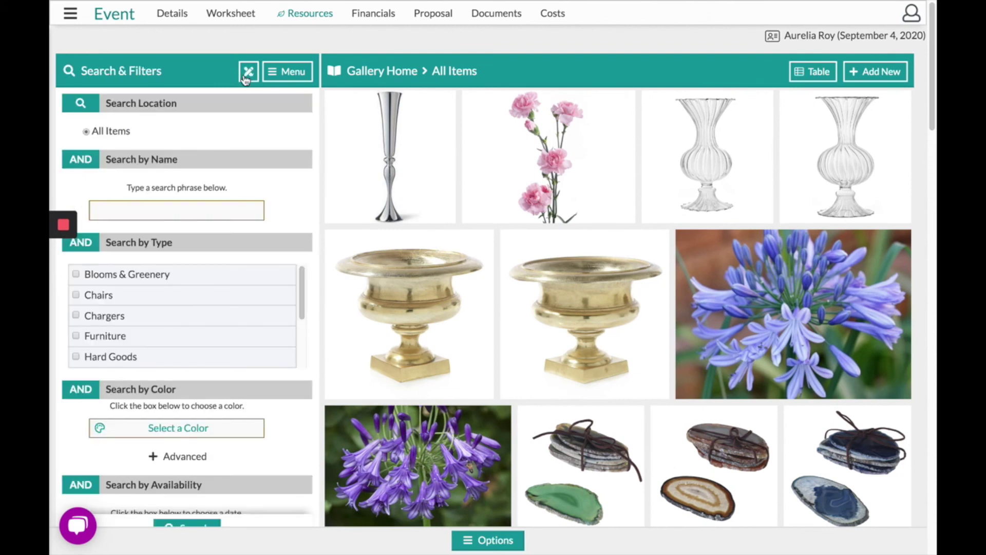
left_click(246, 73)
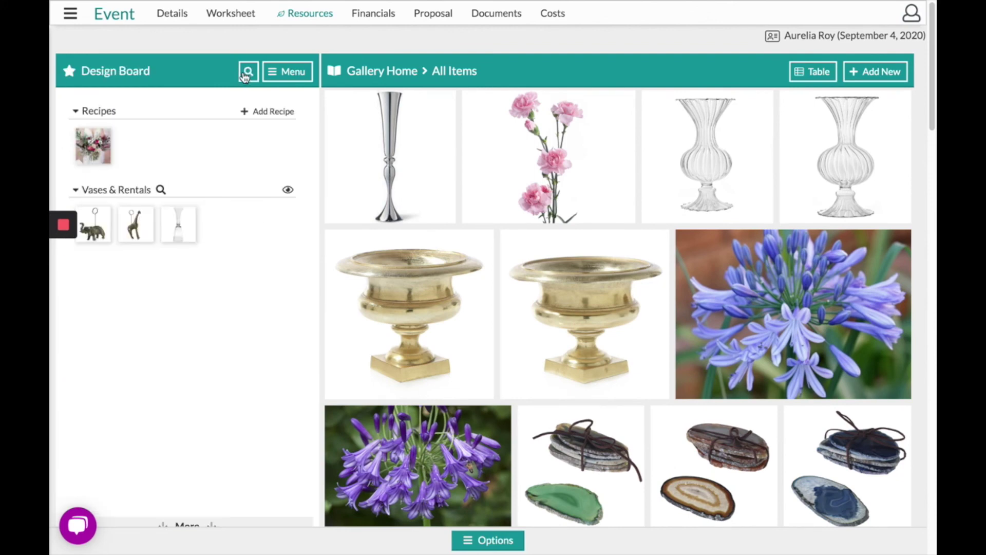
left_click(247, 73)
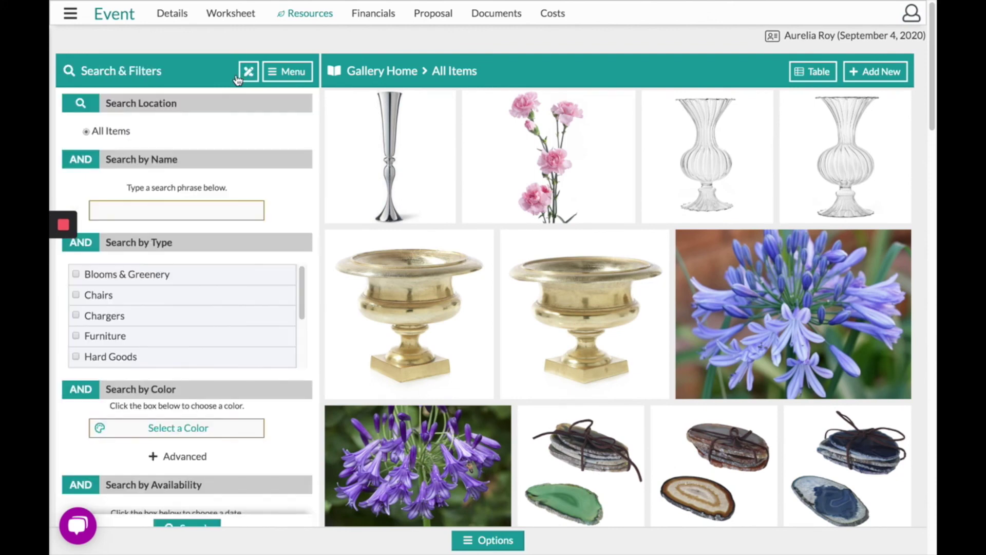
Search Blooms & Greenery filtered by pink, white and green colours.
left_click(132, 280)
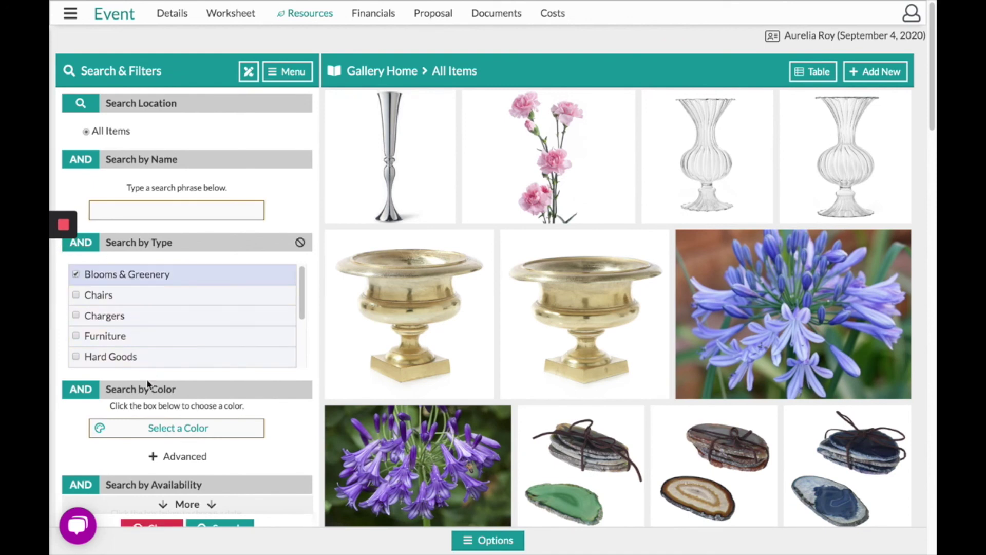
left_click(170, 431)
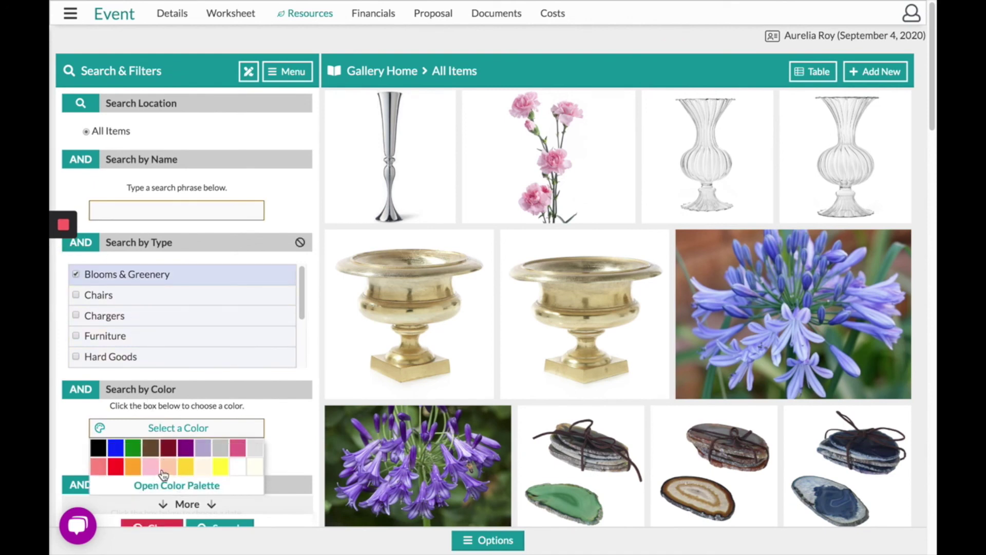
left_click(153, 468)
left_click(220, 488)
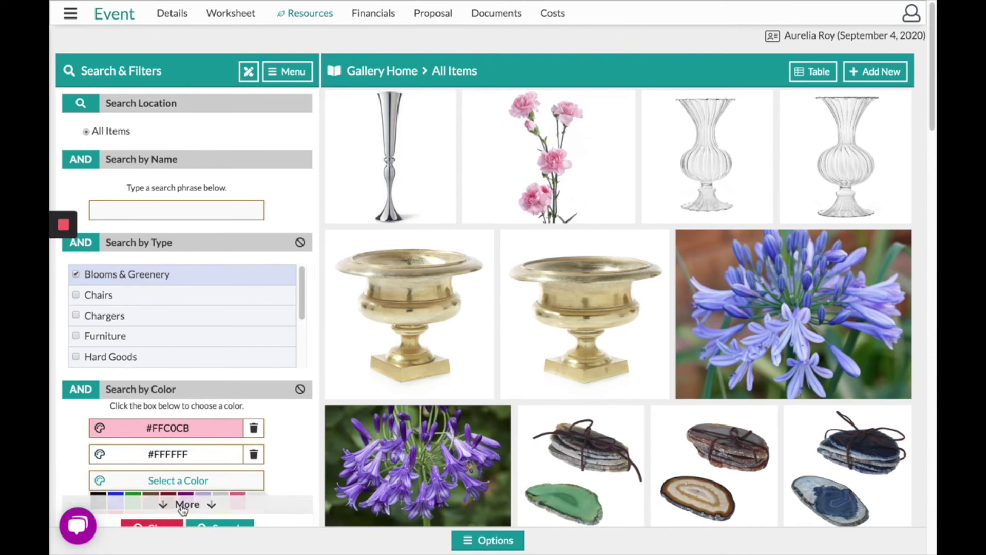
left_click(182, 506)
left_click(153, 383)
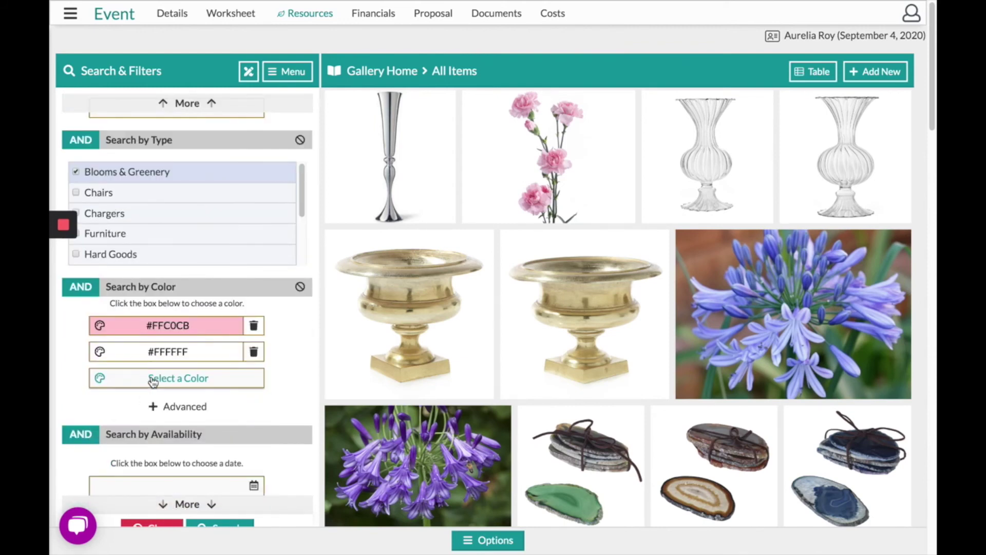
left_click(133, 399)
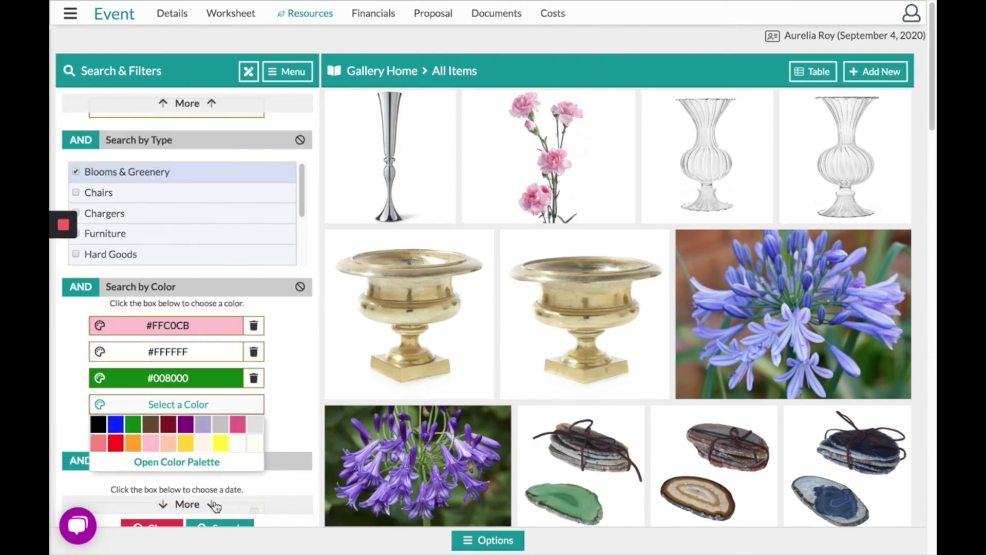
left_click(221, 528)
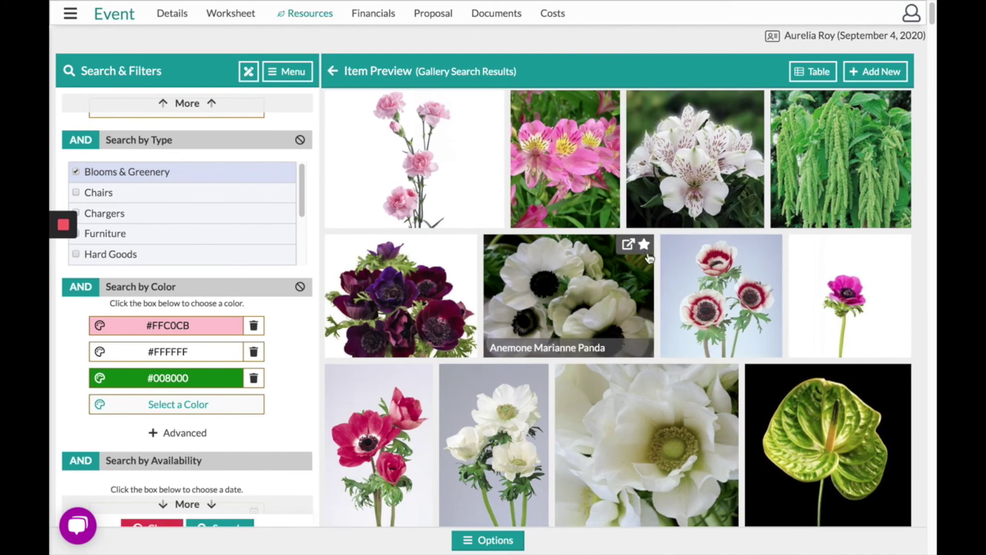
Add the white anemone to the Design Board.
left_click(643, 245)
scroll(768, 351, "down", 2)
scroll(768, 351, "down", 10)
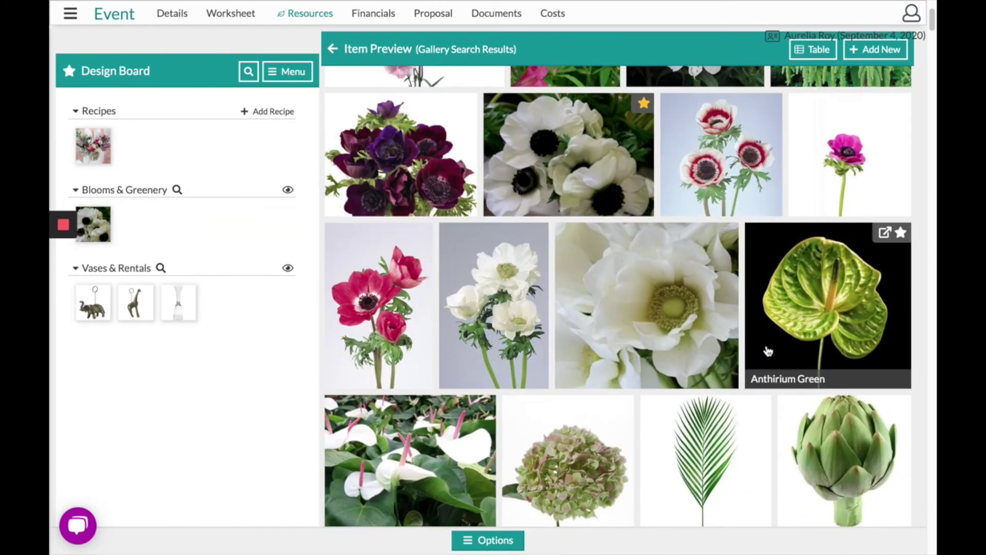
scroll(767, 351, "down", 8)
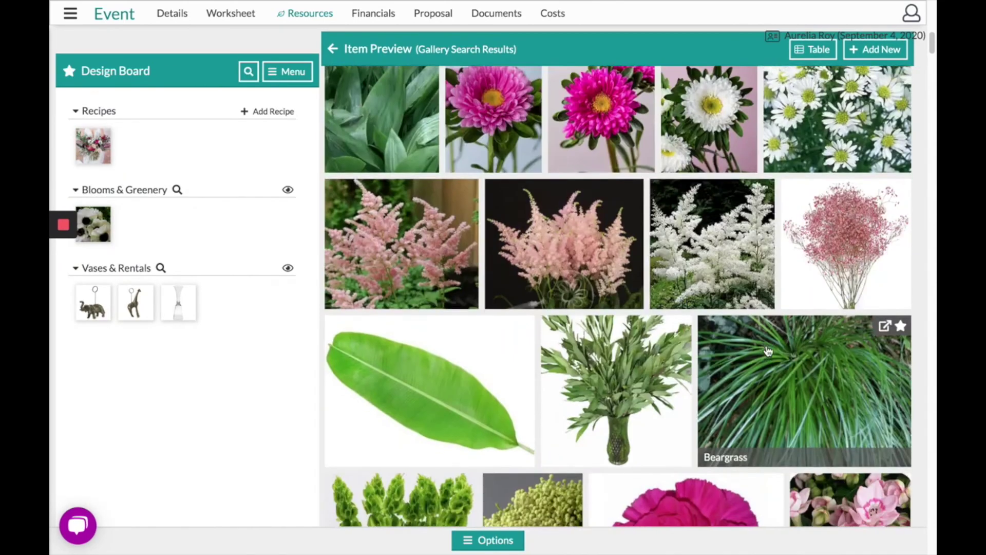
scroll(767, 350, "down", 10)
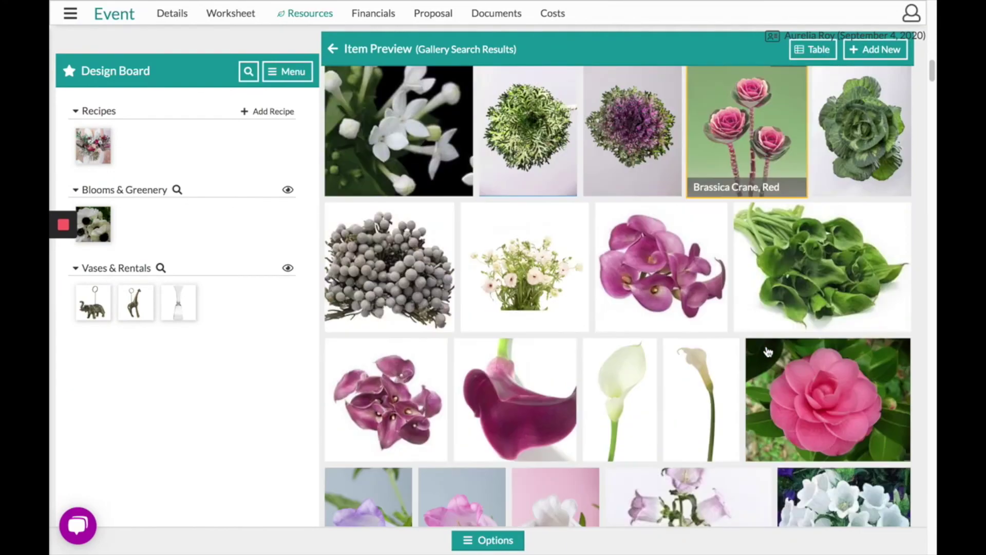
scroll(768, 351, "down", 10)
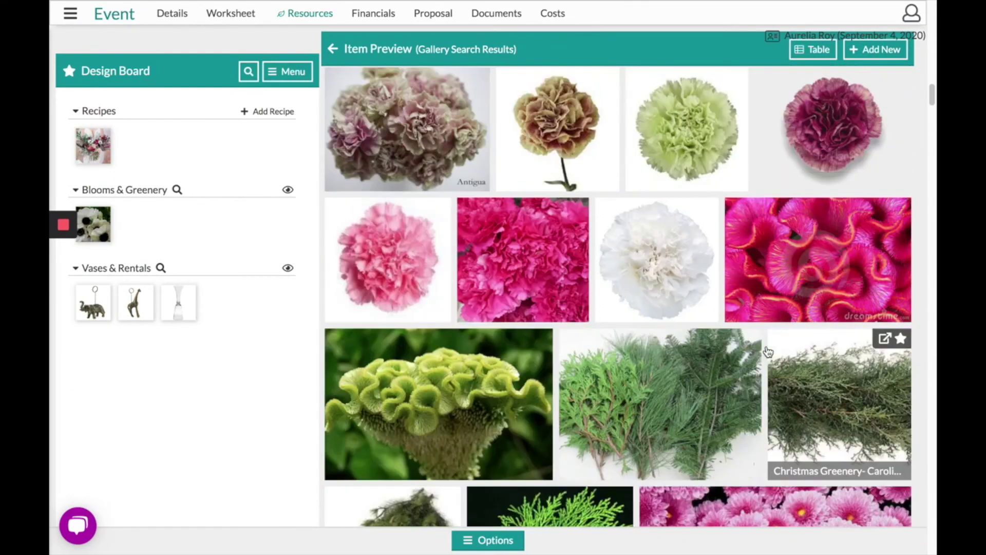
scroll(768, 351, "down", 3)
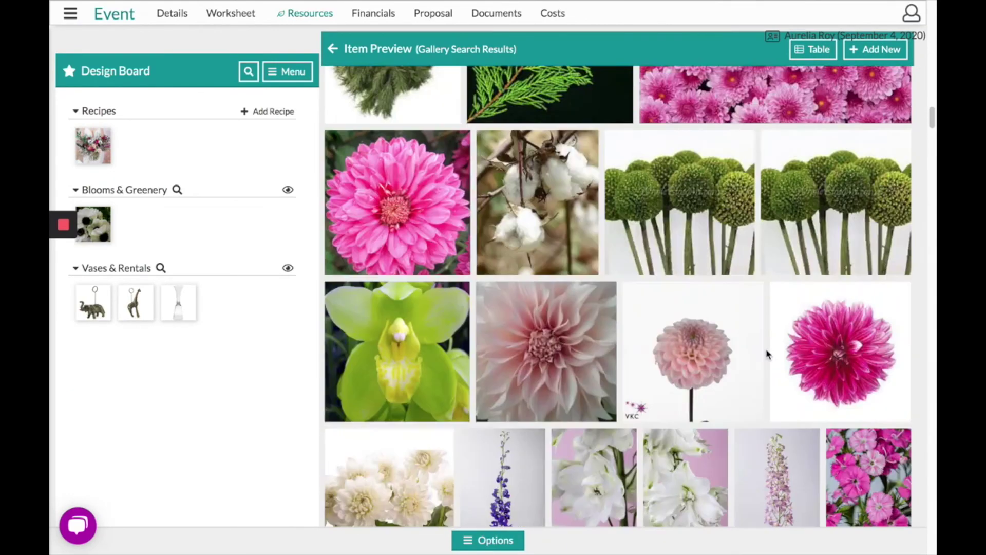
Review the pink dahlia's type, cost and stems in edit mode, then close without saving.
left_click(671, 257)
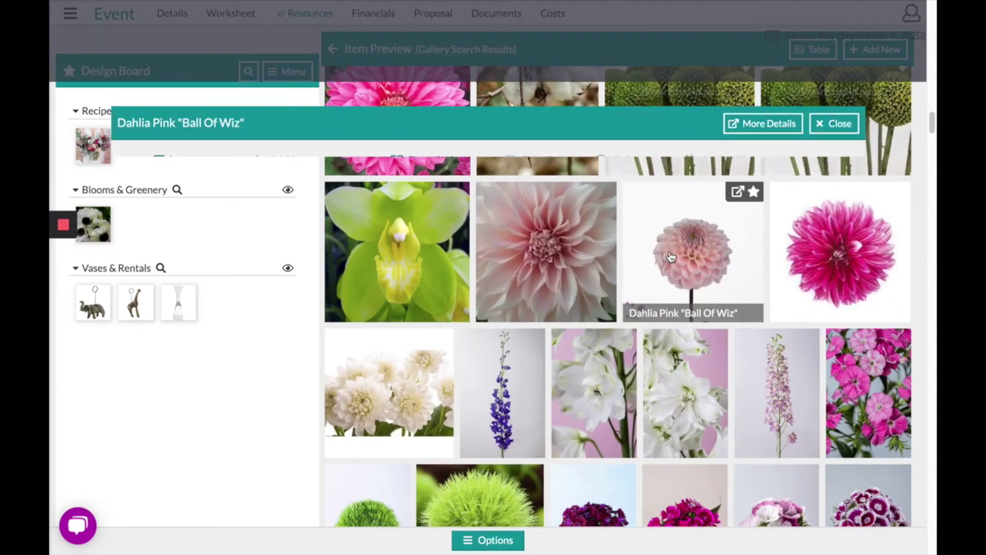
left_click(539, 163)
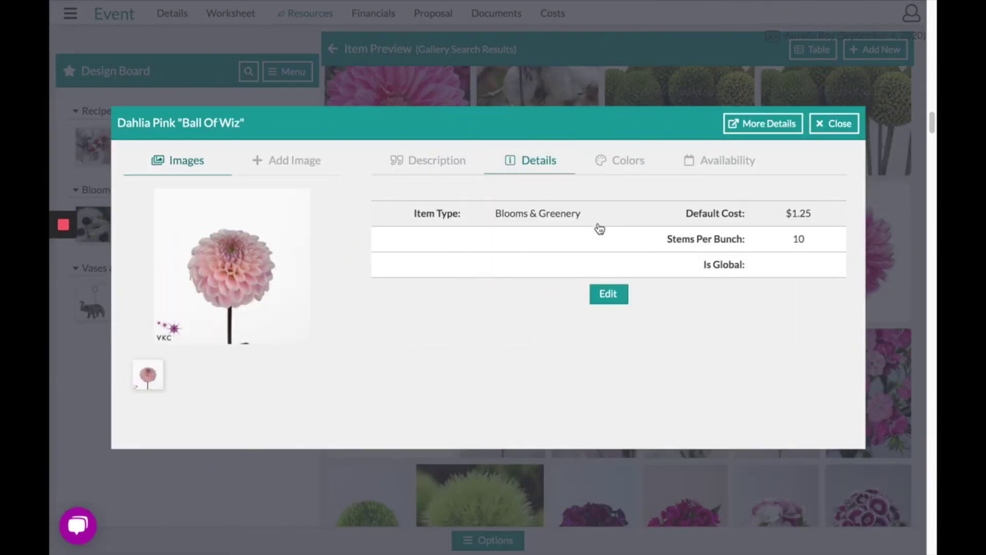
left_click(620, 296)
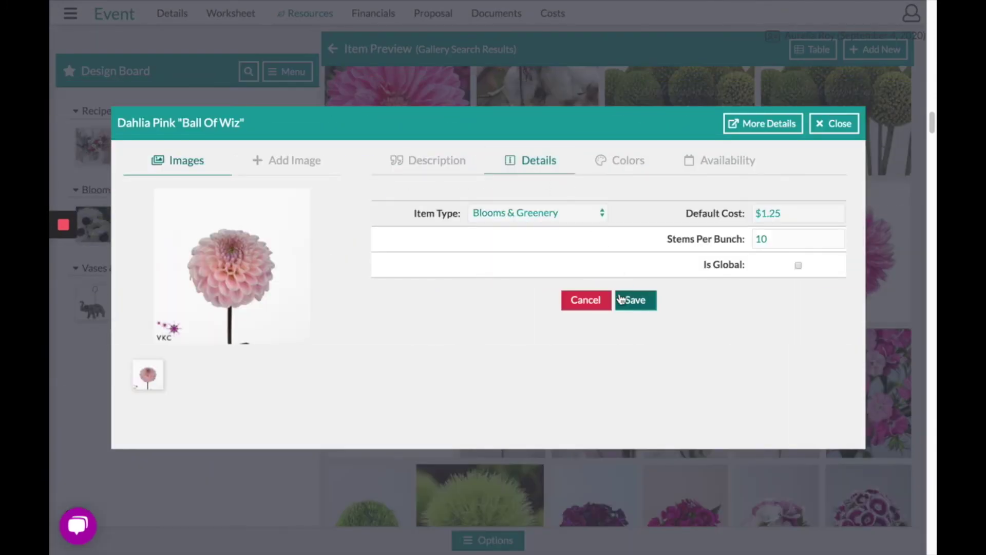
left_click(836, 124)
Star three garden roses, including Charity and Miyabi, for the Design Board.
scroll(862, 330, "down", 1)
scroll(862, 330, "down", 10)
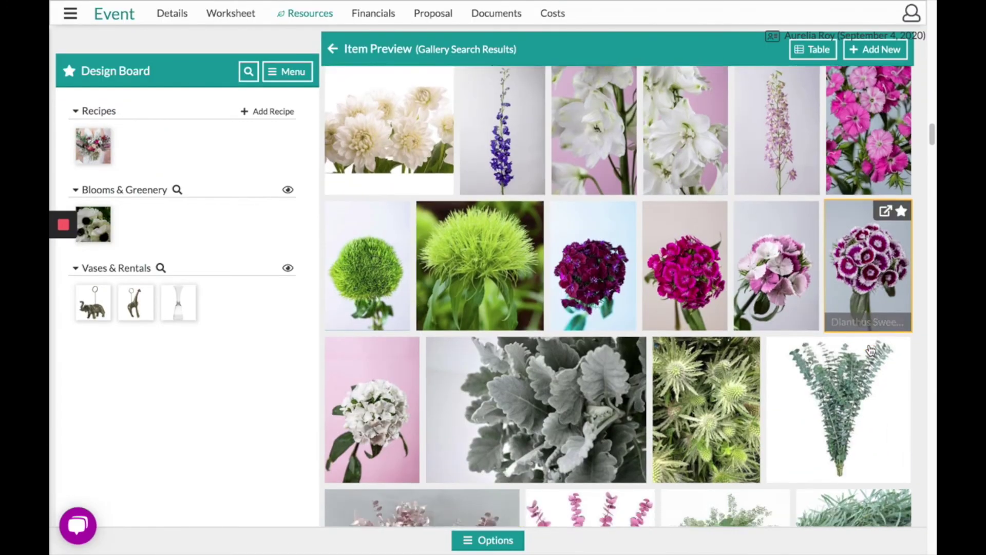
scroll(870, 350, "down", 13)
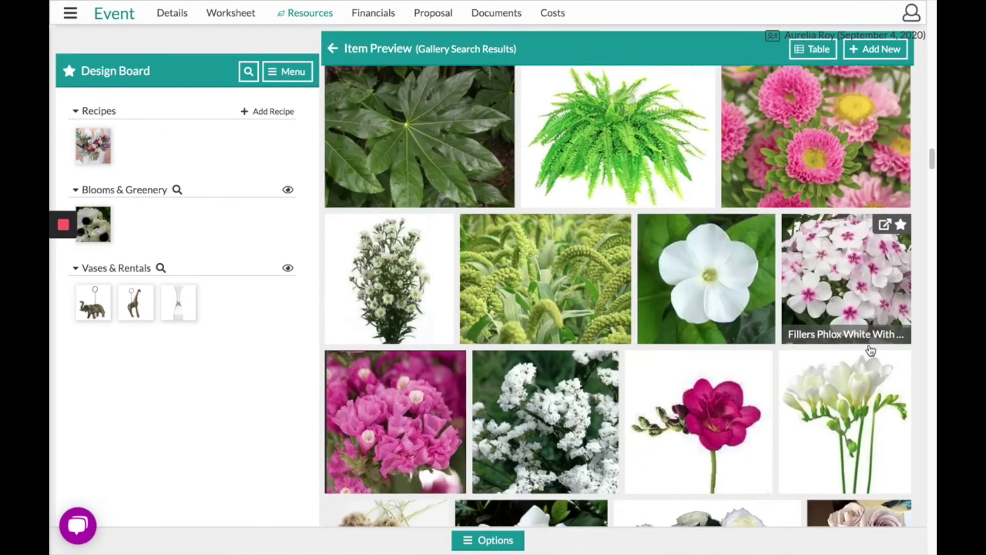
scroll(871, 349, "down", 2)
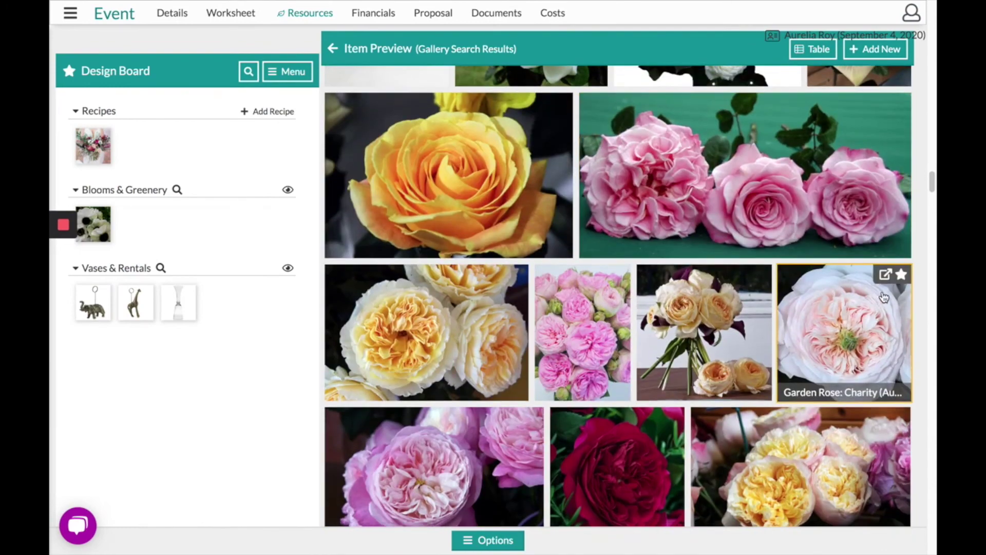
left_click(877, 323)
scroll(877, 323, "down", 7)
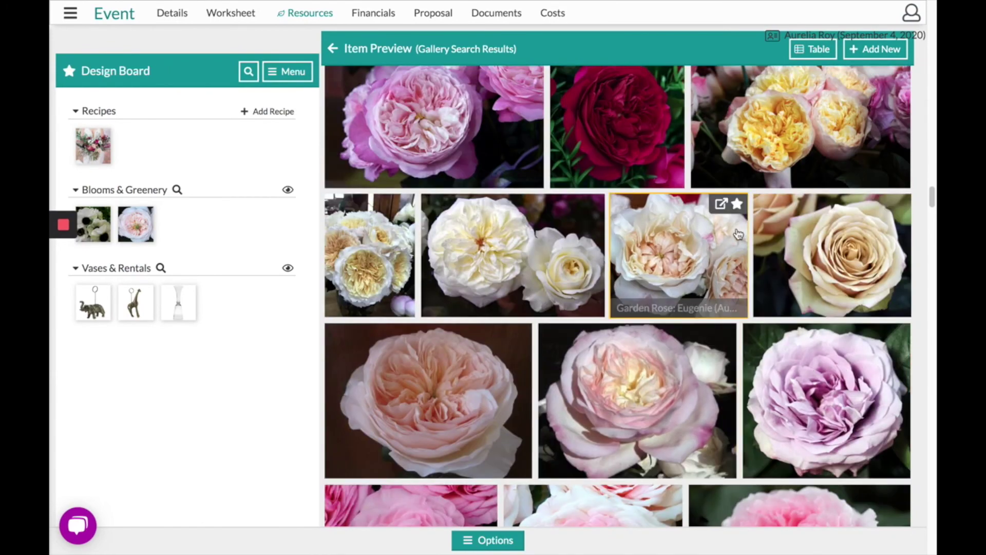
left_click(737, 204)
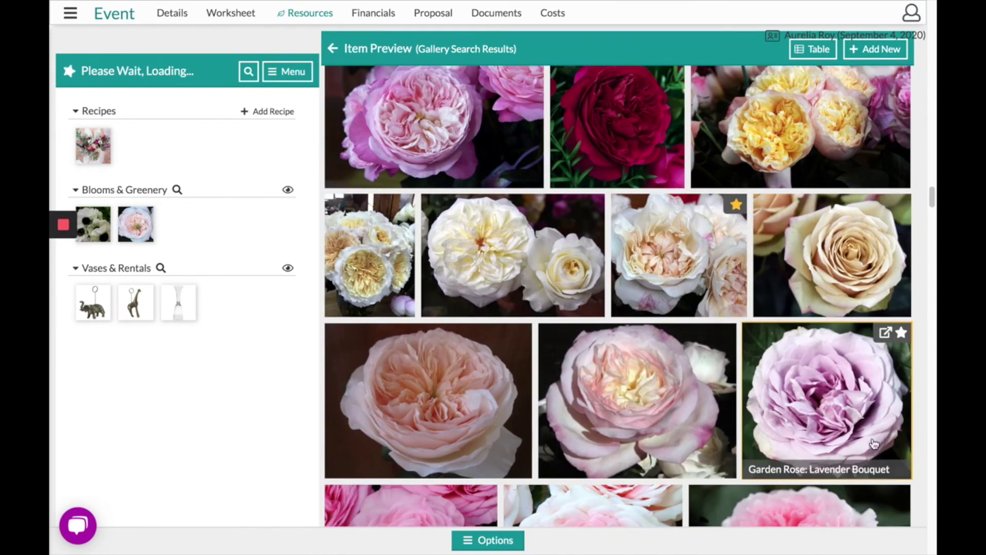
scroll(875, 447, "down", 8)
scroll(876, 445, "up", 3)
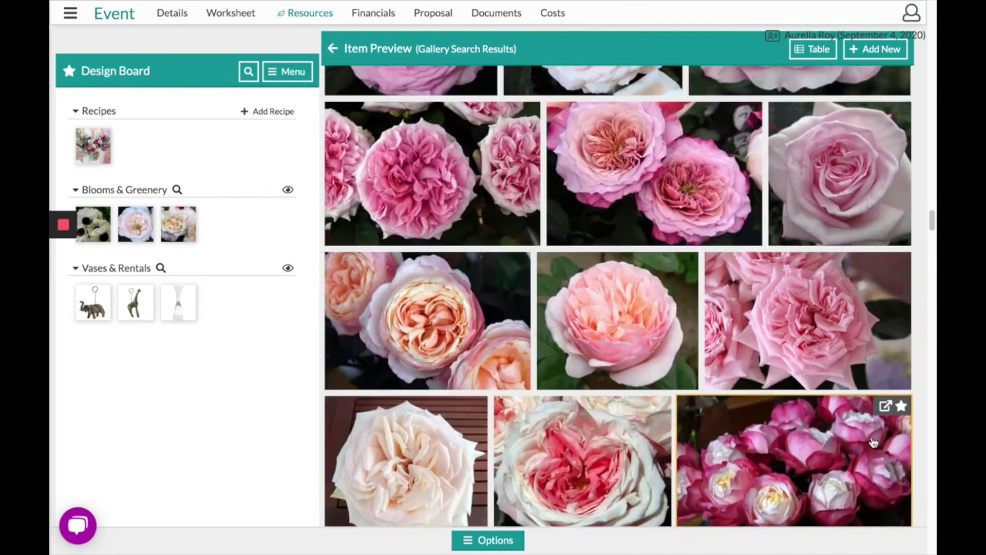
left_click(753, 148)
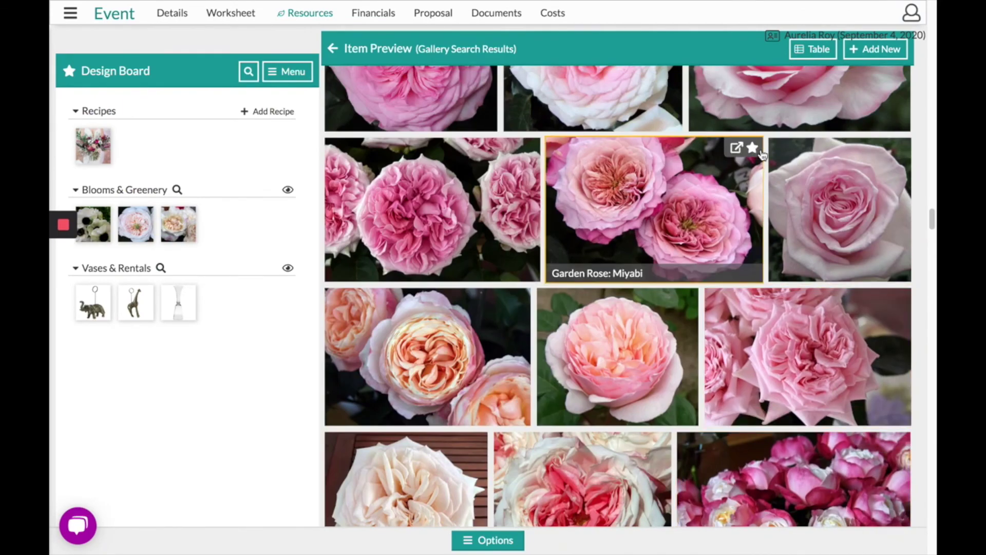
Star Garland By The Foot, Israeli Ruscus, olive leaves and myrtle for the Design Board.
scroll(838, 392, "down", 7)
scroll(838, 391, "down", 10)
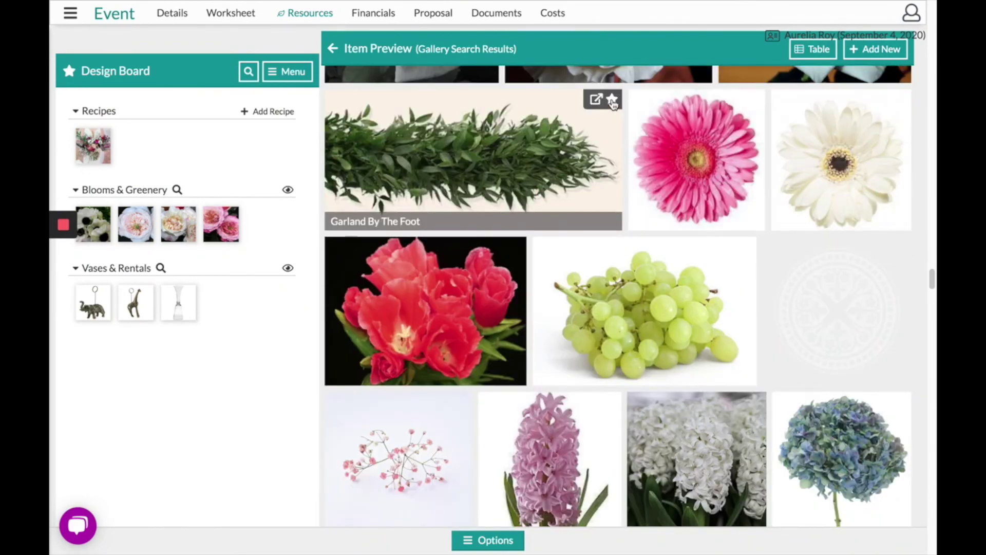
left_click(612, 101)
scroll(811, 391, "down", 8)
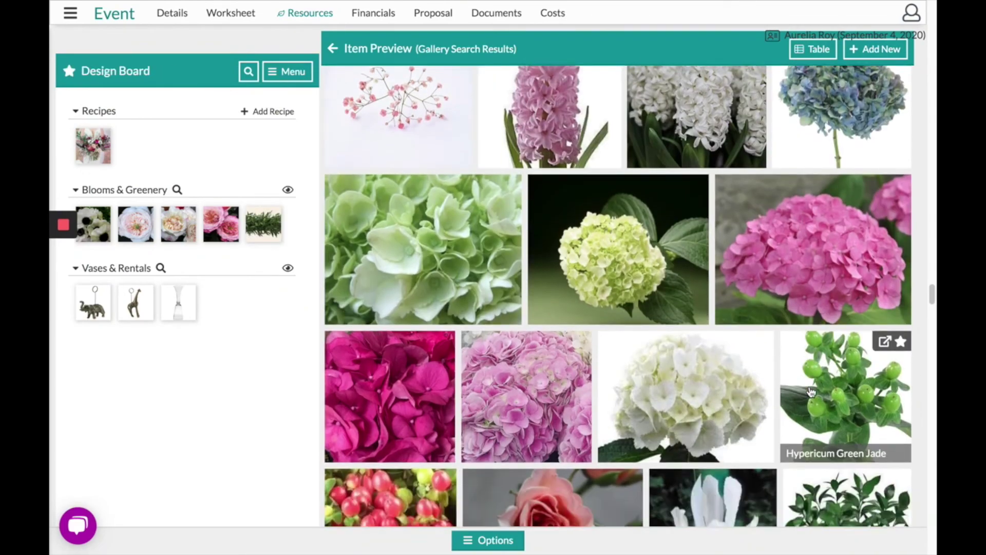
scroll(811, 392, "down", 5)
left_click(900, 243)
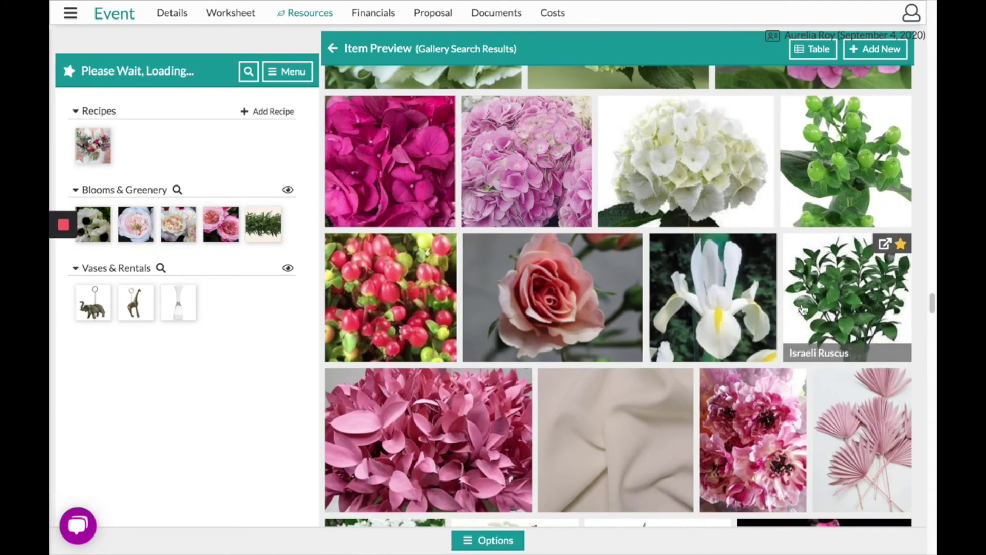
scroll(818, 298, "down", 10)
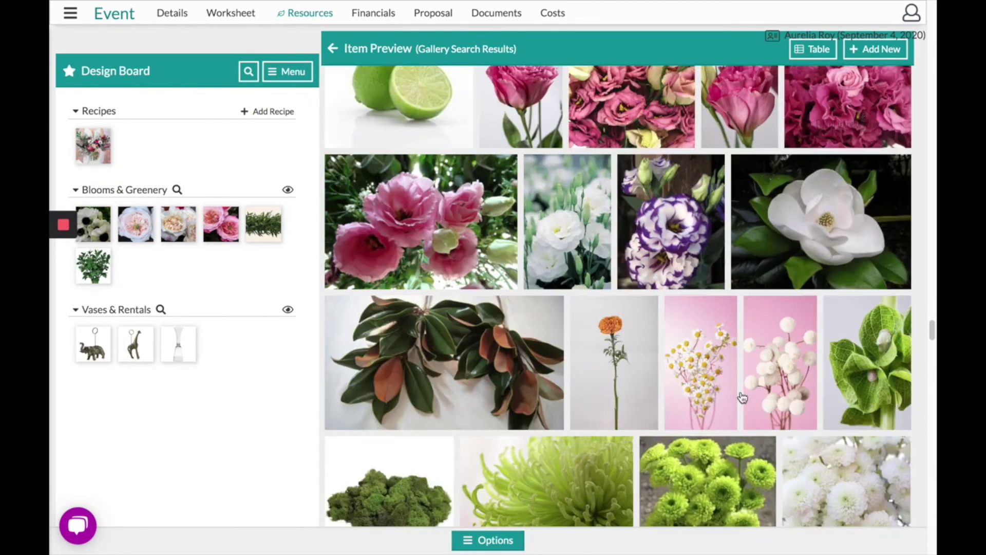
scroll(743, 397, "down", 6)
scroll(742, 398, "down", 1)
left_click(901, 336)
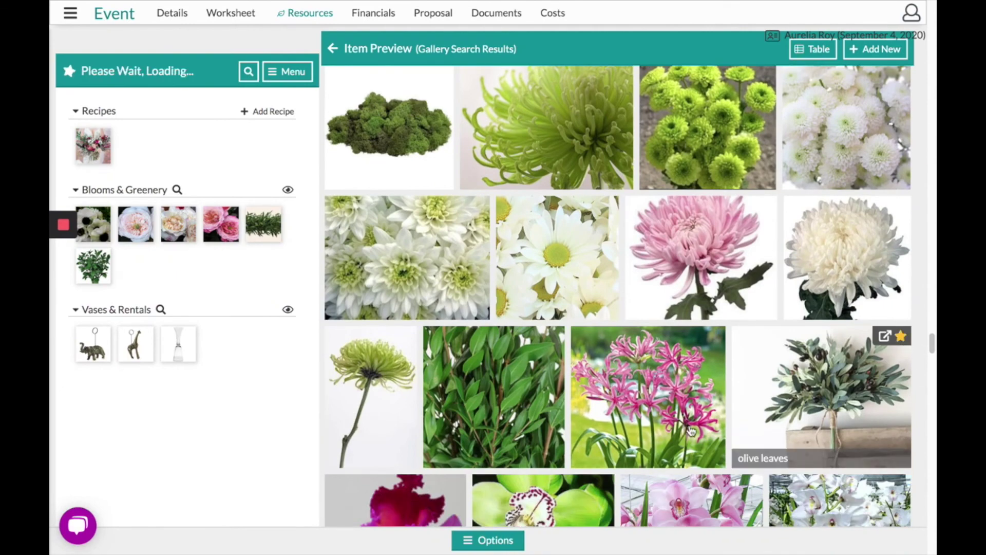
scroll(667, 257, "down", 4)
left_click(553, 80)
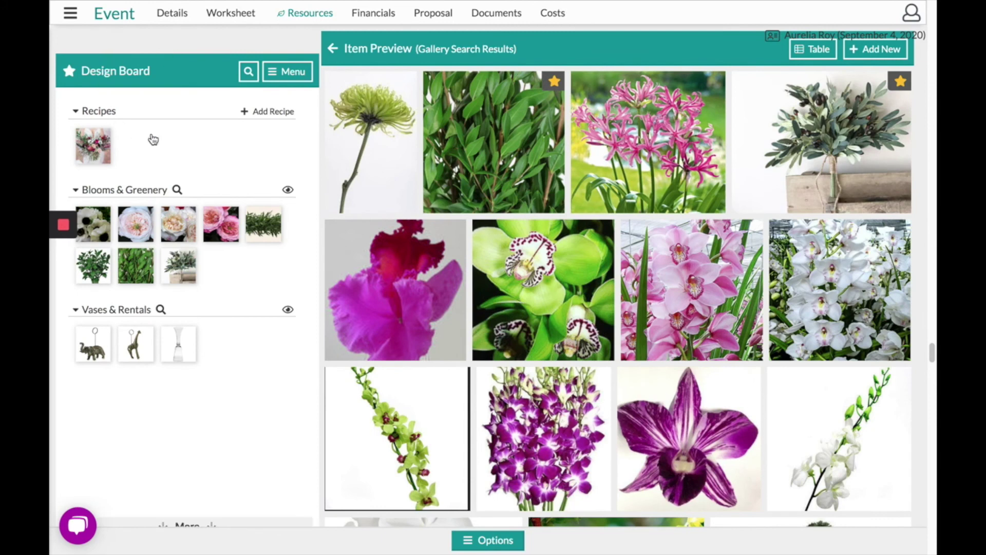
Clear the colour and type filters and search items by the name 'protea'.
left_click(248, 74)
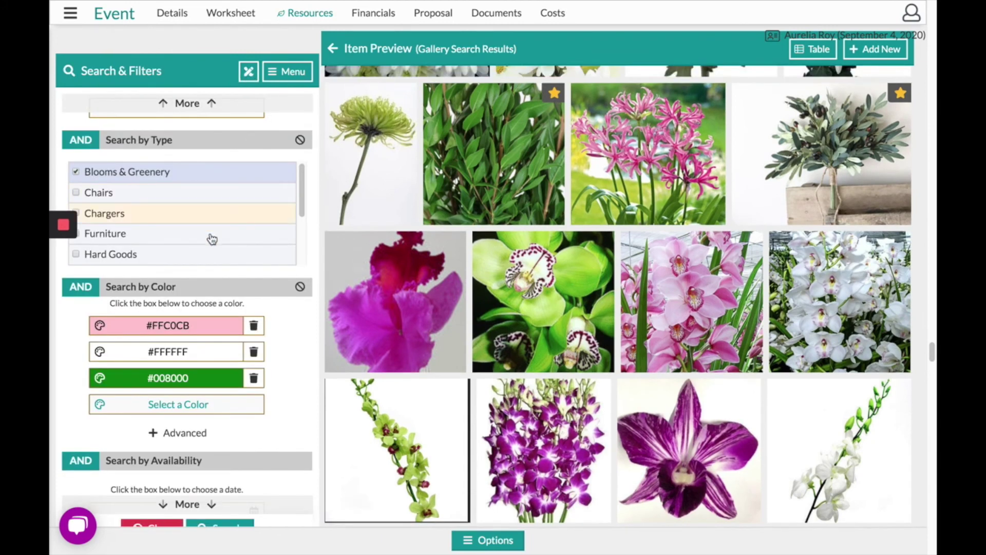
left_click(154, 524)
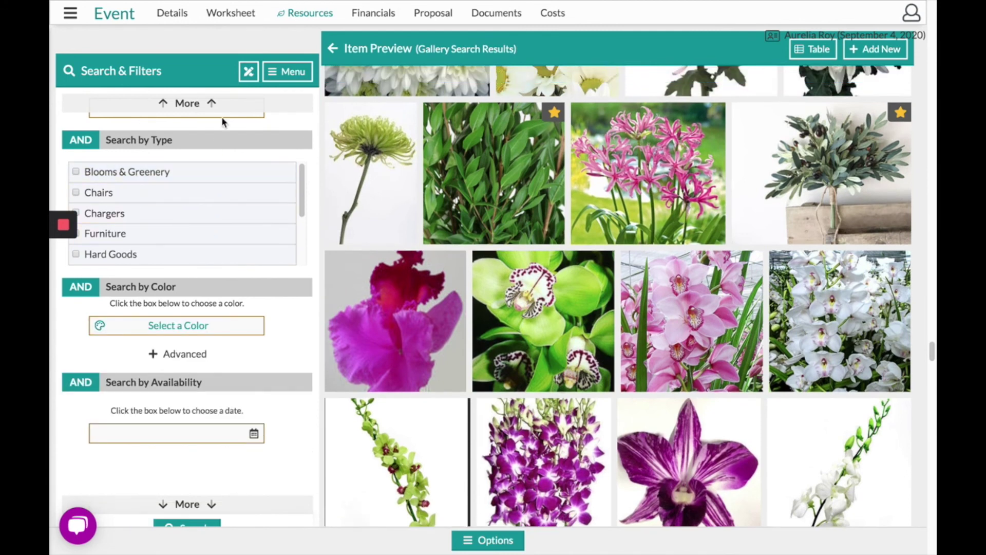
left_click(212, 104)
left_click(159, 205)
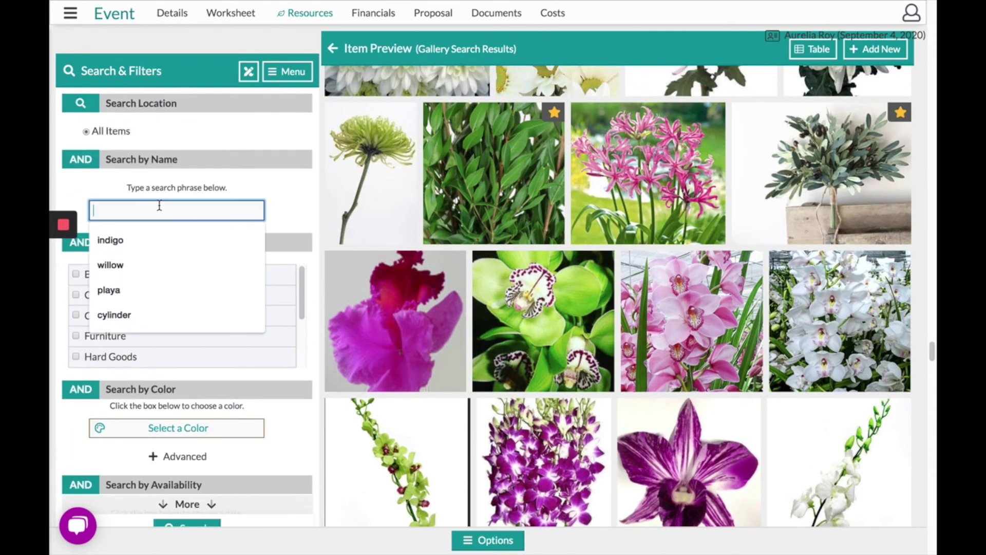
type("protea")
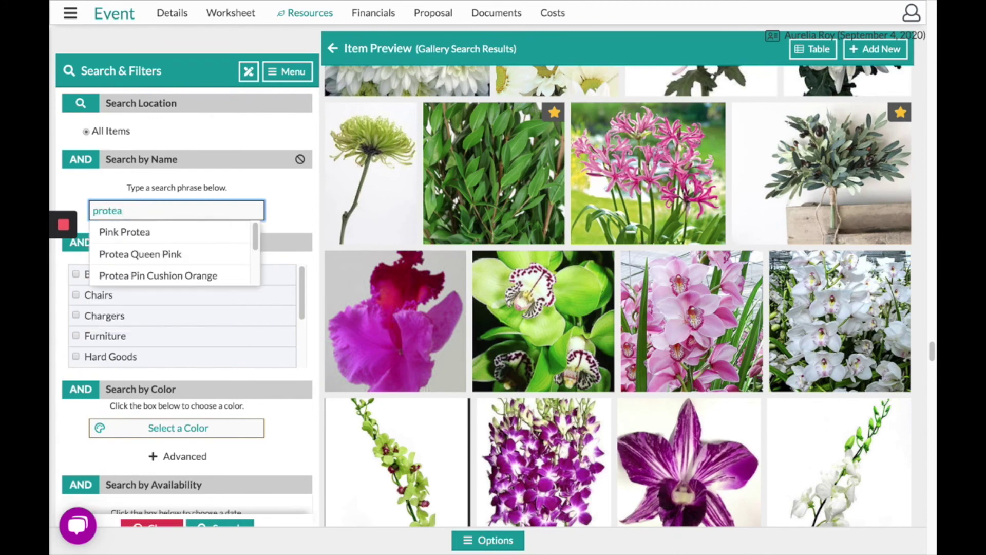
key("Return")
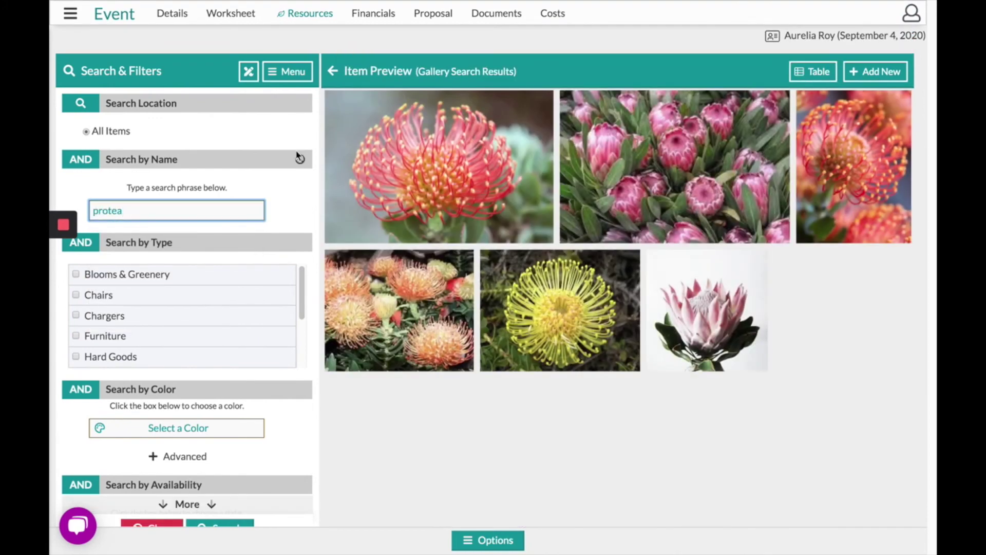
Add Protea Queen Pink to the Design Board and bring up the Add New options.
left_click(779, 101)
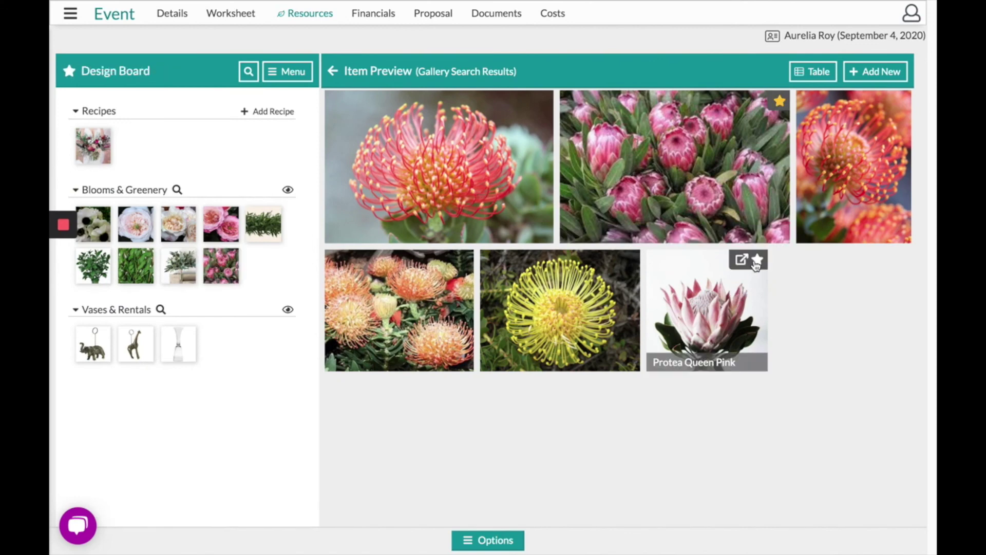
left_click(757, 261)
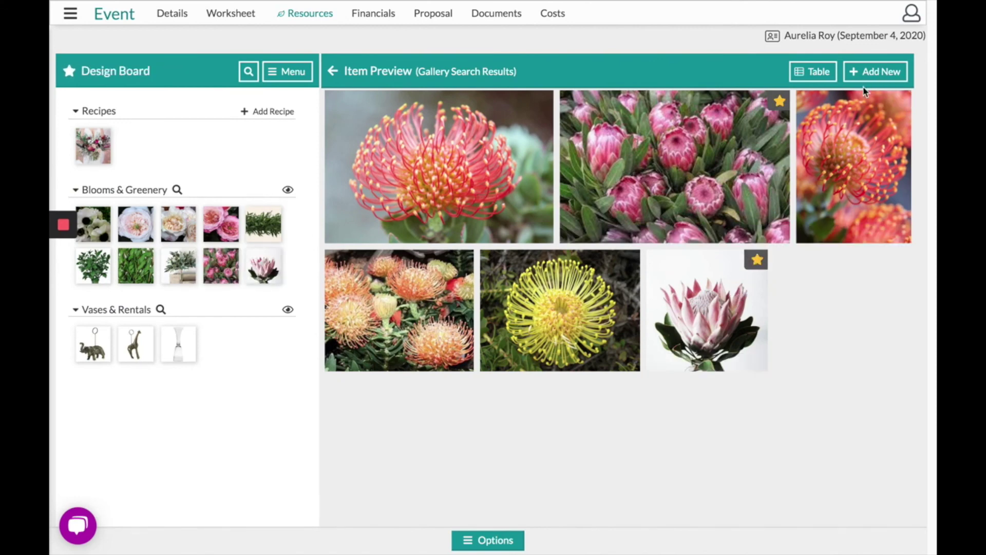
left_click(873, 74)
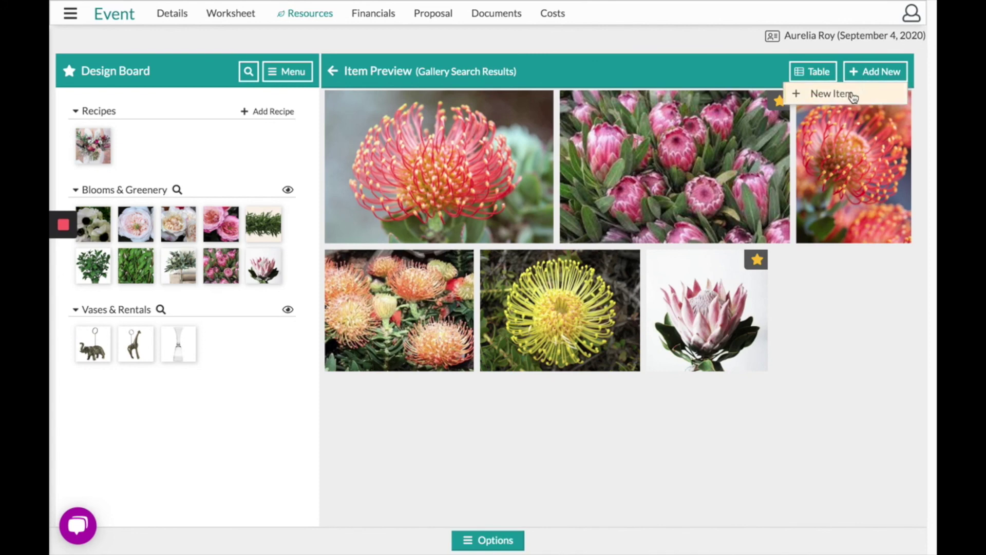
left_click(854, 97)
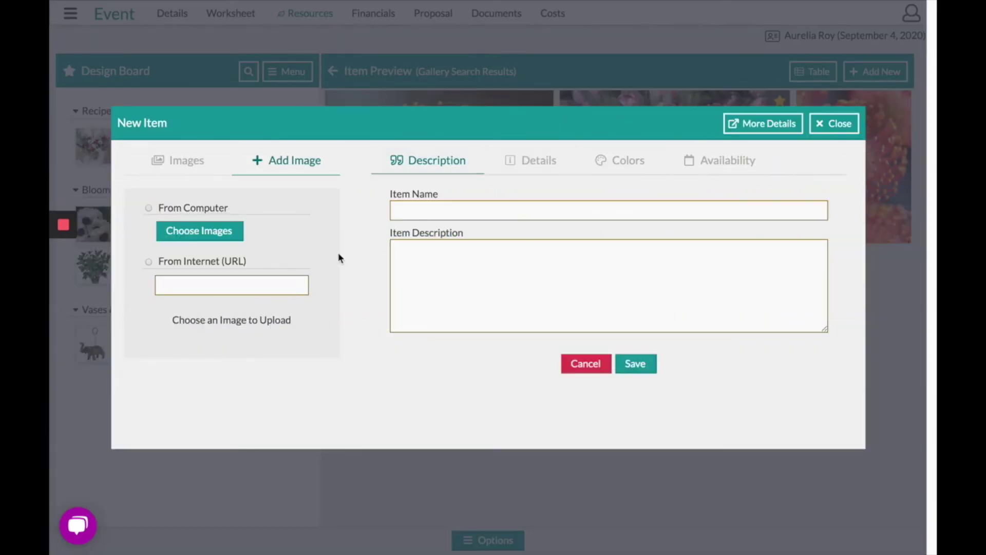
left_click(540, 162)
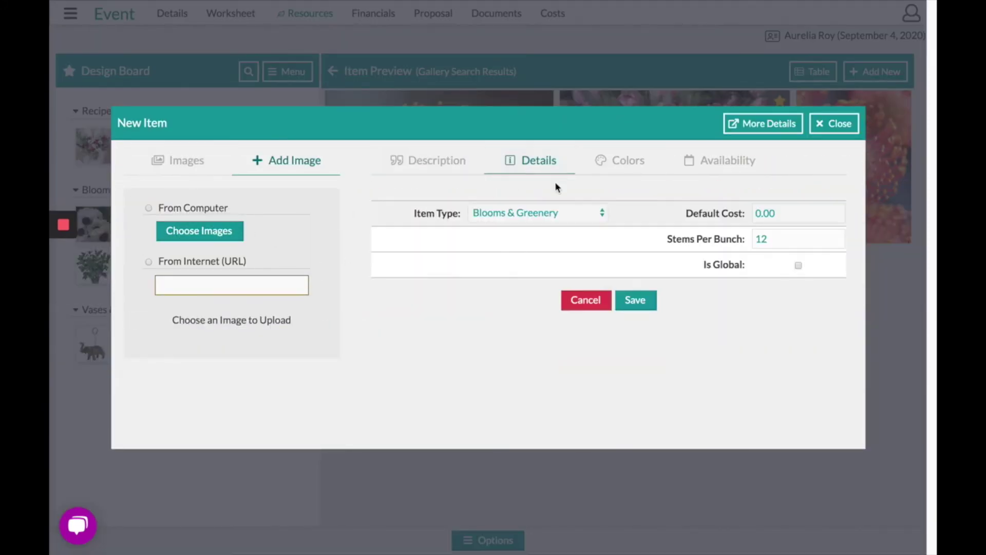
left_click(552, 214)
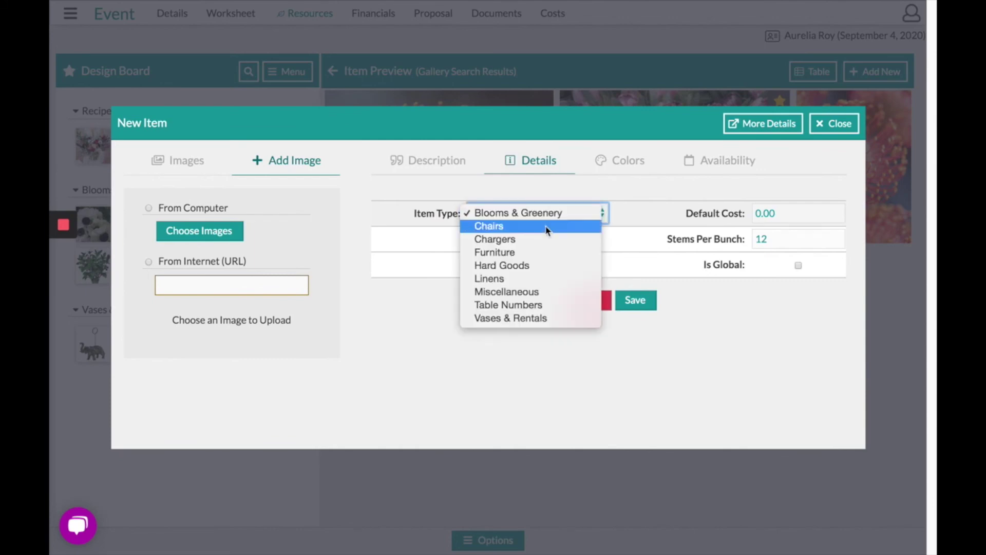
left_click(519, 323)
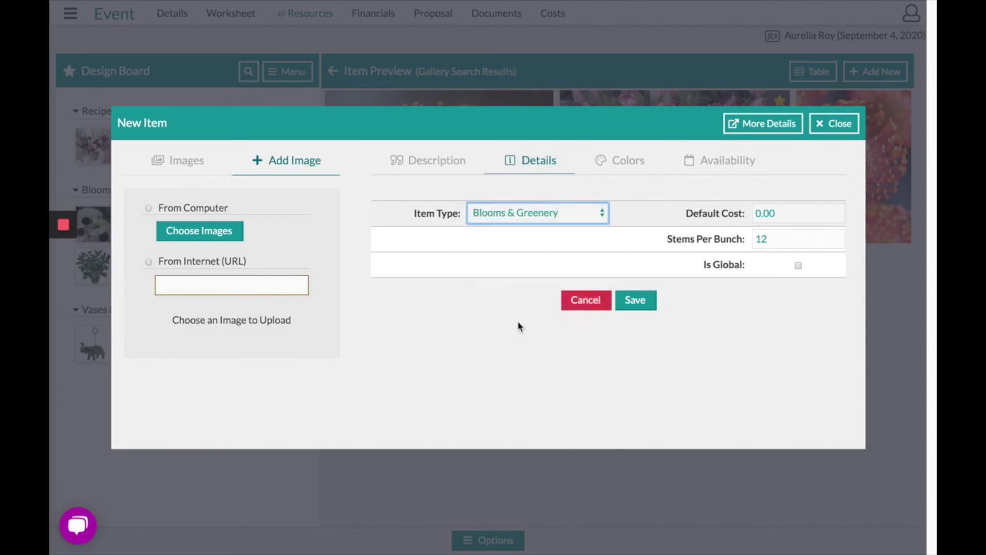
left_click(841, 126)
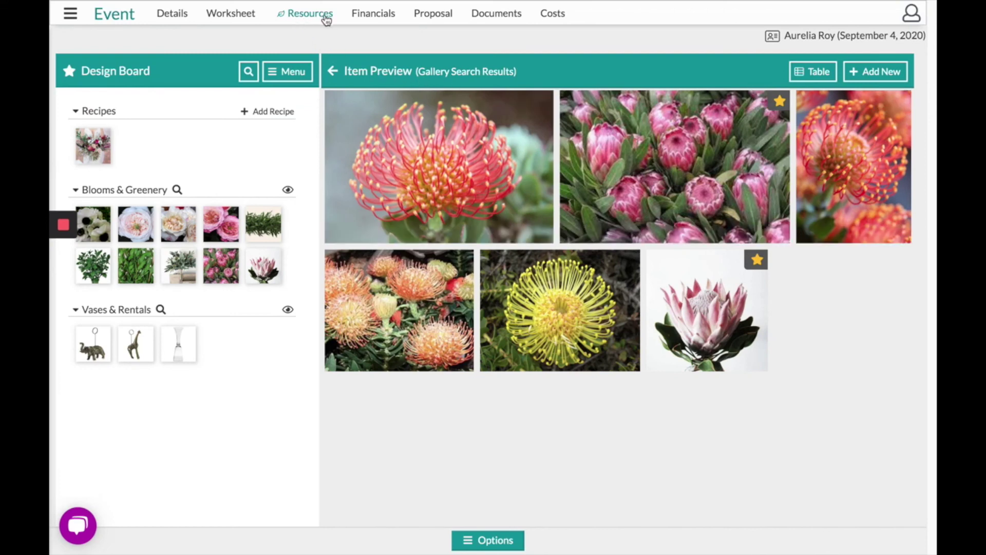
Open the Recipe Gallery and review the Drapery Inspiration recipe's details, then close them.
left_click(291, 15)
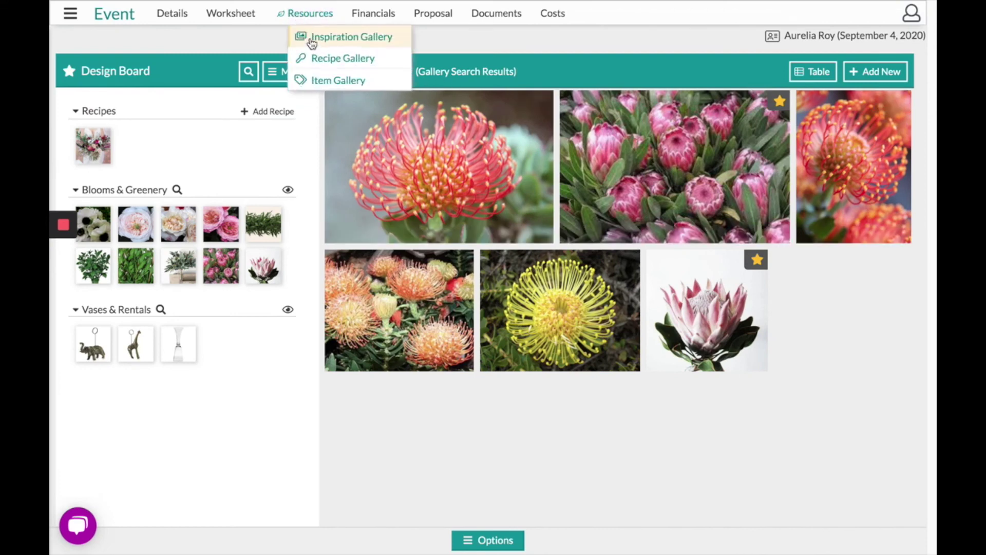
left_click(344, 59)
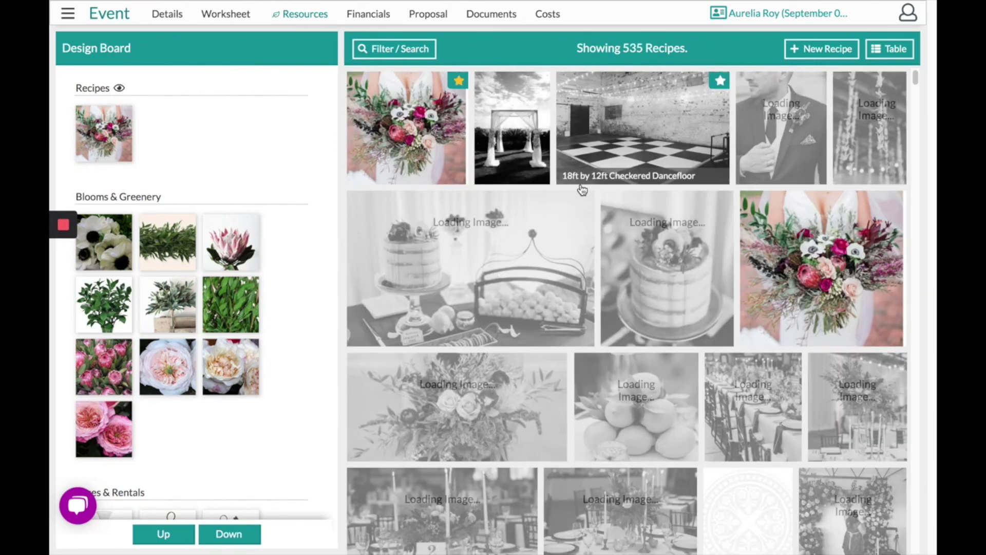
left_click(511, 142)
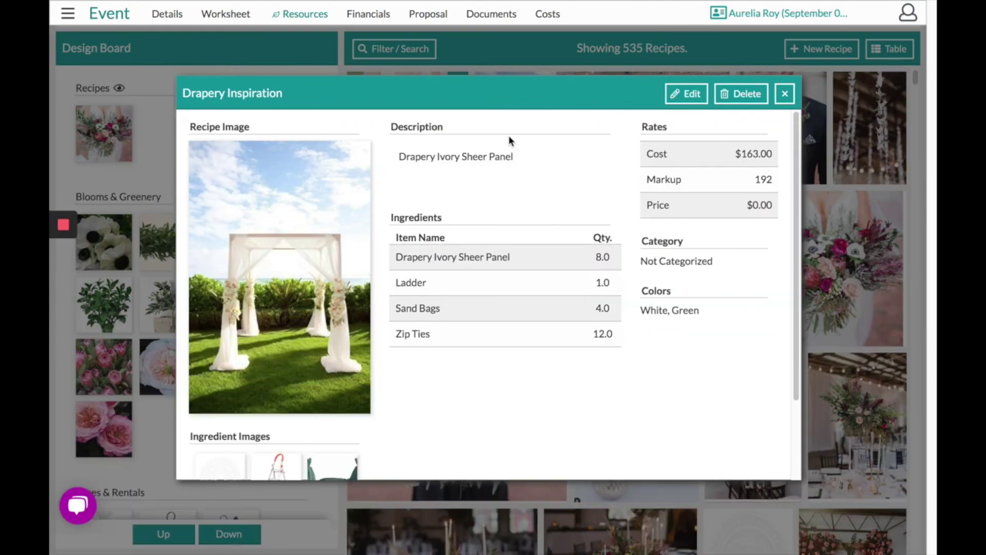
scroll(480, 312, "down", 1)
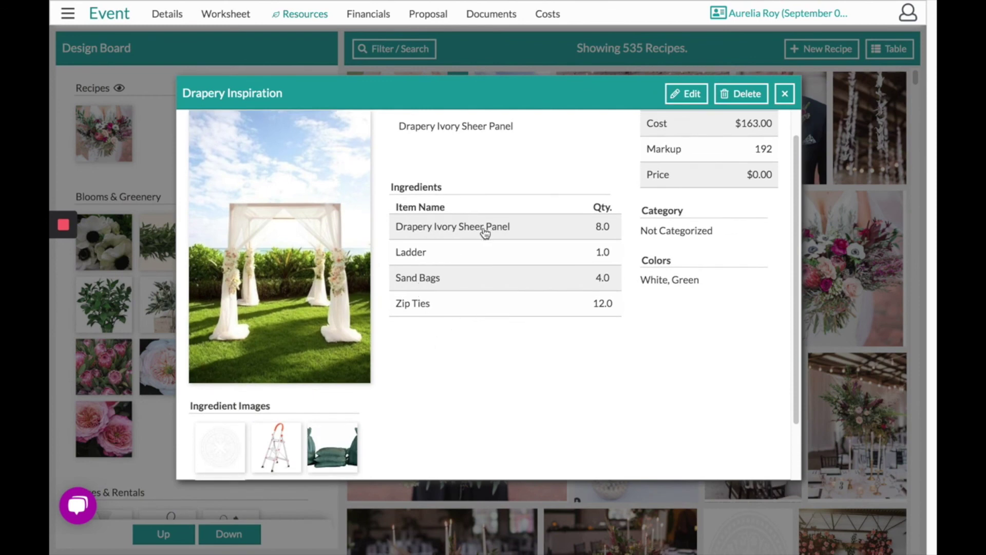
scroll(422, 314, "down", 2)
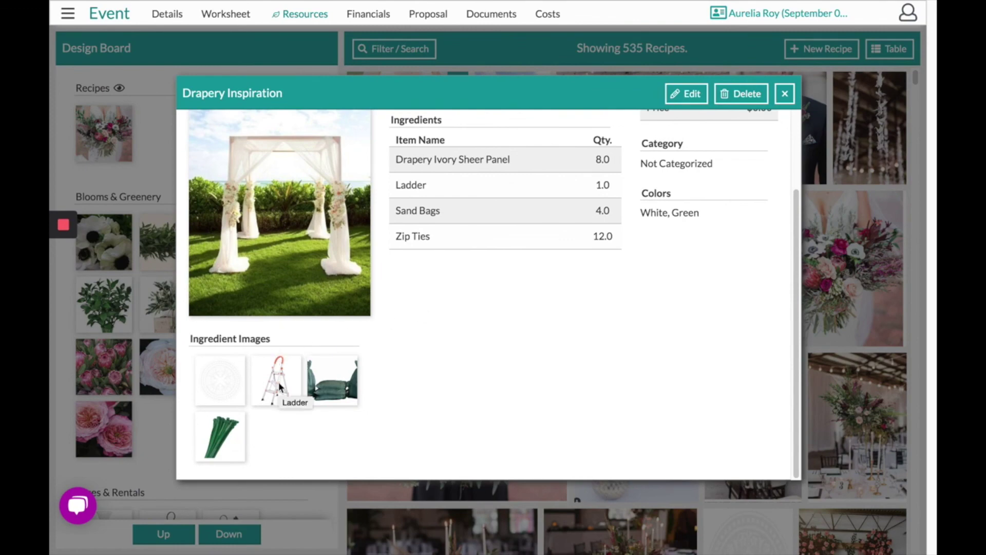
left_click(785, 94)
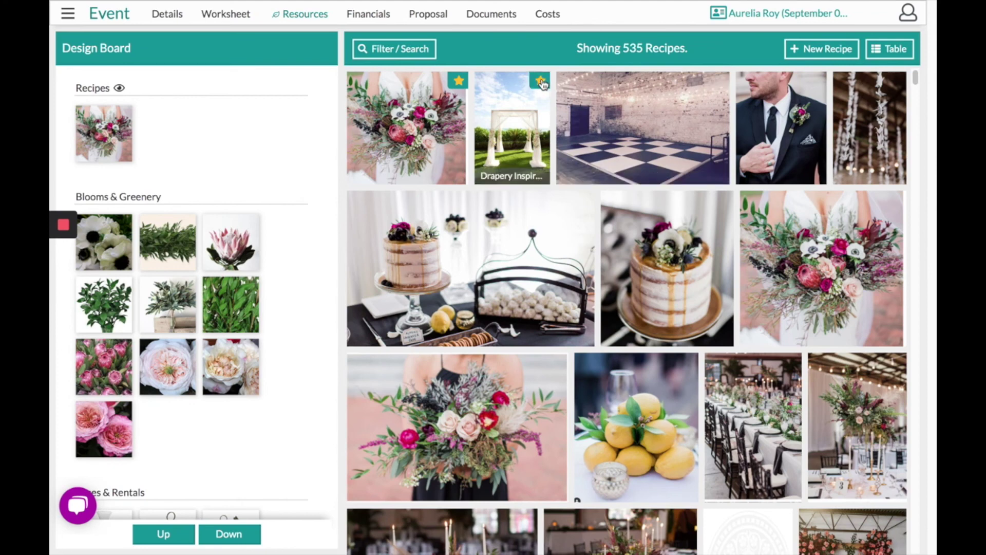
Star the drapery, cake display, bridesmaid bouquet, lemon and tall centerpiece recipes.
left_click(540, 81)
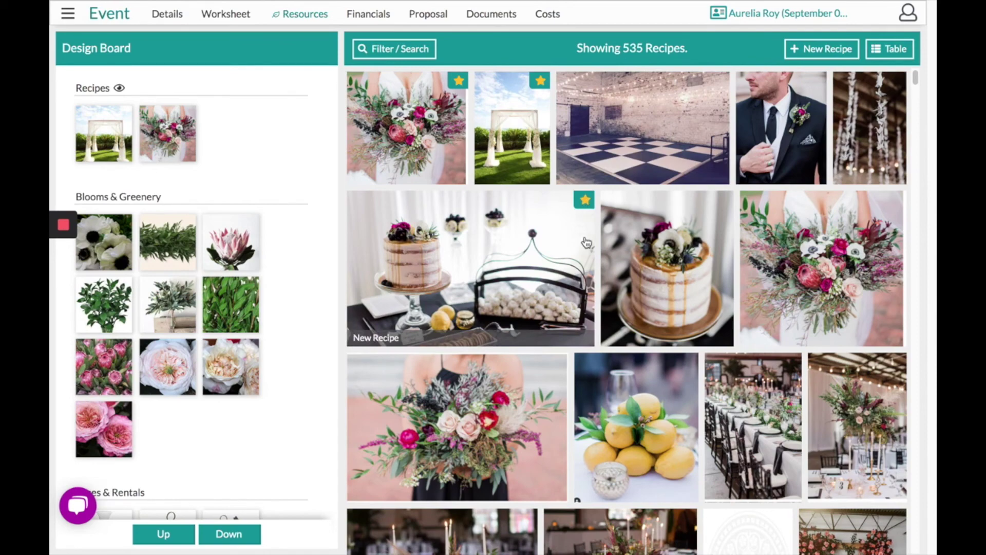
left_click(585, 199)
left_click(558, 361)
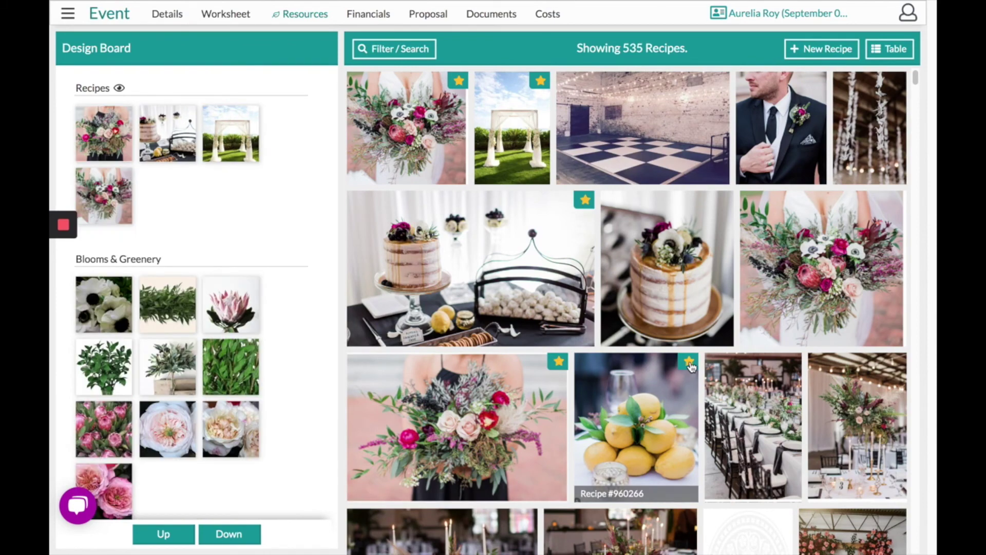
left_click(689, 363)
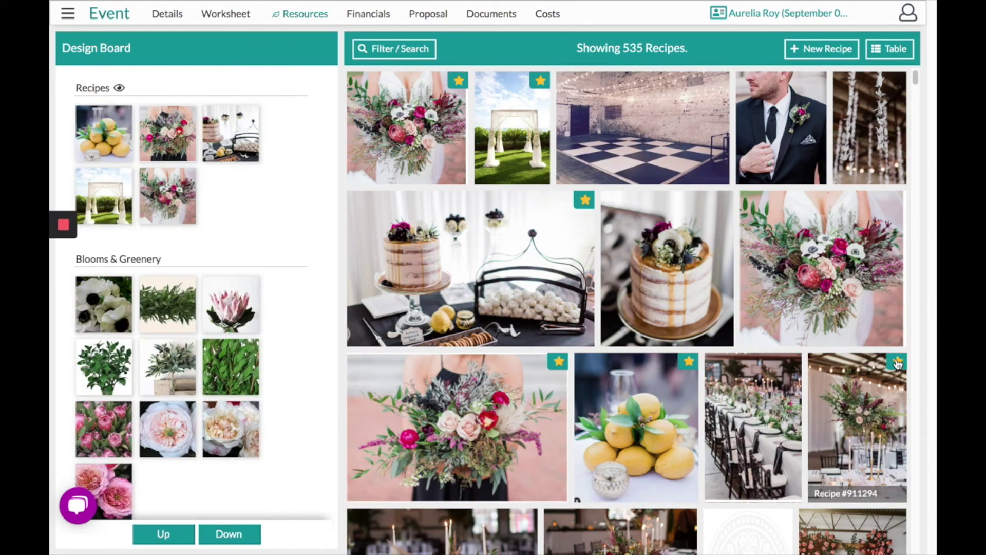
left_click(898, 363)
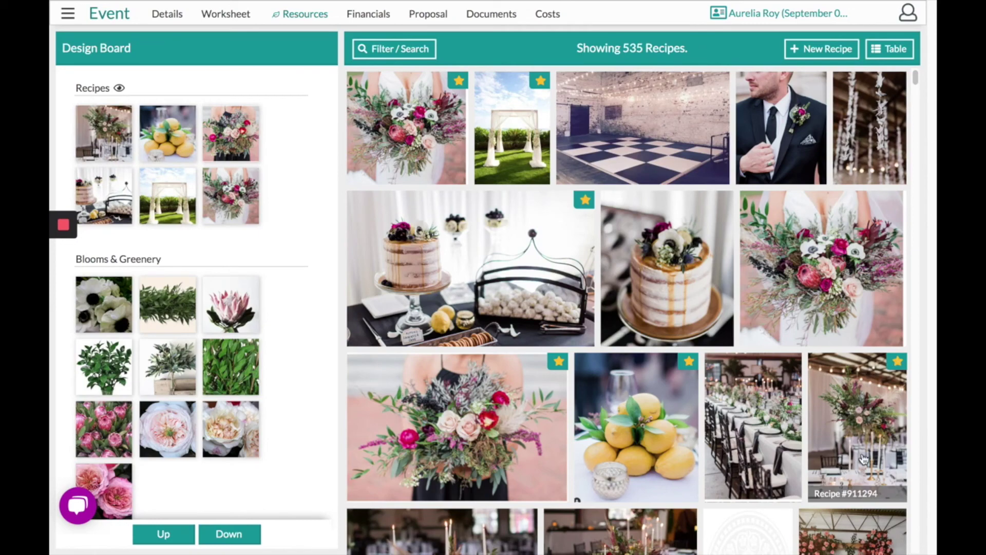
Review the centerpiece Recipe #911294 details ($46.42), then close them.
left_click(869, 434)
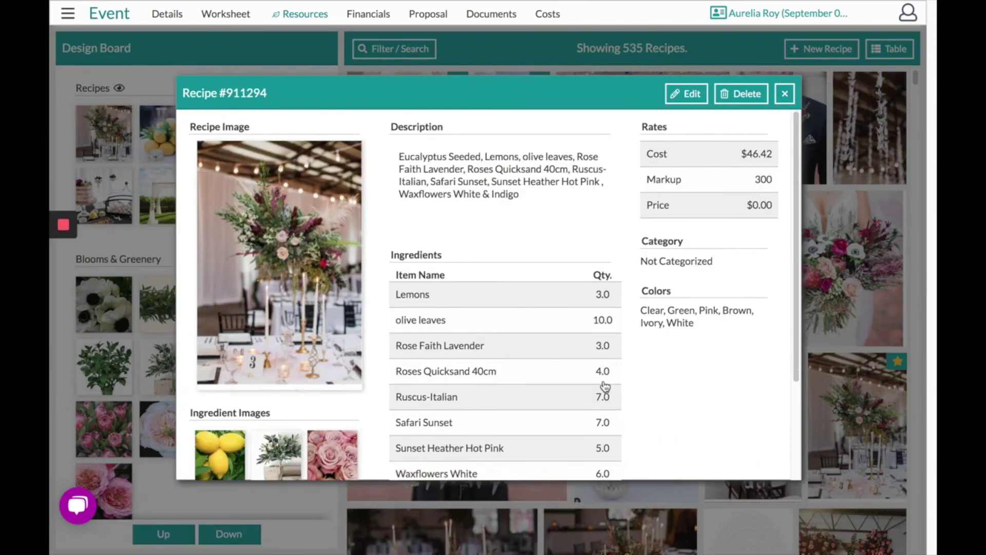
scroll(602, 382, "down", 3)
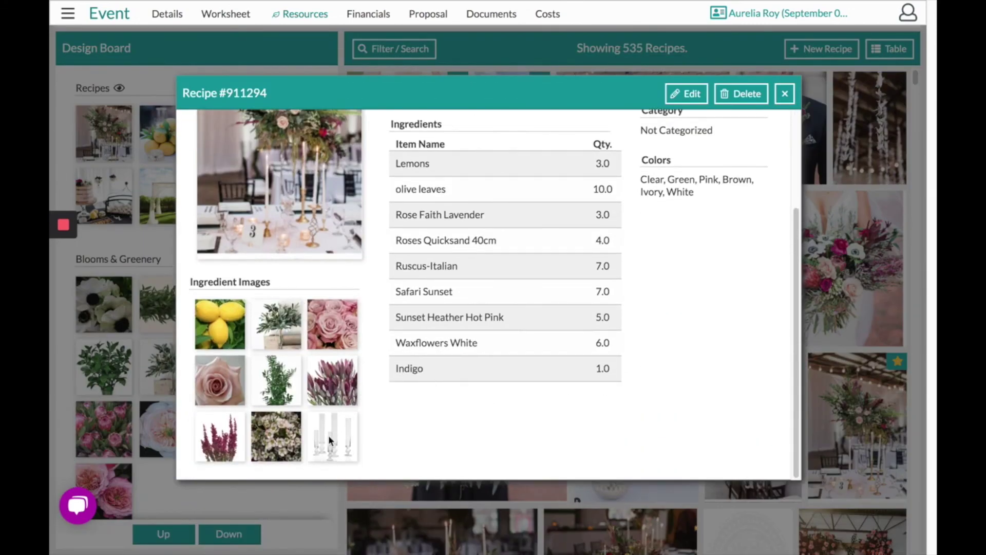
scroll(529, 282, "up", 3)
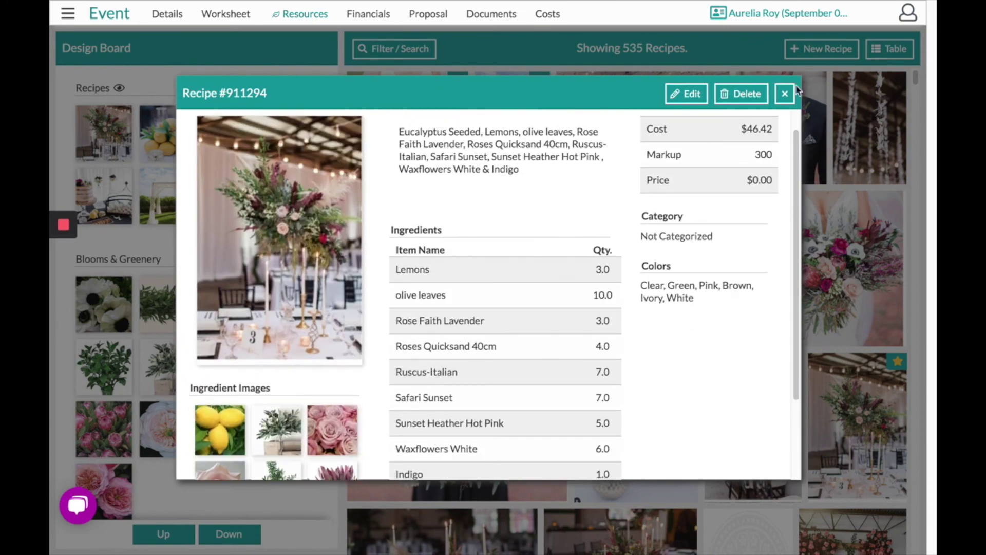
left_click(784, 94)
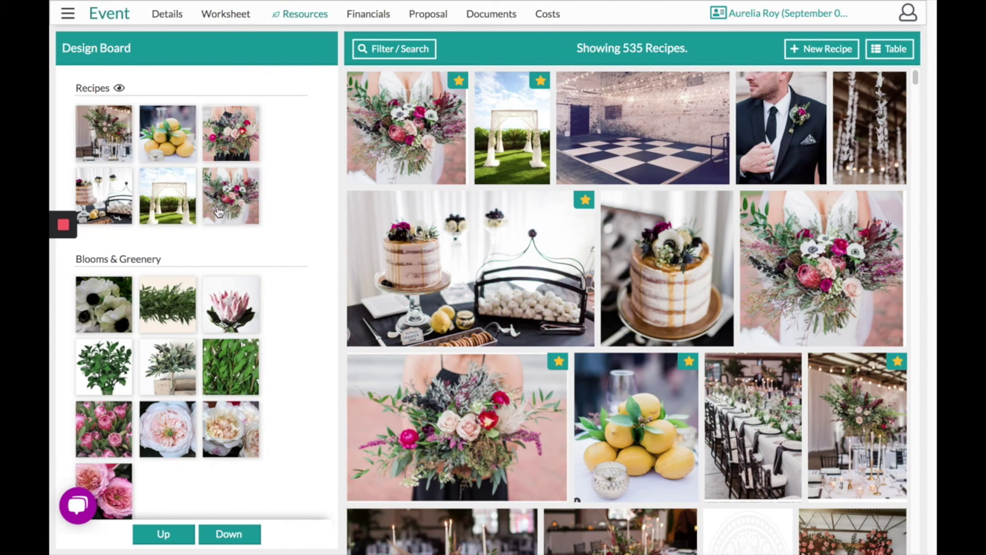
On the Design Worksheet, add a muted teal #8FB8BA swatch to the Color Palette.
left_click(221, 14)
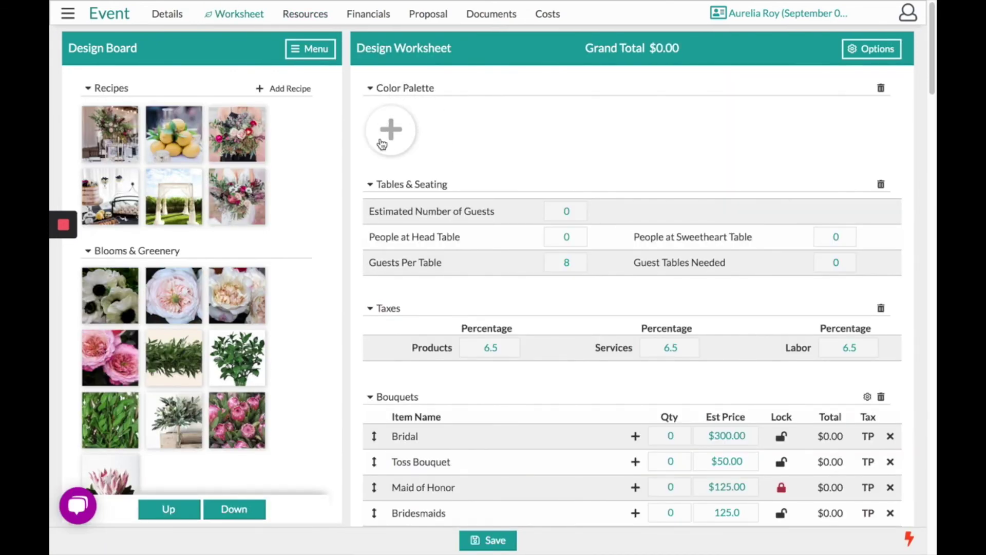
left_click(399, 130)
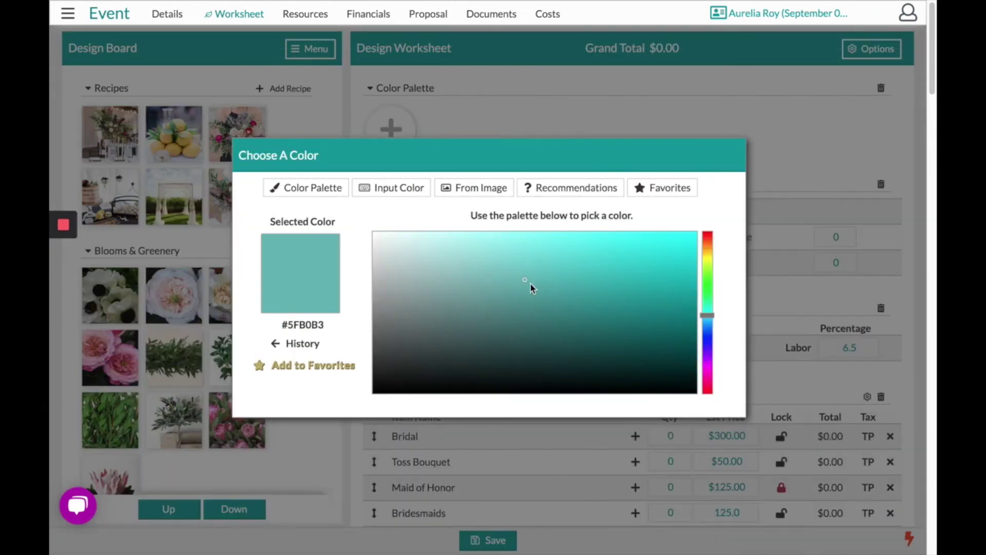
mouse_move(526, 281)
left_mouse_down()
mouse_move(489, 262)
mouse_move(410, 273)
mouse_move(425, 300)
mouse_move(447, 278)
left_mouse_up()
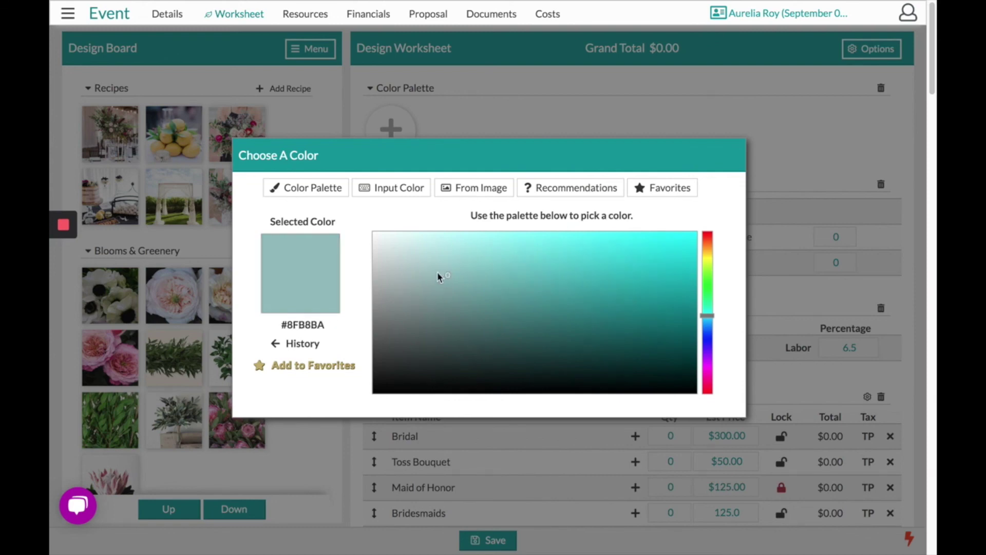
left_click(816, 129)
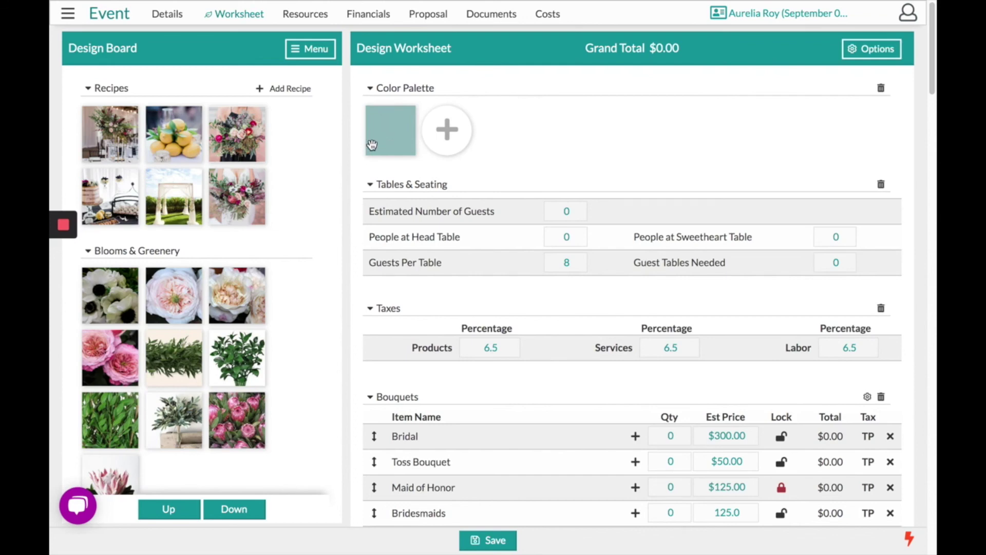
mouse_move(405, 117)
Add a blush pink #D1A7A9 tint, derived from Pantone code BLUSH, to the palette.
left_click(447, 129)
left_click(399, 193)
left_click(449, 282)
type("BLUS")
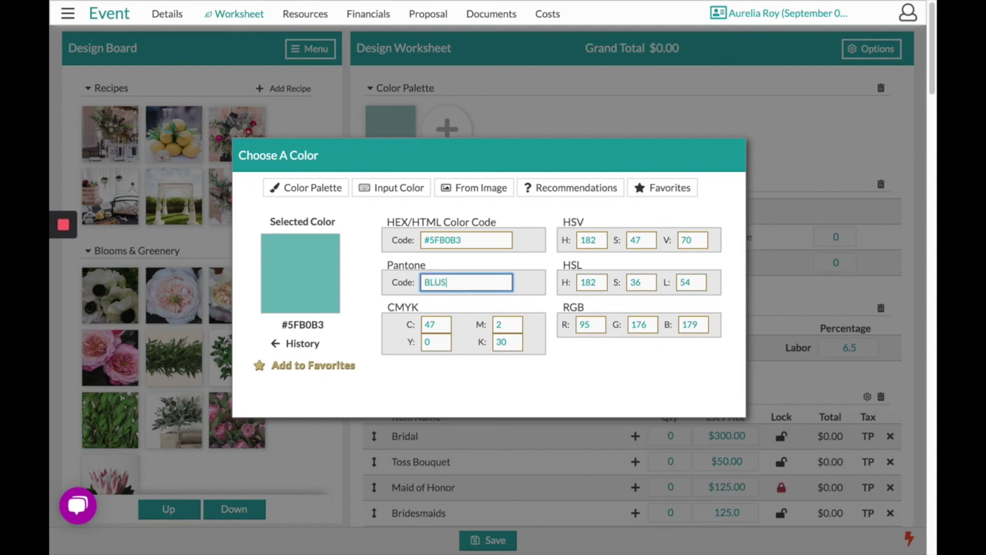
type("H")
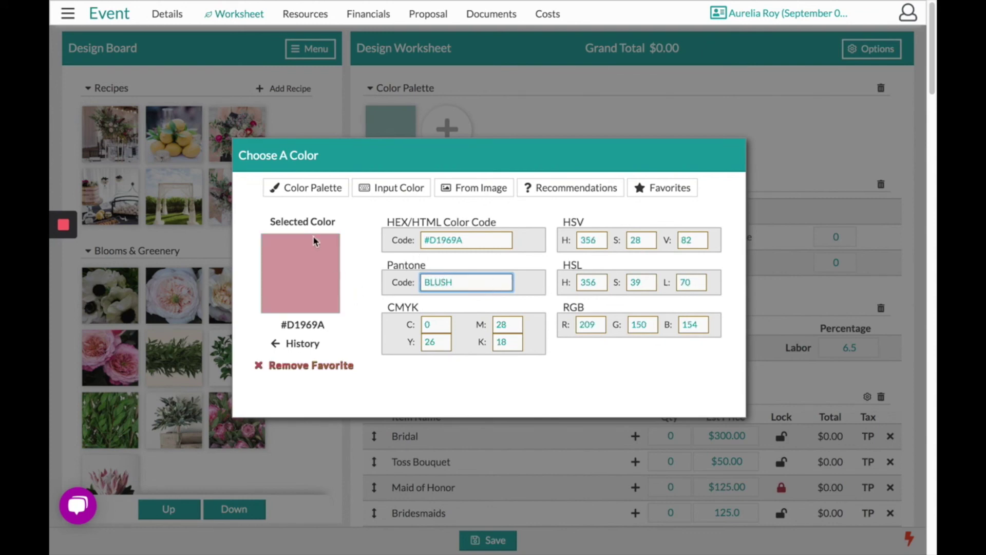
left_click(596, 191)
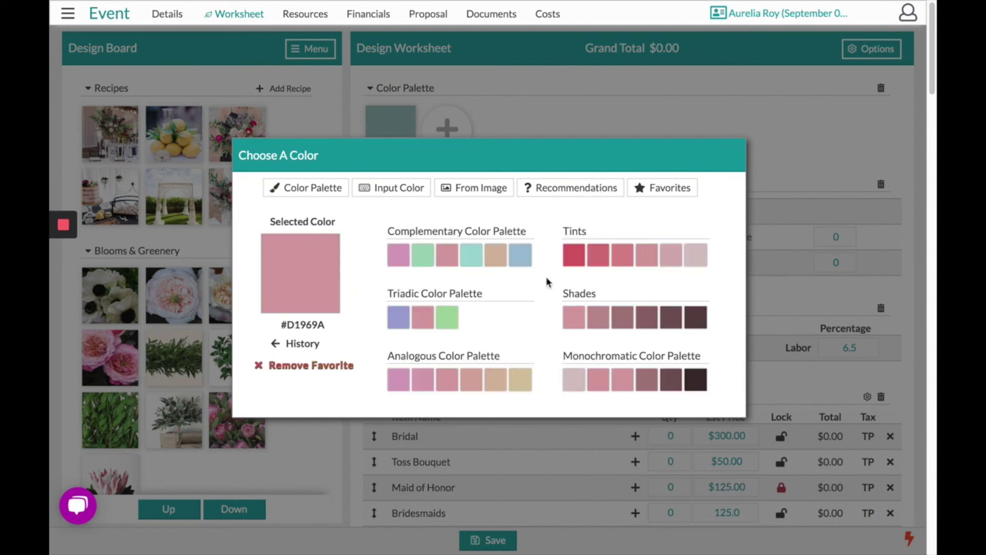
left_click(675, 258)
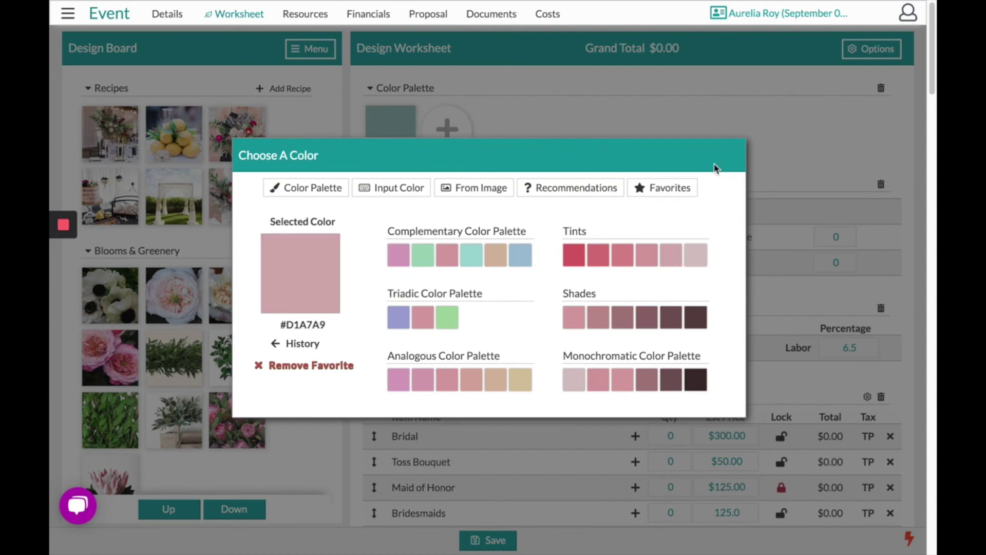
left_click(725, 122)
Sample a pale lilac #DDD3DA colour from the wedding photo and move it first in the palette.
left_click(508, 133)
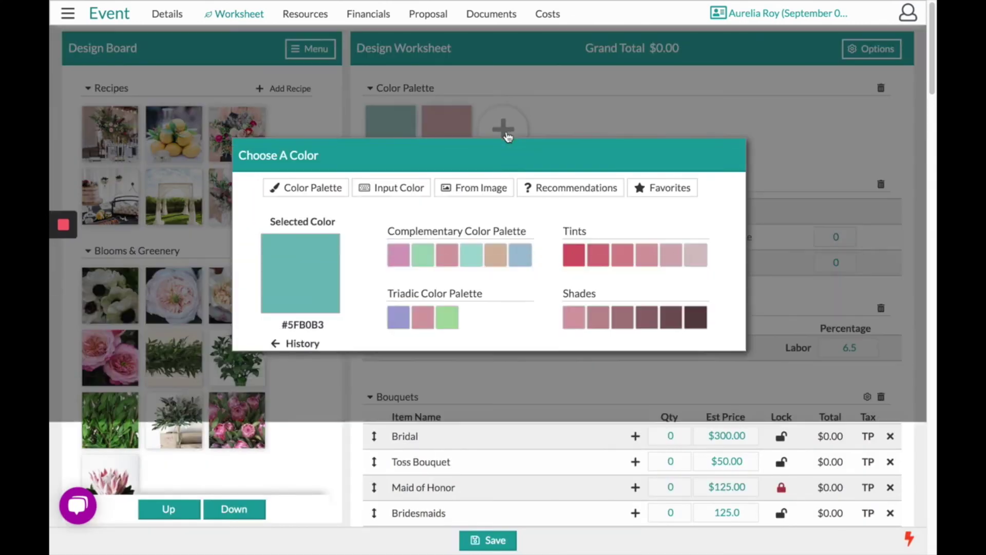
left_click(471, 187)
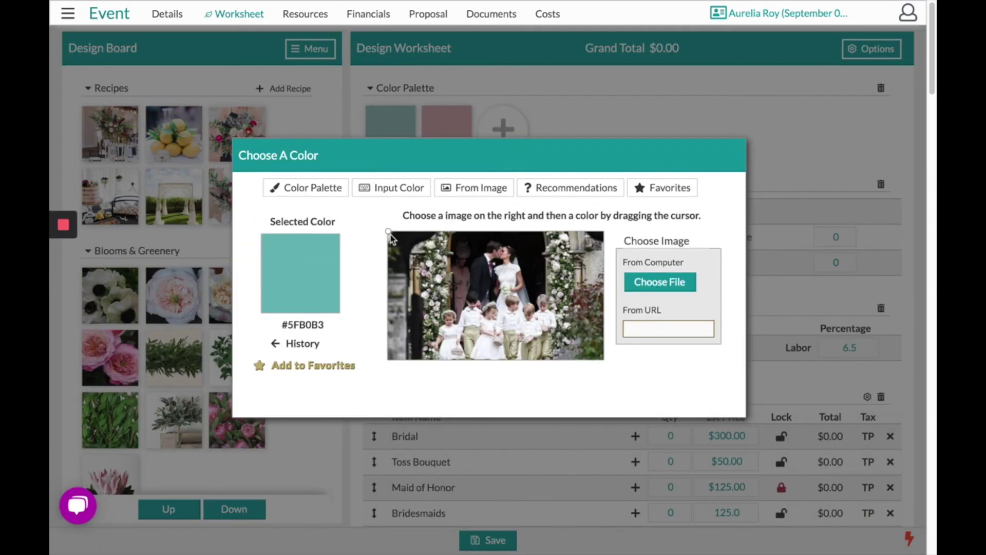
left_click_drag(388, 233, 427, 276)
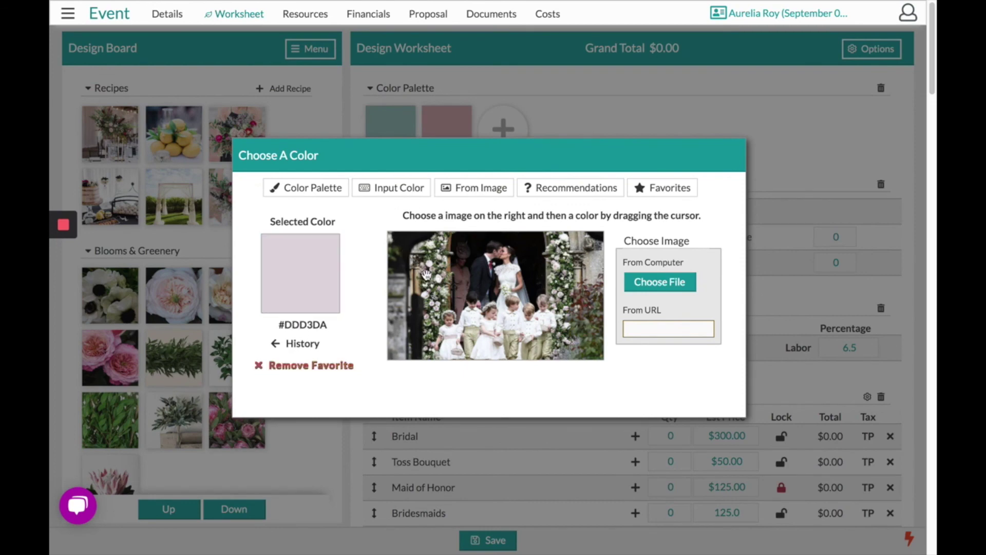
left_click(585, 127)
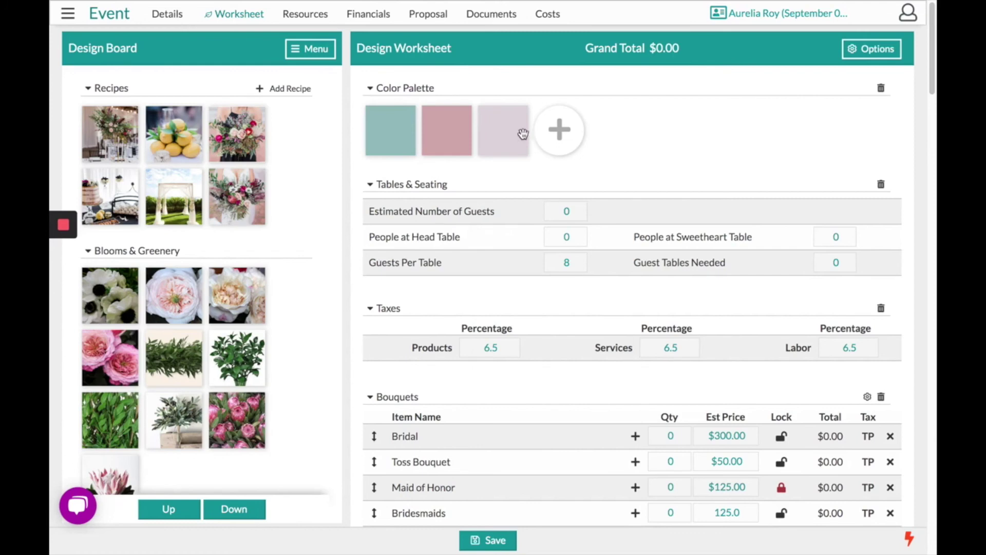
left_click_drag(519, 135, 389, 137)
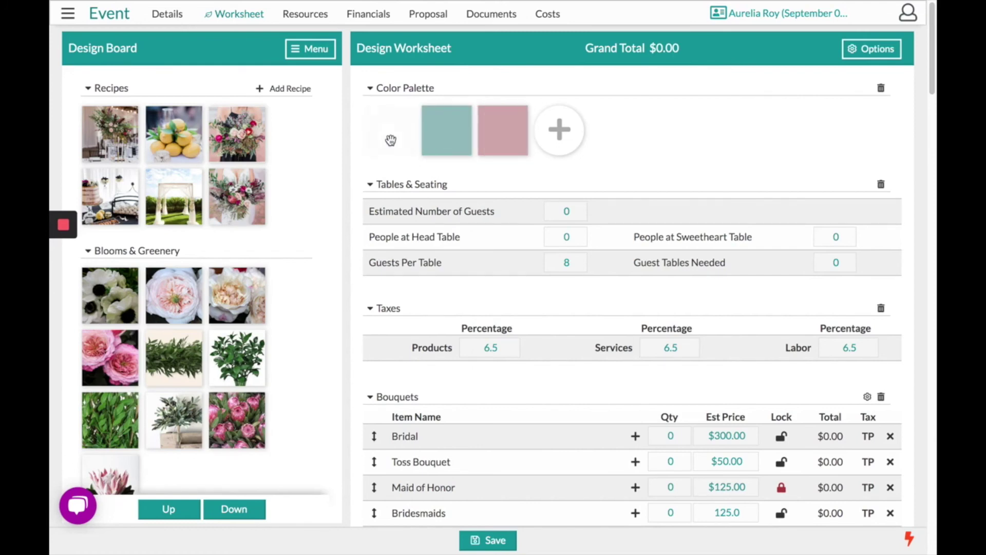
scroll(630, 162, "down", 2)
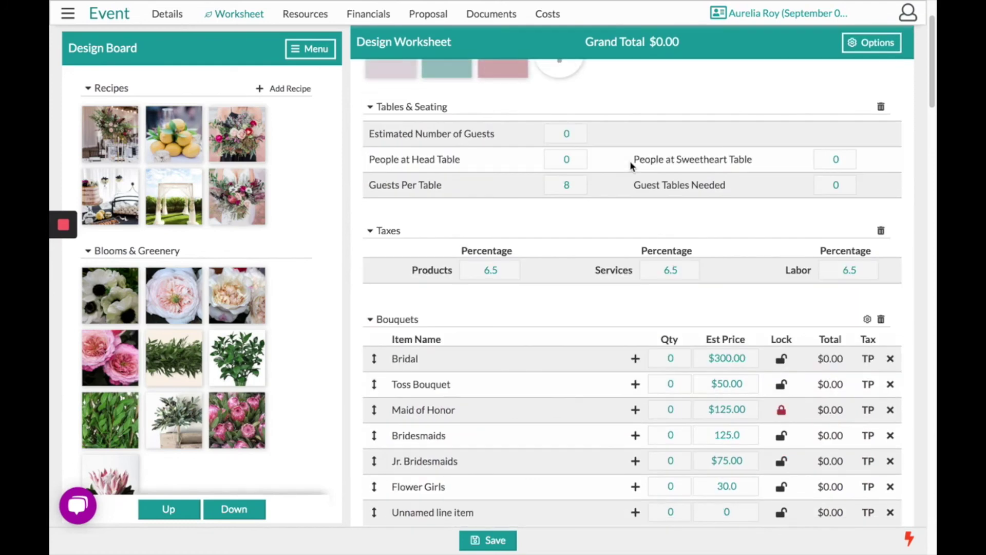
Enter 200 estimated guests and 8 people at the head table, giving 24 tables needed.
left_click(583, 132)
type("200")
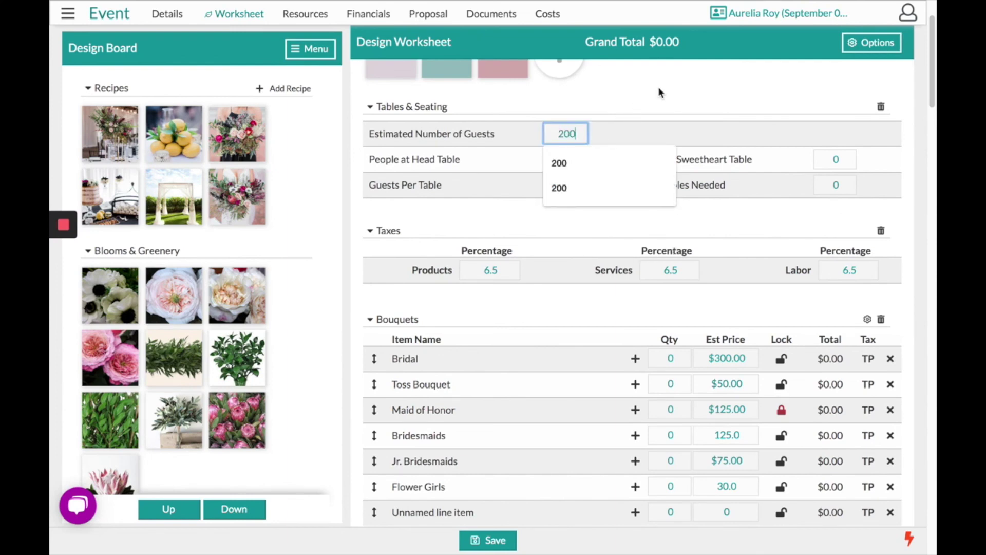
left_click(660, 92)
left_click(577, 161)
type("8")
left_click(688, 93)
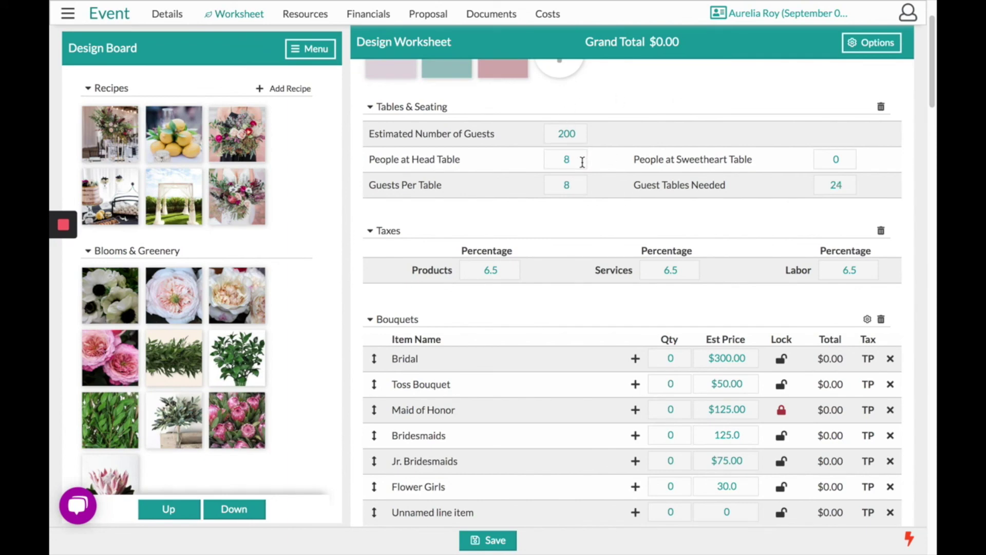
left_click(835, 185)
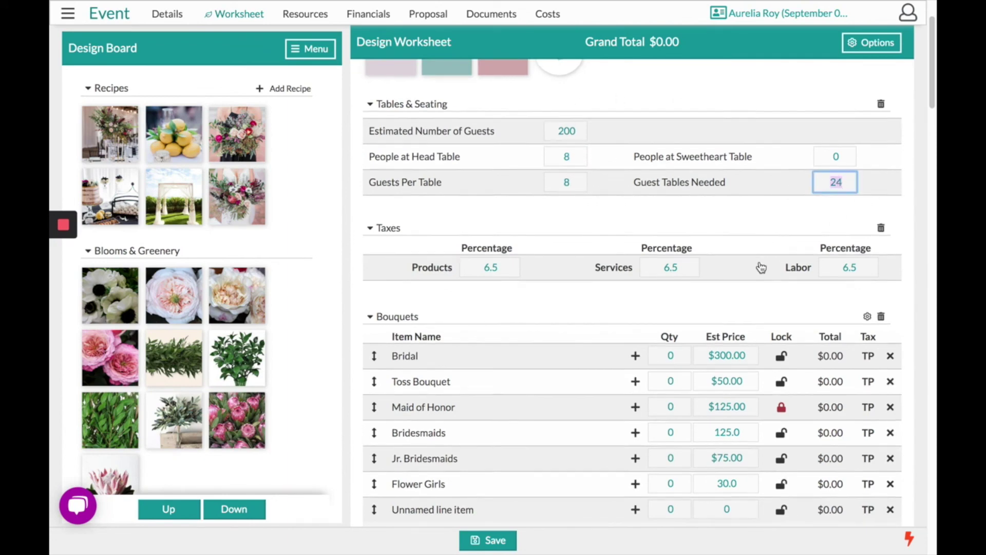
scroll(760, 267, "down", 2)
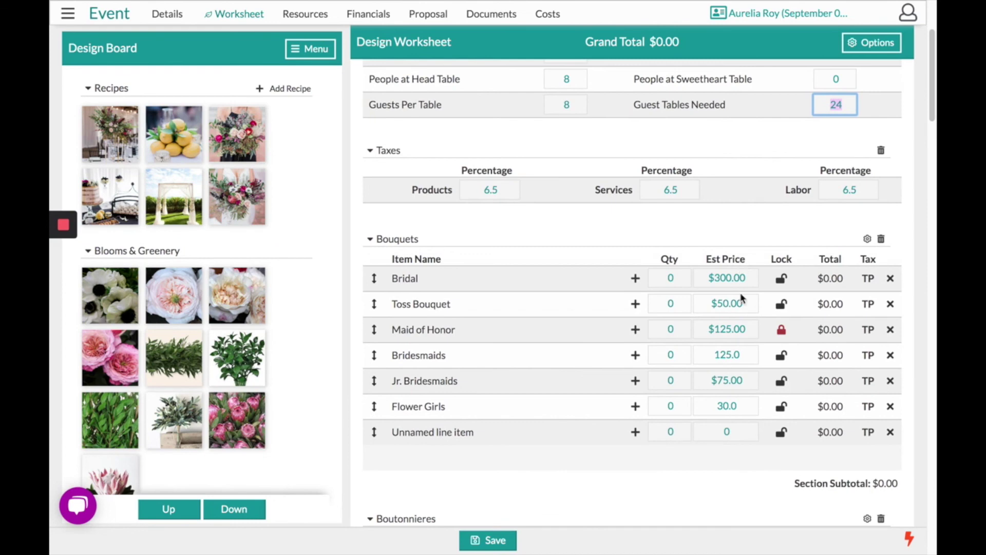
Set the Bridal bouquet quantity to 1 and Bridesmaids quantity to 8.
left_click(678, 278)
type("1")
left_click(666, 265)
left_click(680, 353)
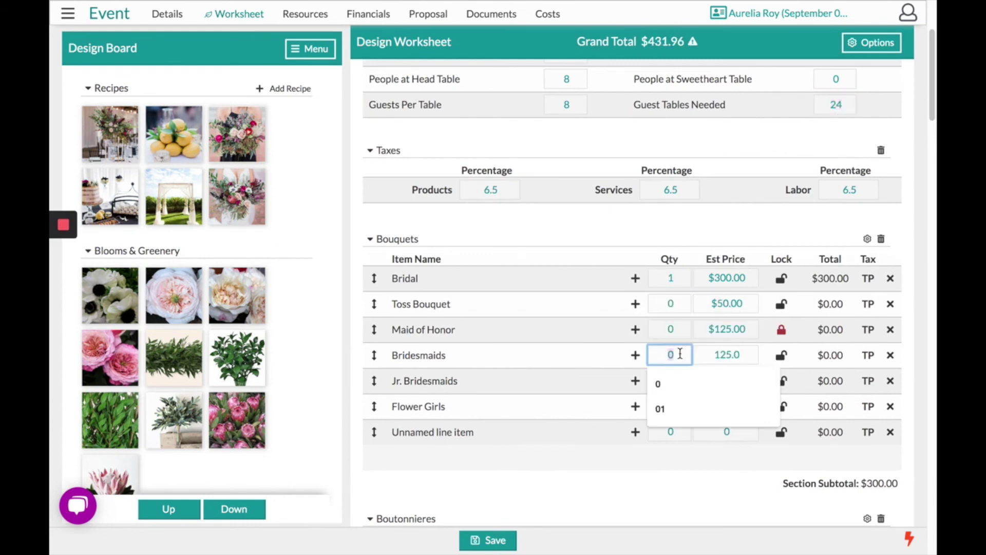
type("8")
left_click(693, 244)
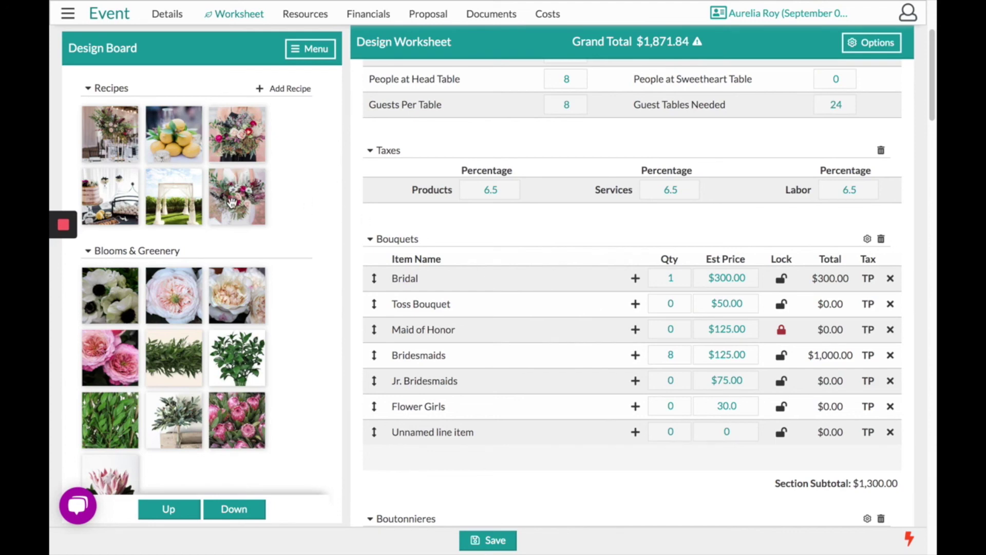
Attach the design-board recipe image to the Bridal row and lock its estimated price at $200.00.
left_click_drag(236, 193, 537, 285)
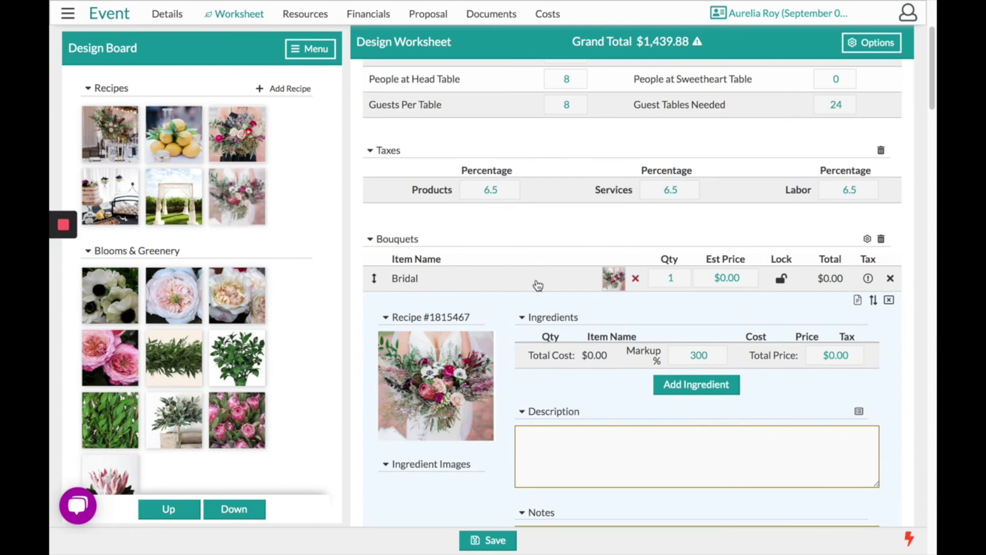
scroll(537, 285, "down", 1)
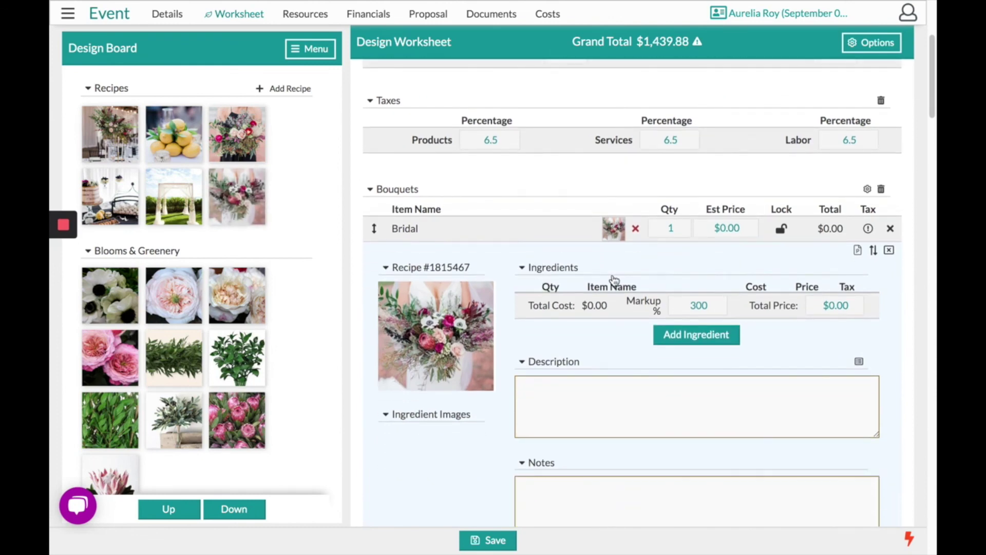
left_click(742, 227)
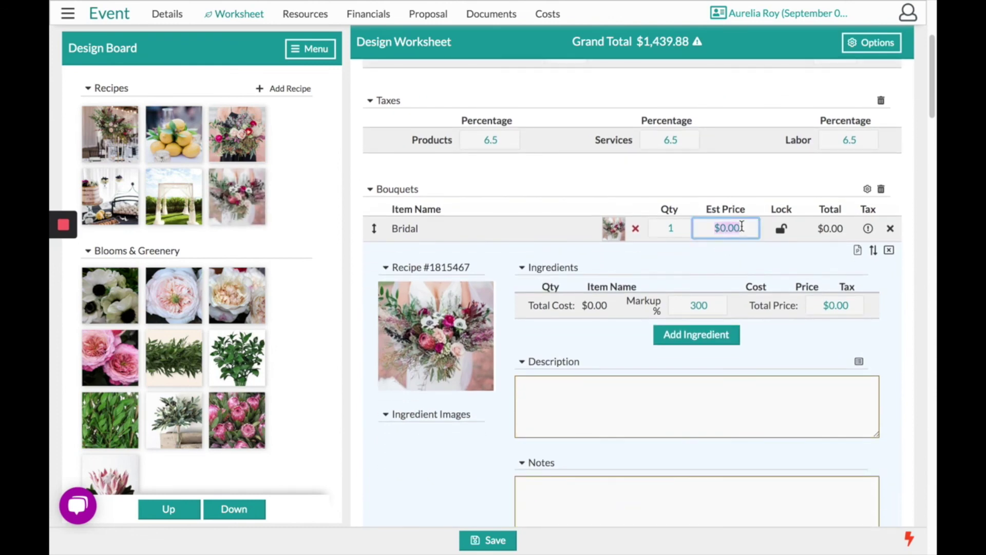
type("2")
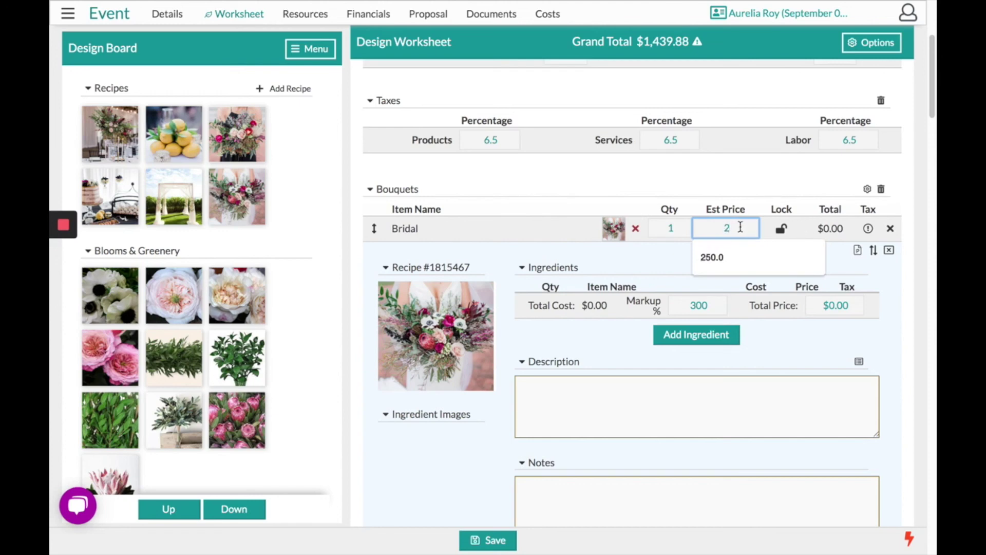
key("BackSpace")
left_click(772, 229)
left_click(782, 232)
left_click(753, 228)
type("200")
left_click(754, 185)
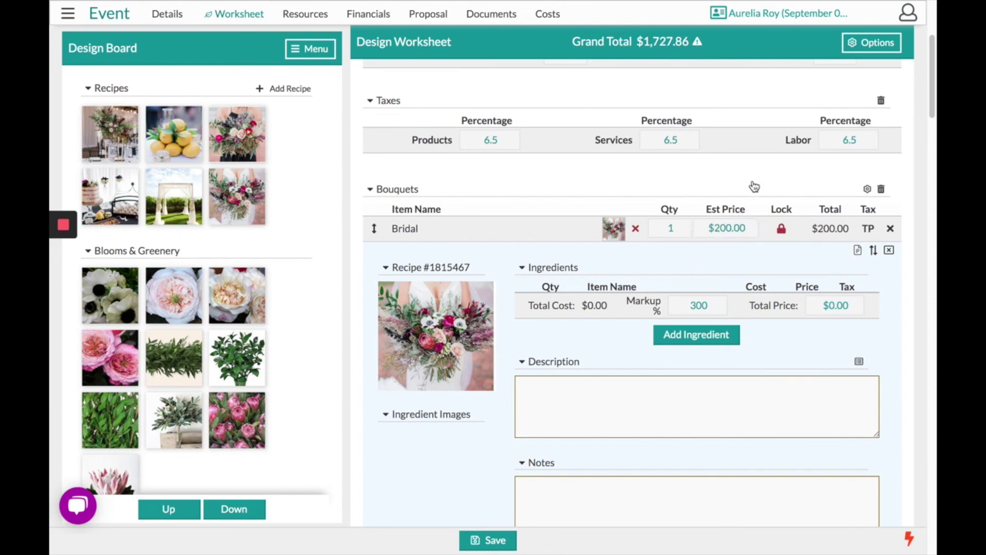
left_click(614, 233)
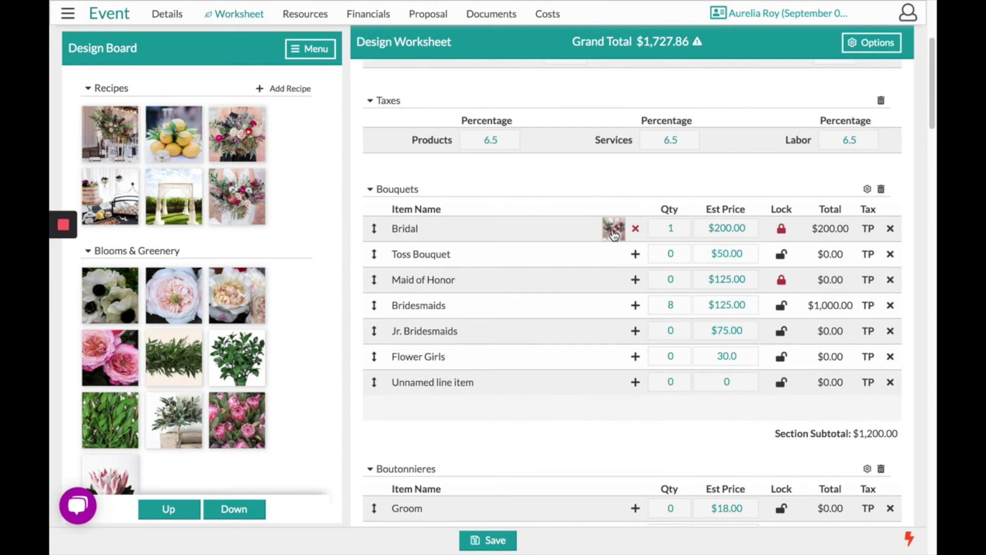
Add a blank recipe to Groomsmen described as 'Wearing a grey suit'.
scroll(611, 241, "down", 1)
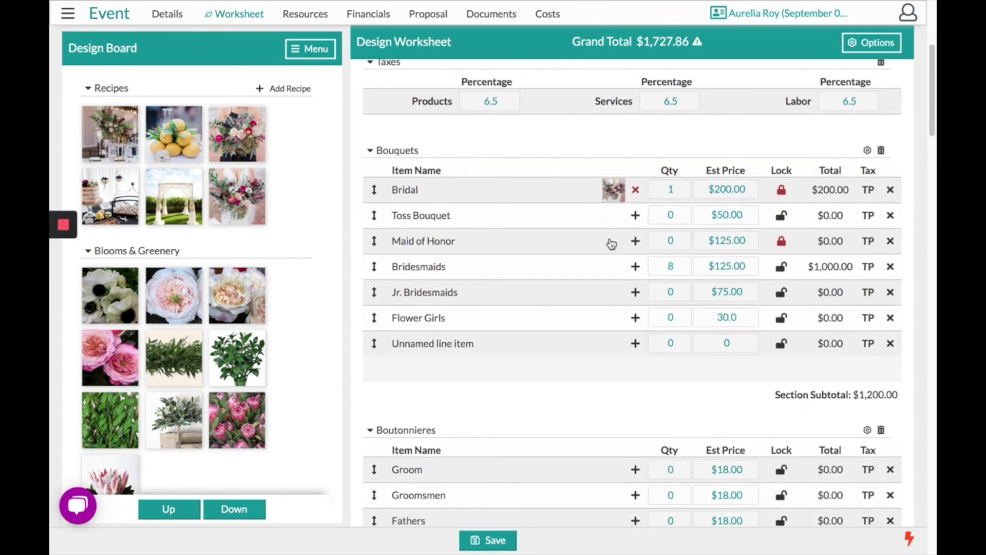
scroll(611, 244, "down", 1)
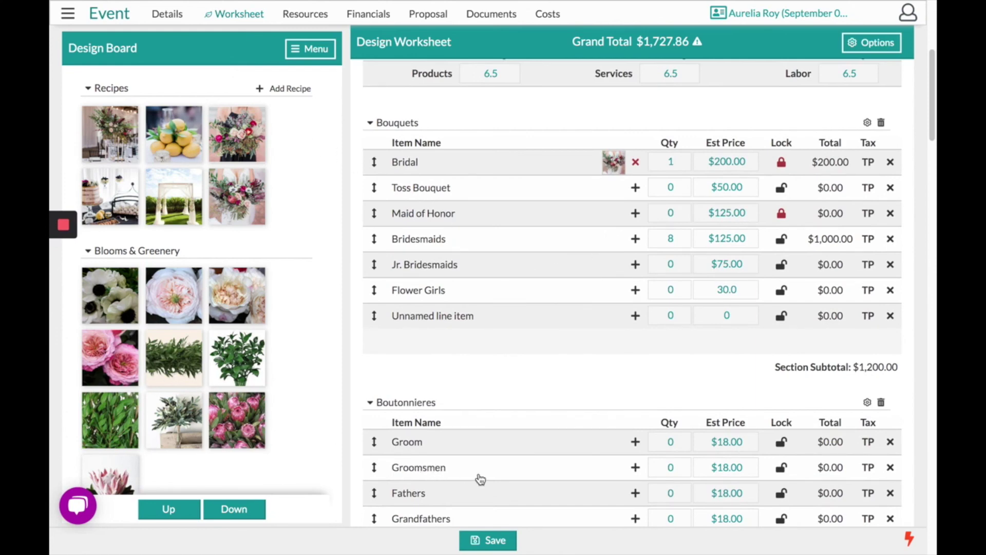
scroll(531, 441, "down", 1)
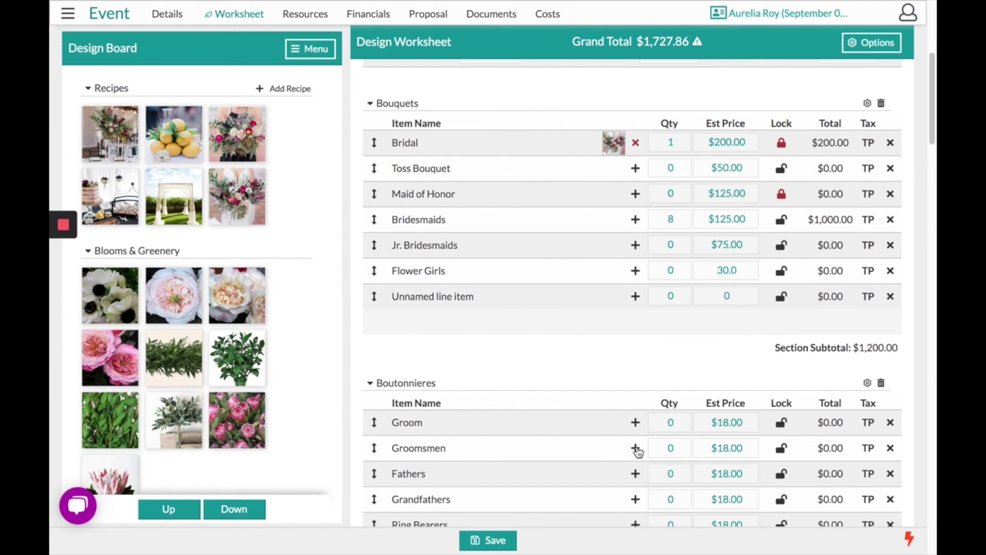
left_click(635, 449)
left_click(696, 109)
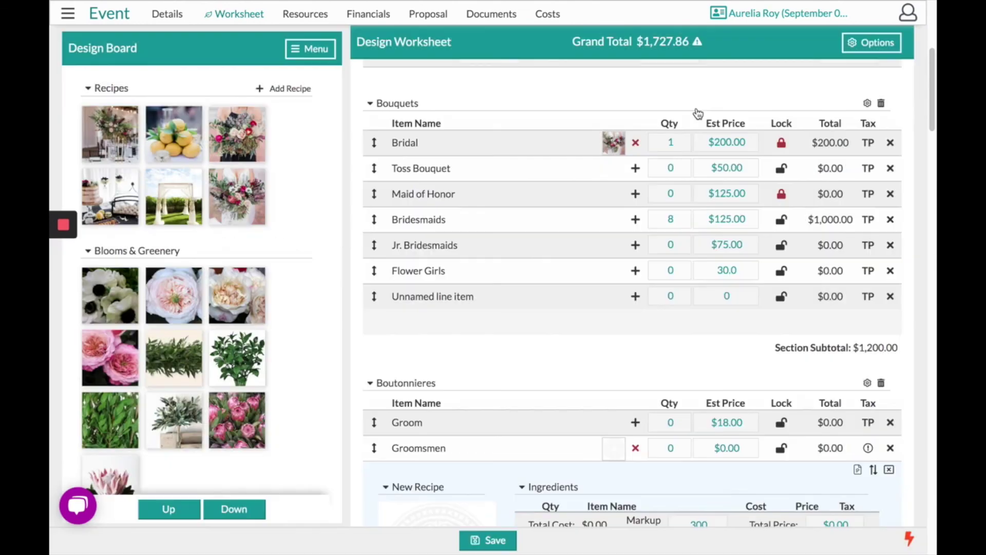
scroll(605, 342, "down", 6)
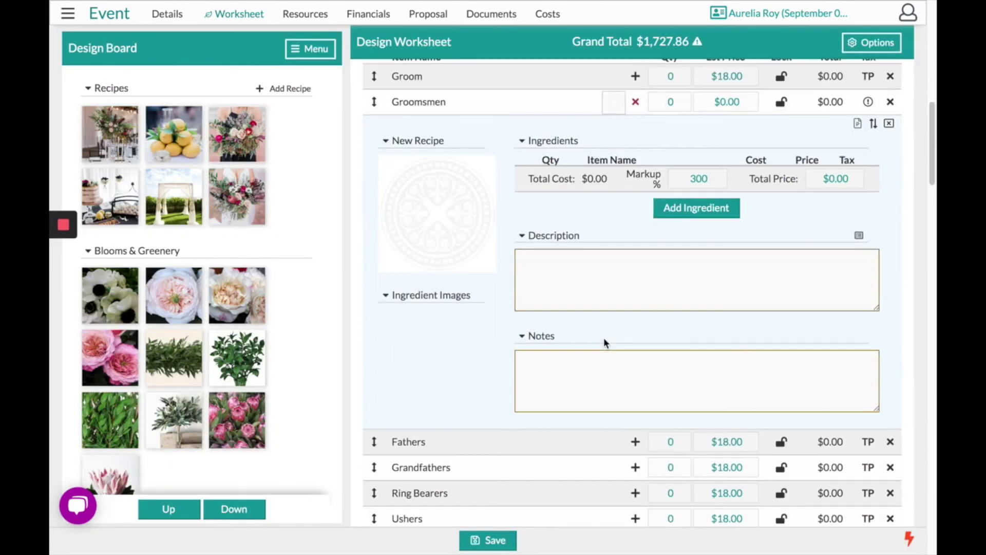
left_click(547, 276)
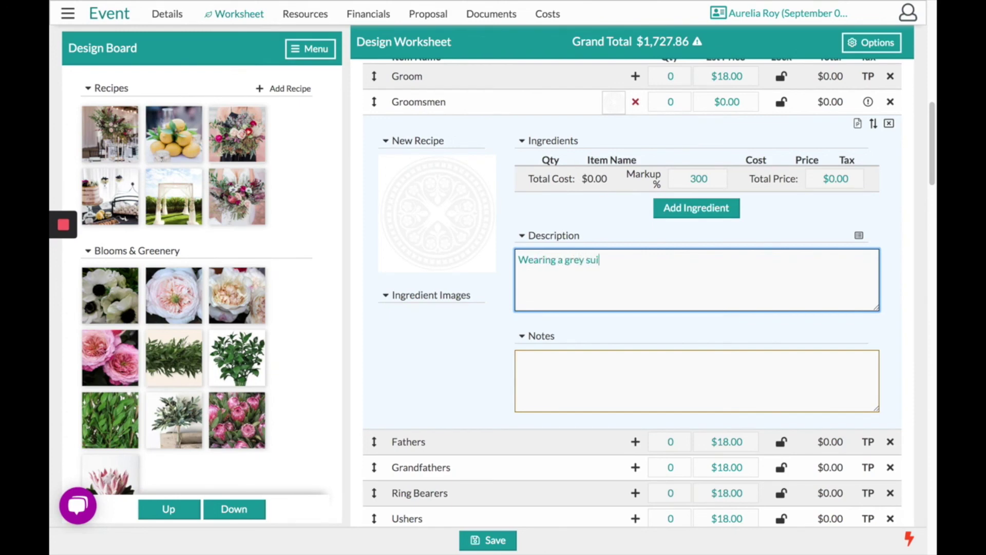
left_click(556, 228)
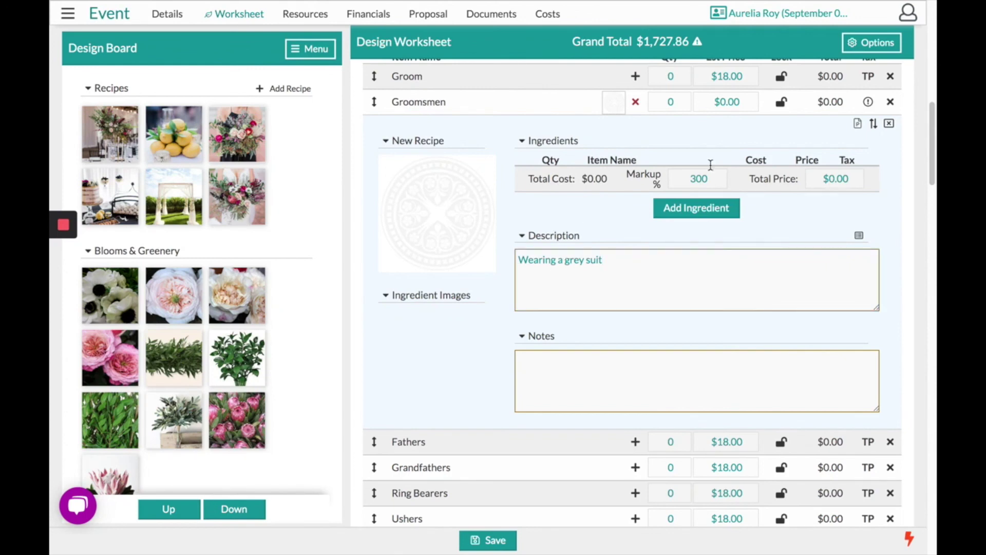
Set Groomsmen quantity to 8 at $18.00 each, totalling $144.00.
left_click(679, 102)
type("8")
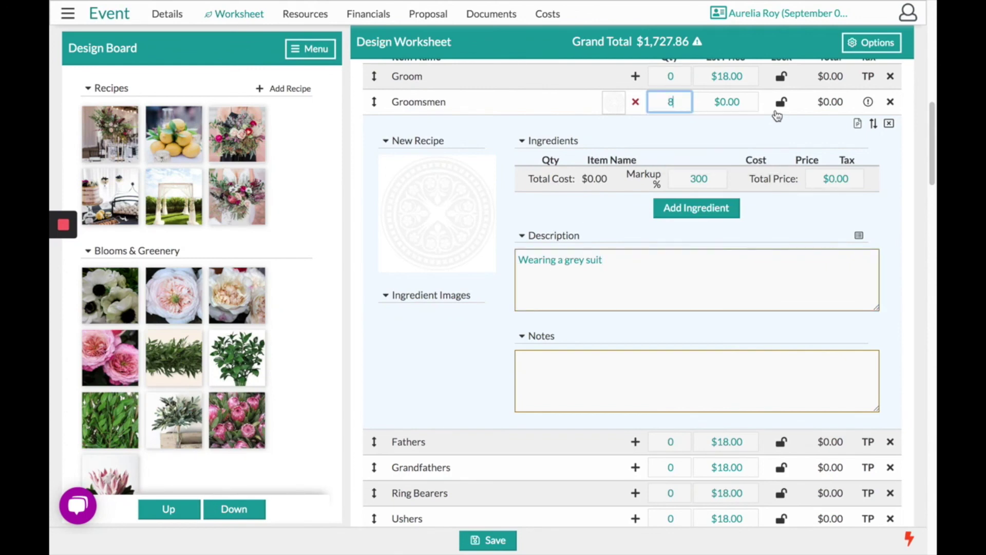
left_click(782, 102)
left_click(754, 102)
type("18")
left_click(667, 137)
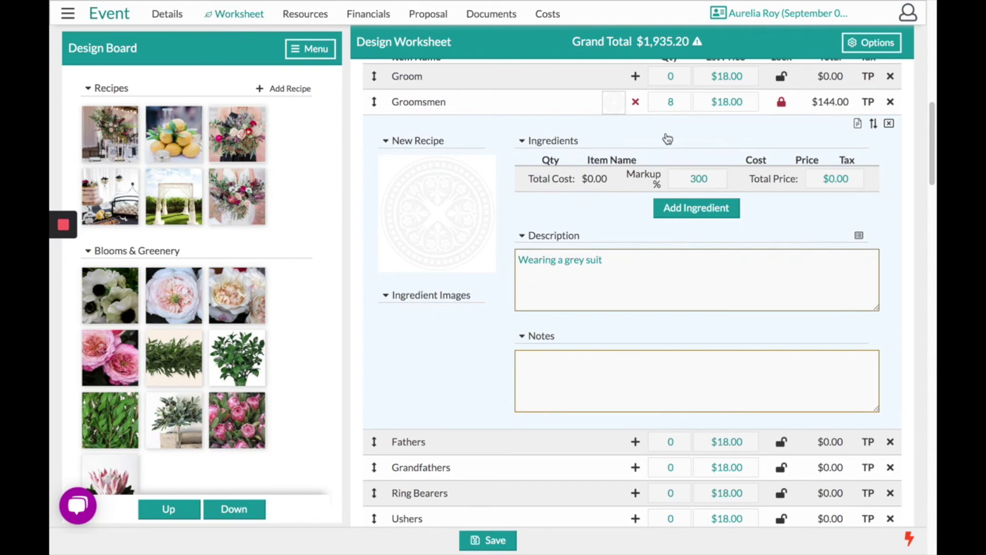
left_click(613, 108)
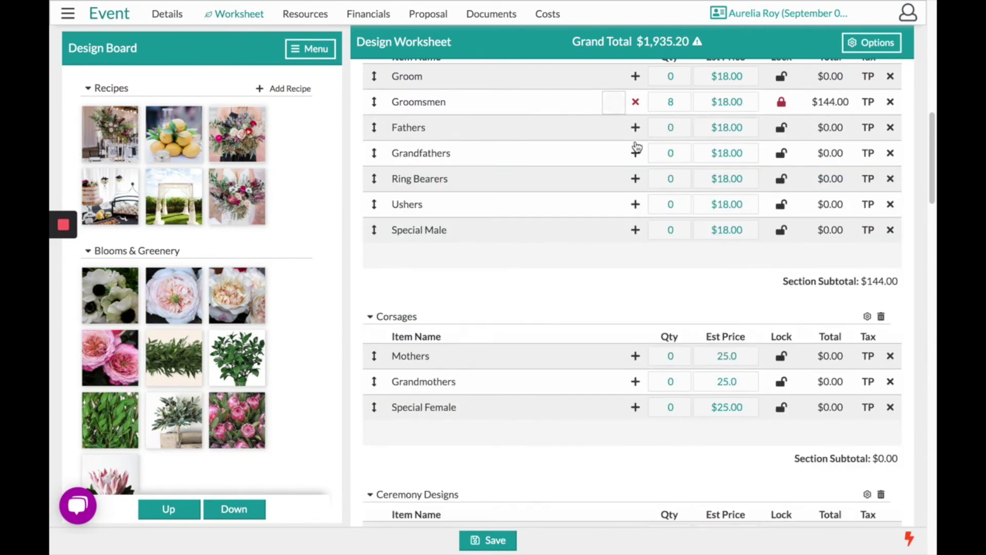
scroll(635, 147, "up", 2)
Add Anemone Marianne Panda and Garden Roses Charity and Eugenie to the Bridal recipe at 325% markup.
scroll(637, 147, "up", 5)
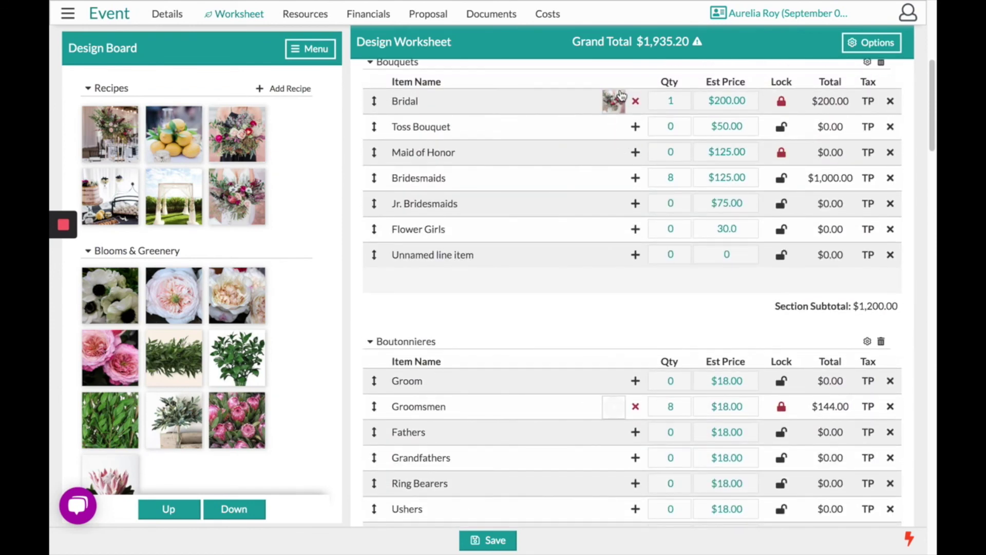
left_click(614, 106)
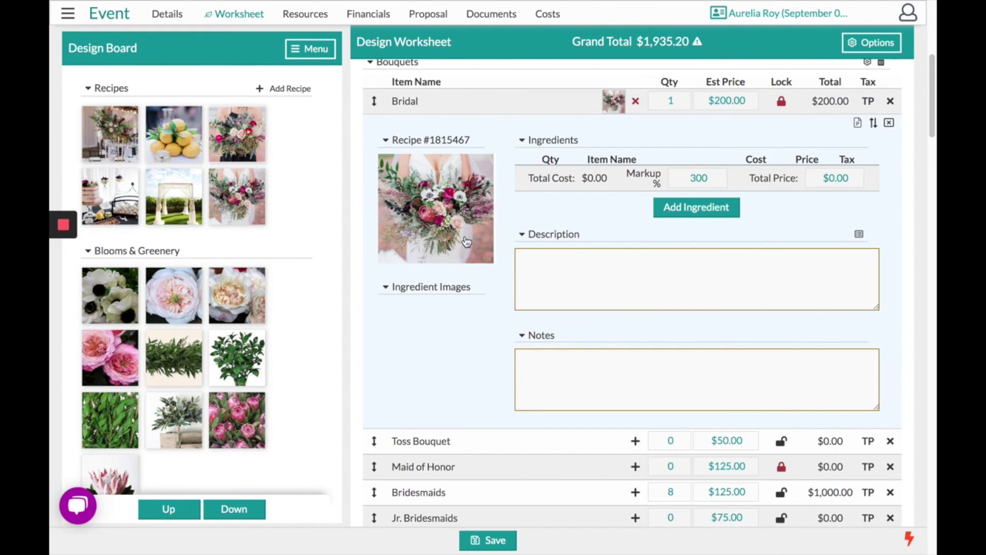
left_click_drag(129, 289, 638, 169)
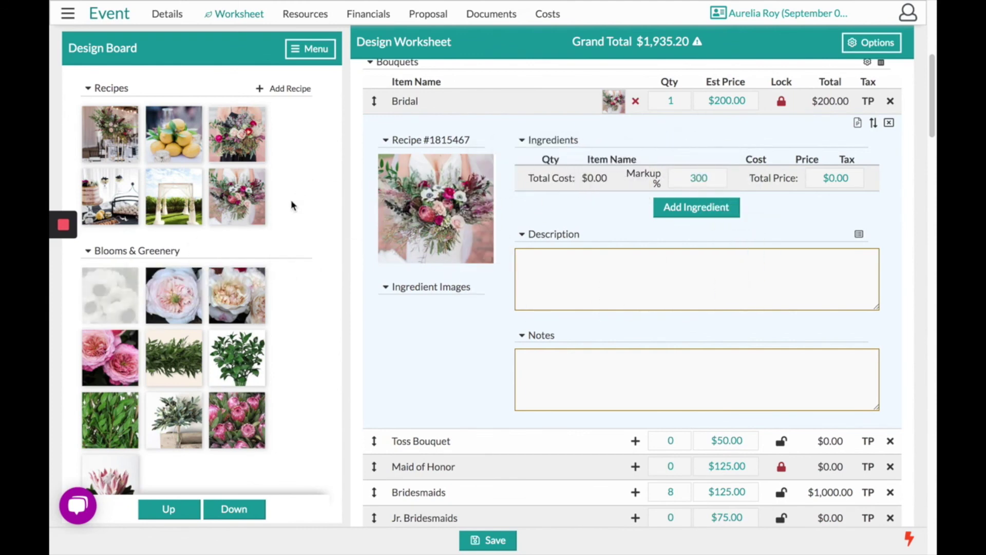
left_click_drag(171, 283, 639, 161)
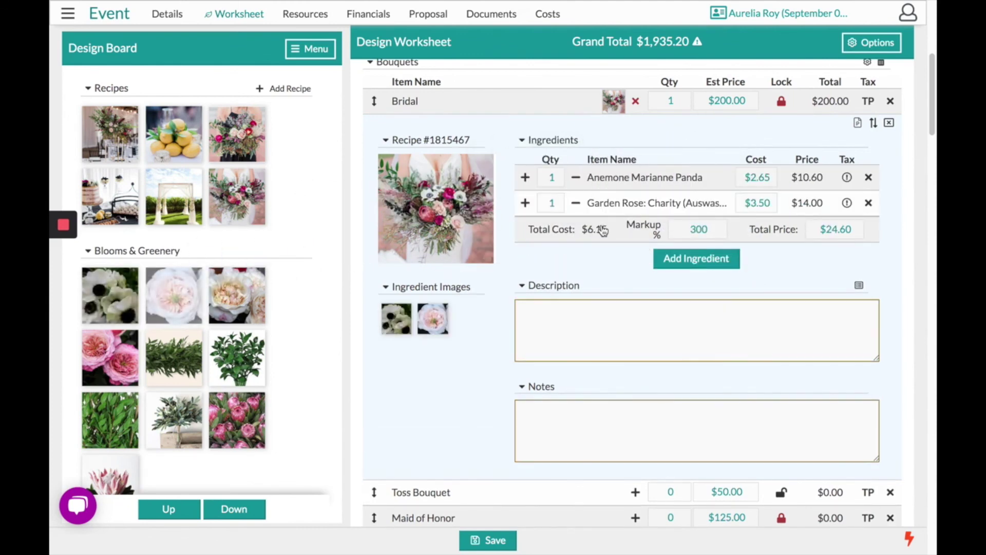
left_click_drag(609, 230, 535, 233)
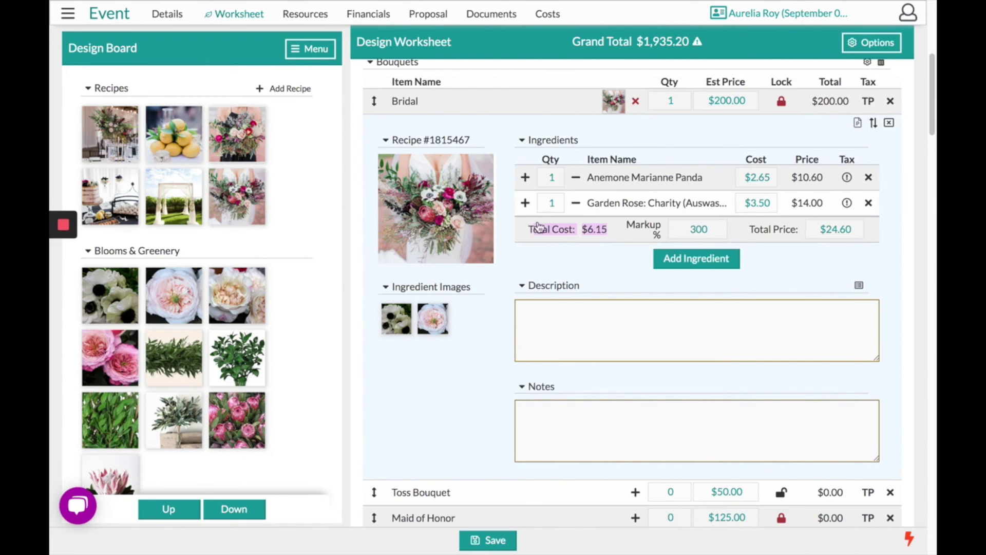
left_click(714, 225)
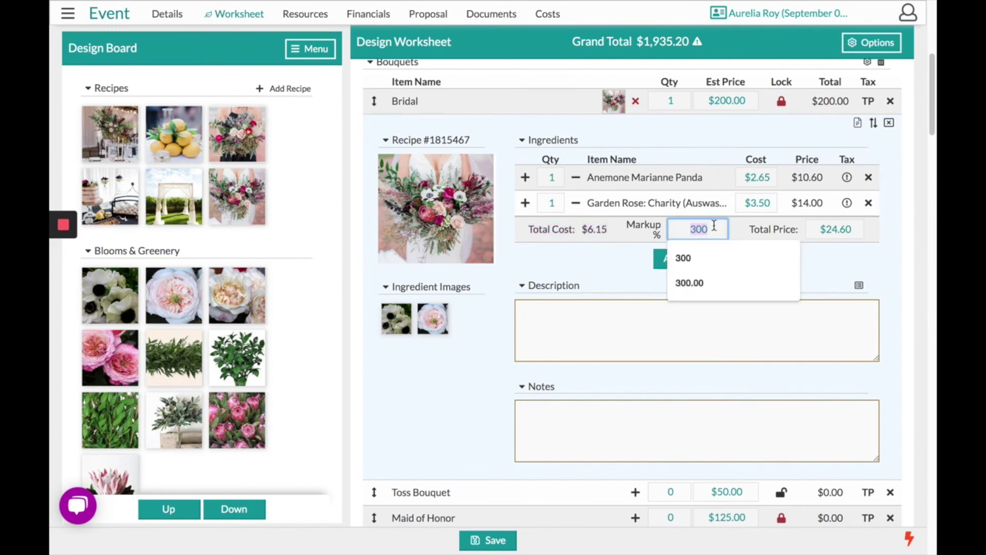
type("325")
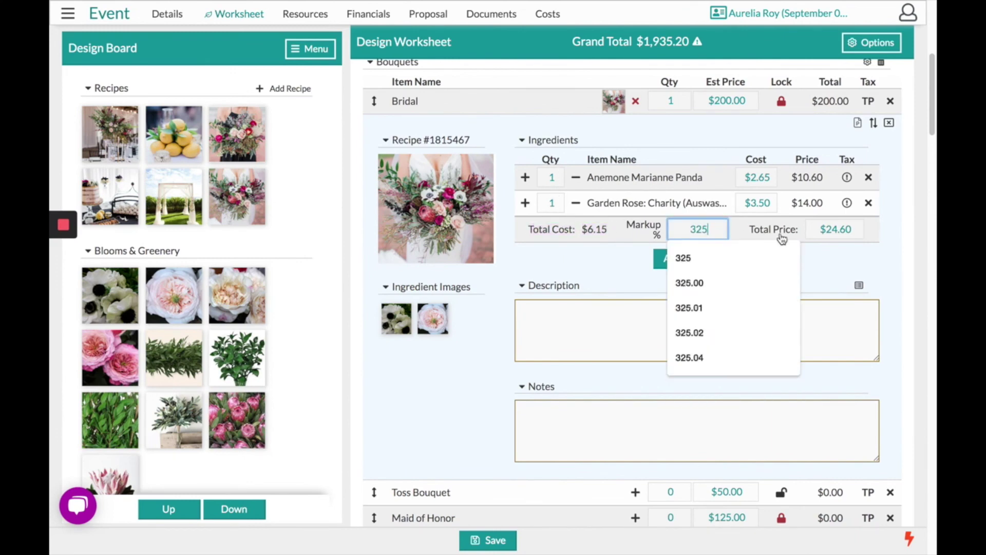
left_click(840, 264)
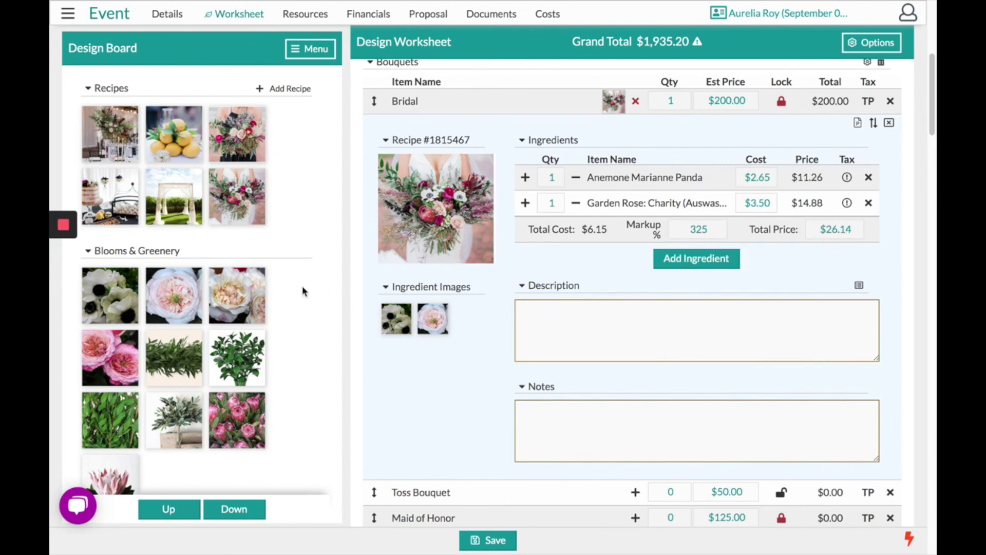
left_click_drag(241, 289, 579, 275)
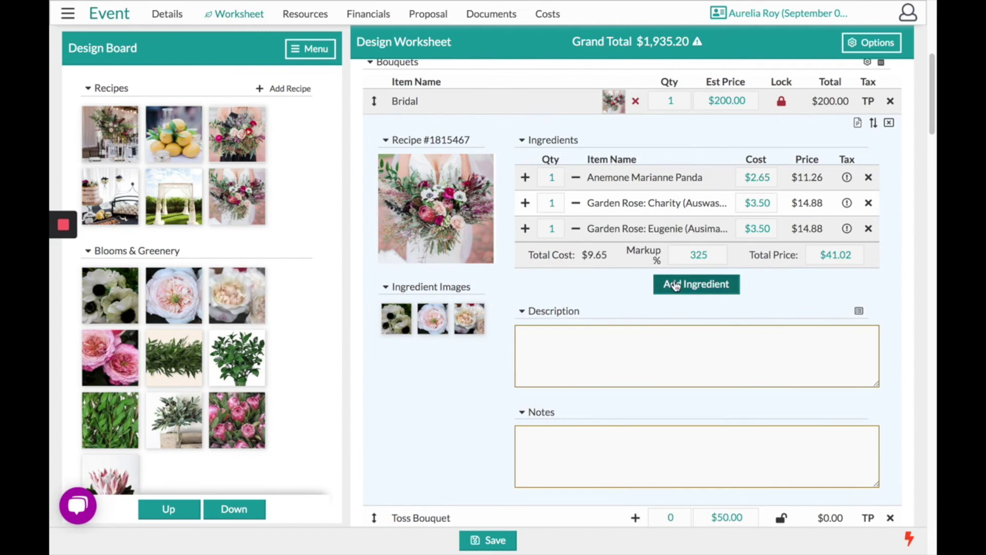
Add Israeli Ruscus, Myrtle, olive leaves and Pink Protea to the Bridal recipe ingredients.
left_click(685, 289)
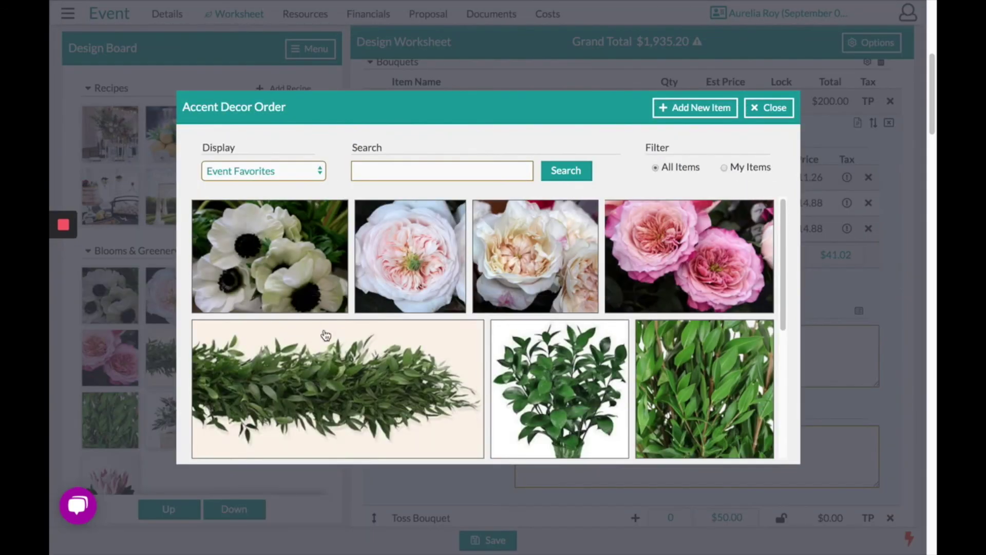
left_click(546, 339)
scroll(730, 328, "down", 5)
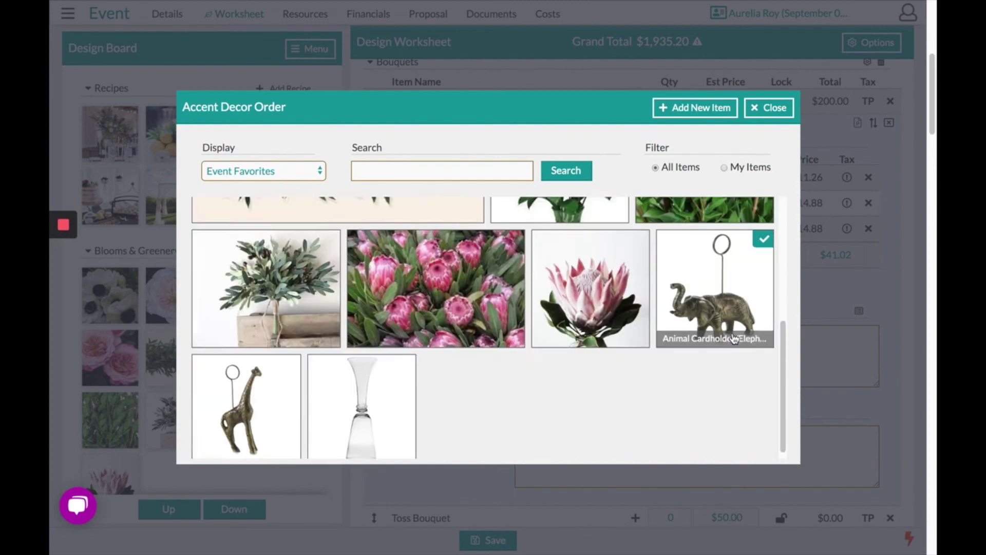
left_click(513, 234)
left_click(331, 232)
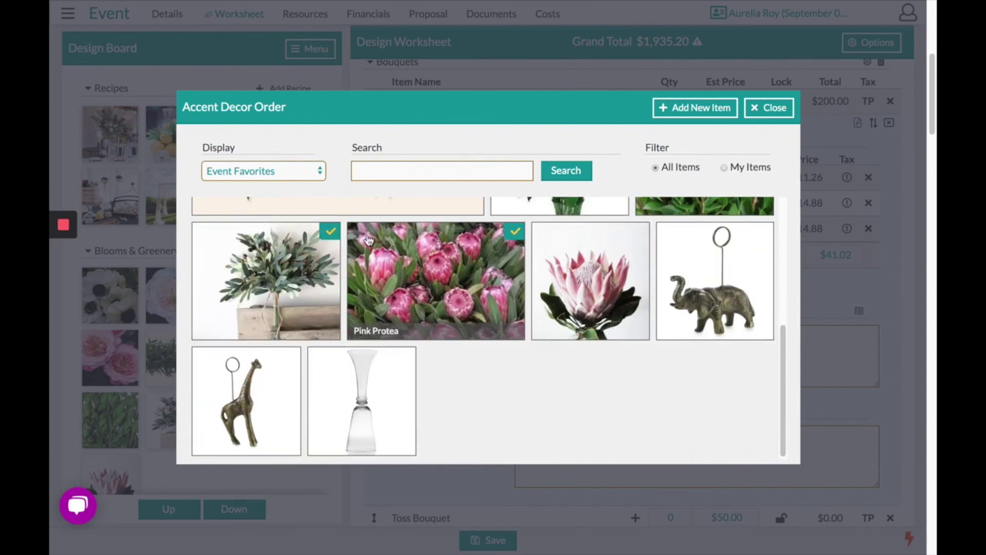
left_click(851, 296)
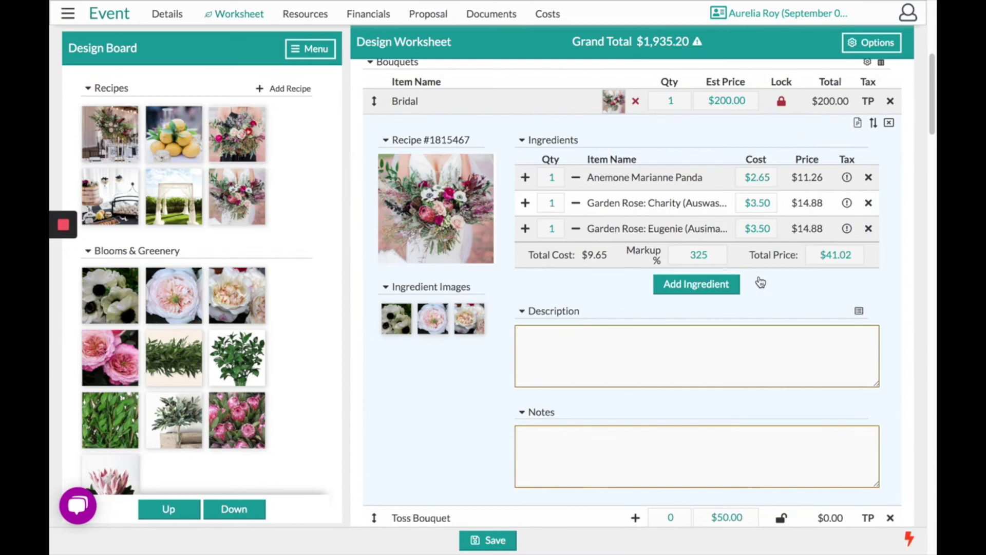
Set quantities: anemone 3, Garden Rose: Charity 2, Garden Rose: Eugenie 2.
left_click(557, 178)
type("3")
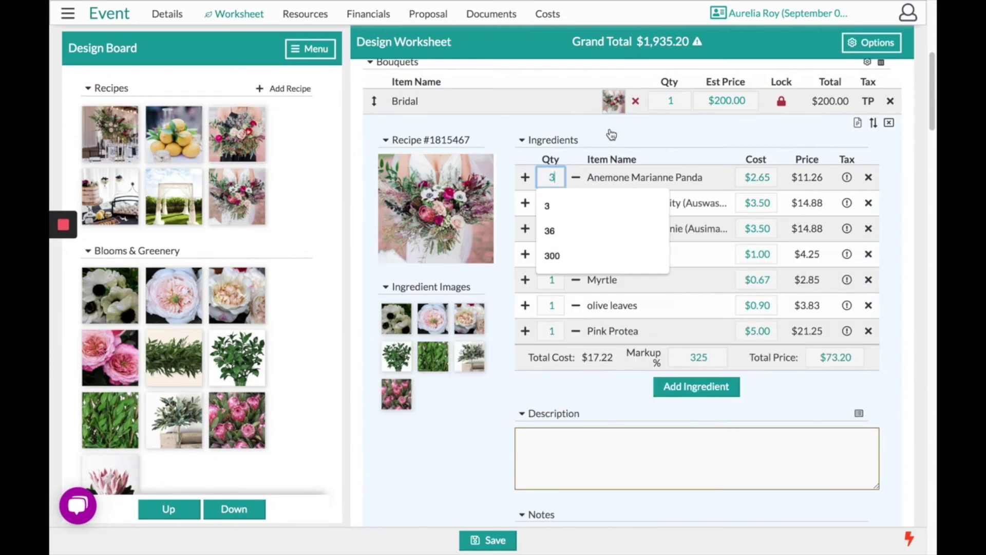
left_click(611, 135)
left_click(558, 204)
type("2")
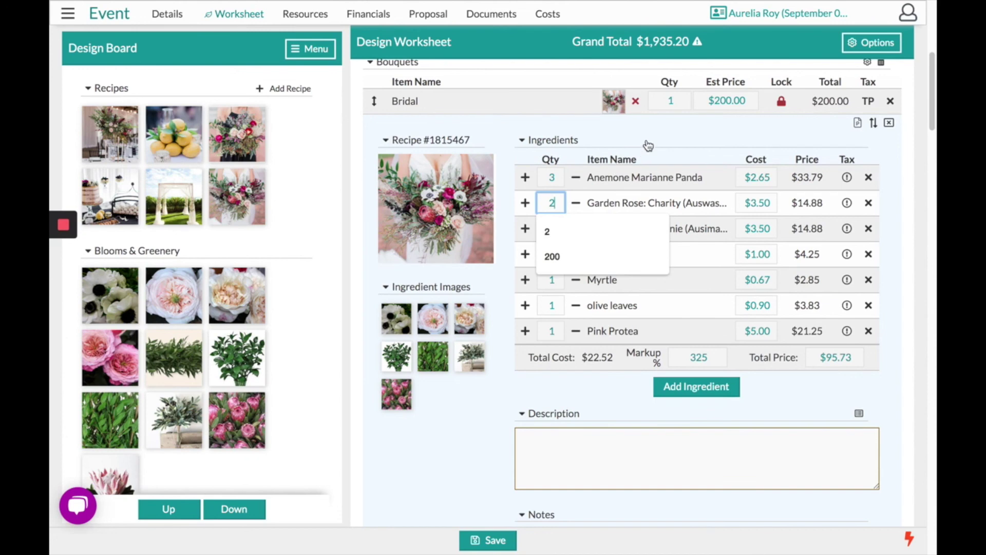
left_click(646, 144)
left_click(555, 227)
type("2")
left_click(668, 149)
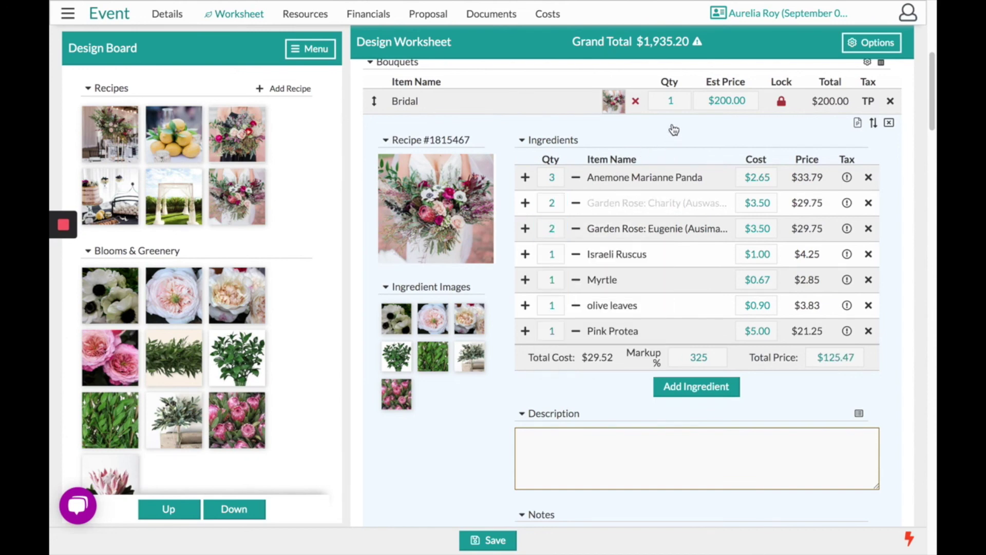
Set quantities: Israeli Ruscus 3, Myrtle 4, olive leaves 2, Pink Protea 12.
left_click(559, 257)
type("3")
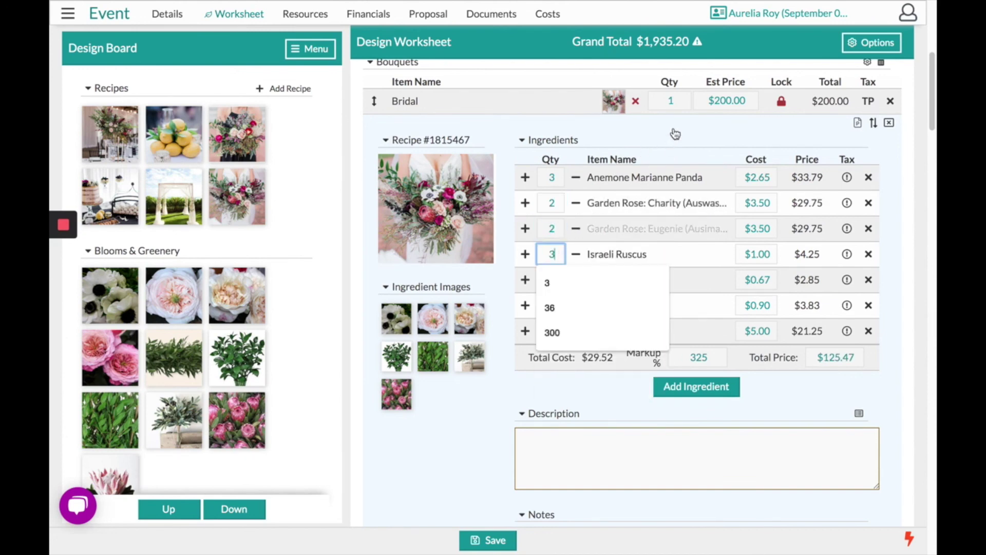
left_click(562, 280)
type("4")
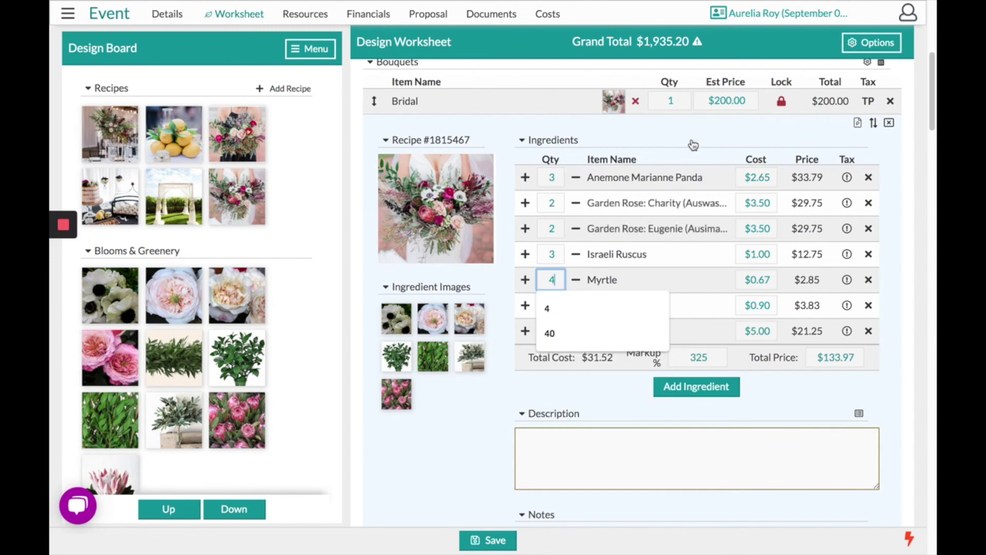
left_click(623, 229)
left_click(552, 306)
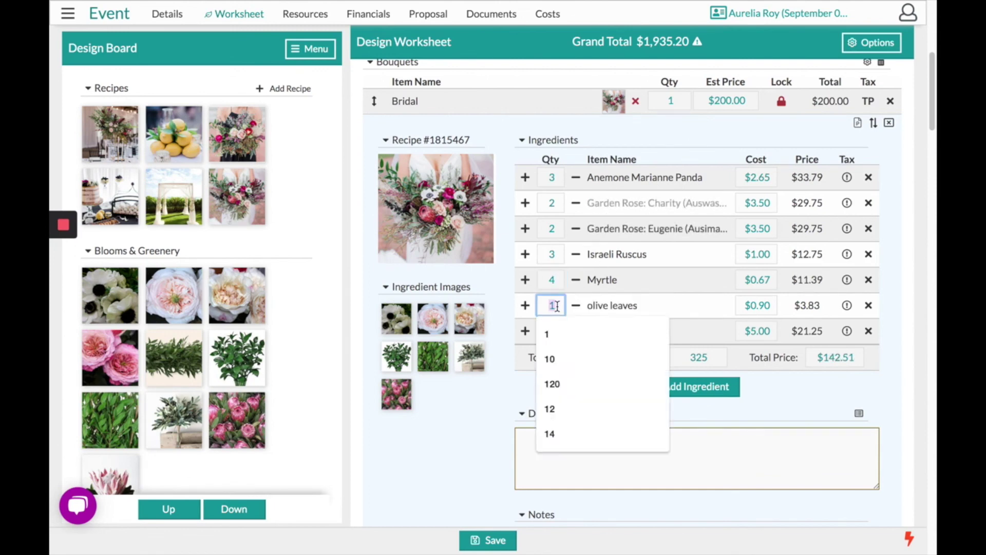
type("2")
left_click(551, 331)
type("12")
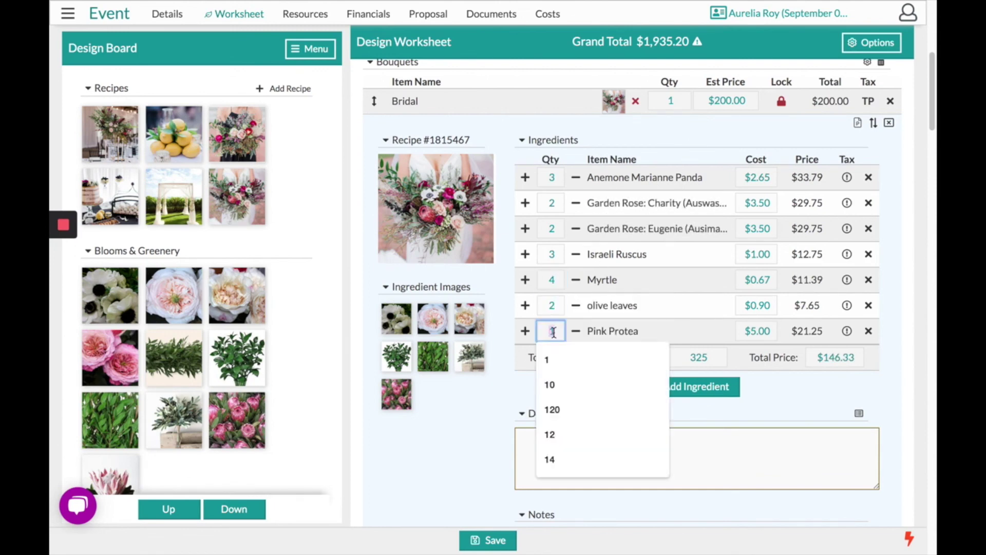
left_click(470, 406)
Correct Pink Protea to 2, bringing the recipe price to $167.58 against the $200.00 estimate.
left_click(845, 355)
left_click(736, 98)
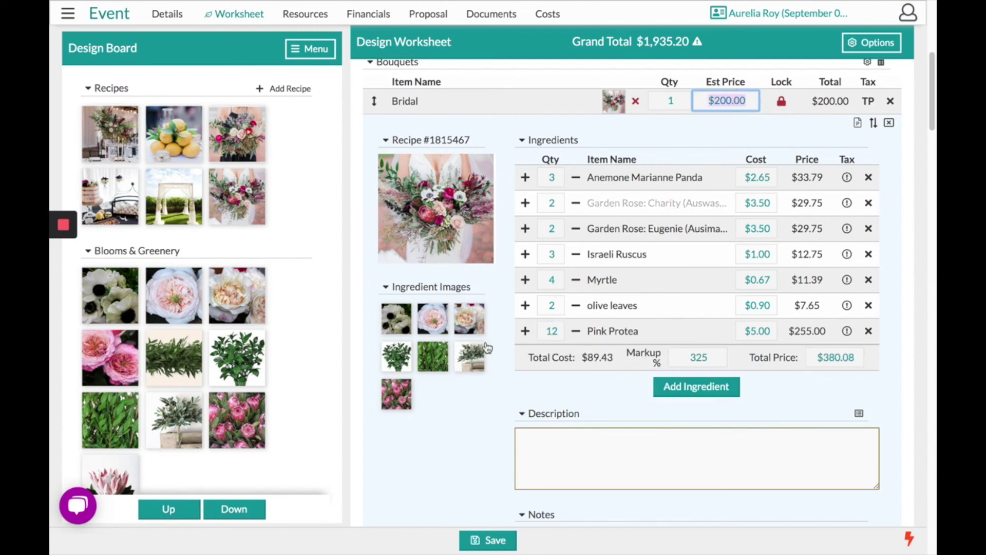
left_click(559, 332)
type("2")
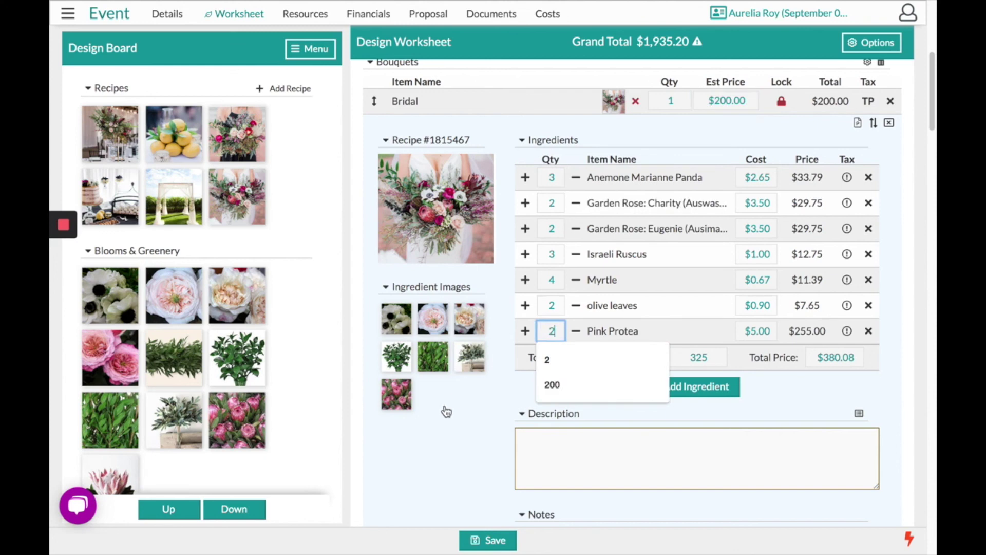
left_click(445, 426)
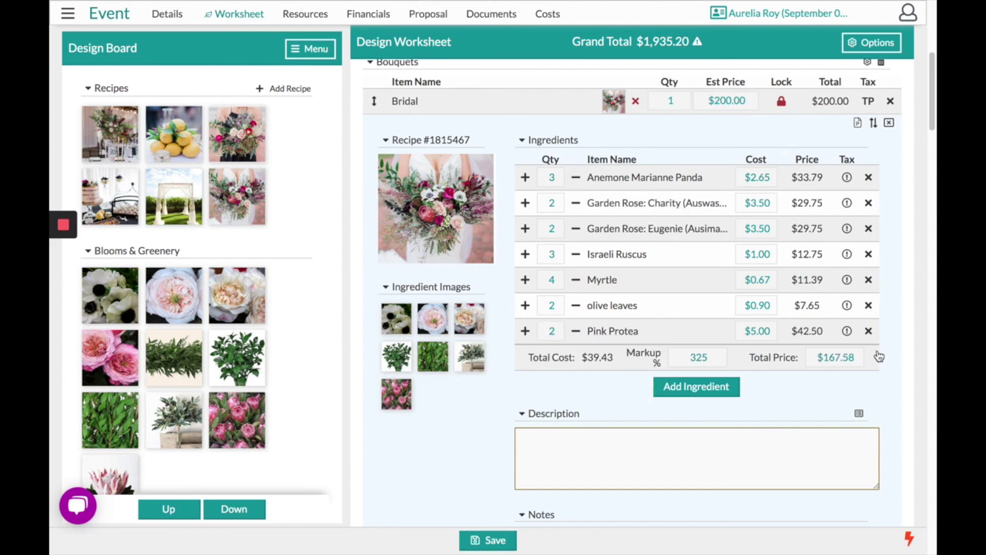
left_click(844, 362)
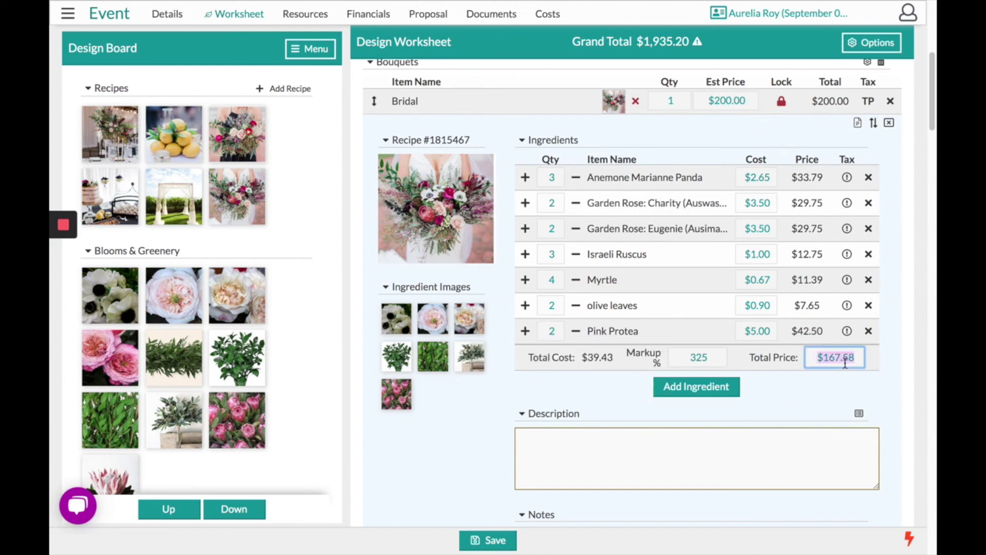
left_click(733, 95)
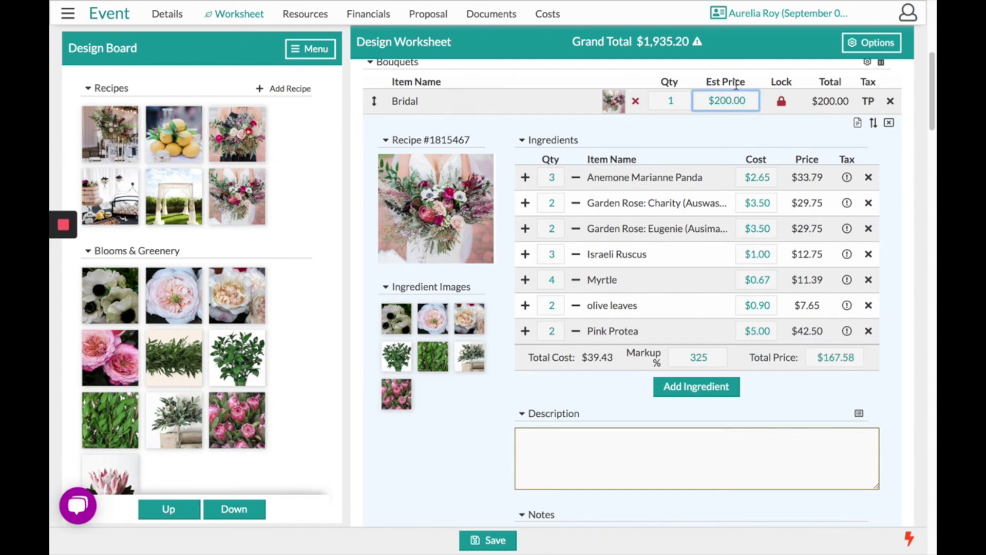
left_click(847, 358)
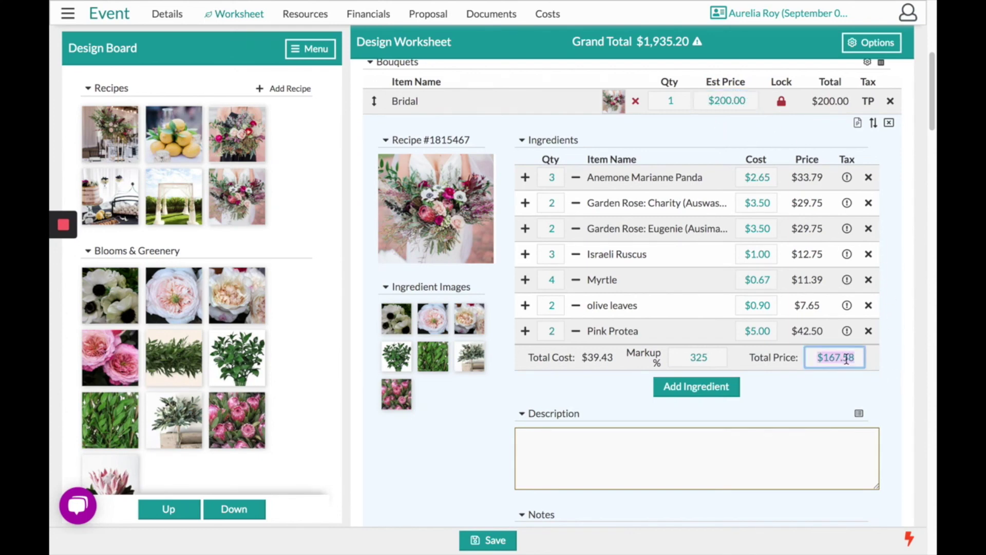
left_click(708, 97)
left_click(851, 358)
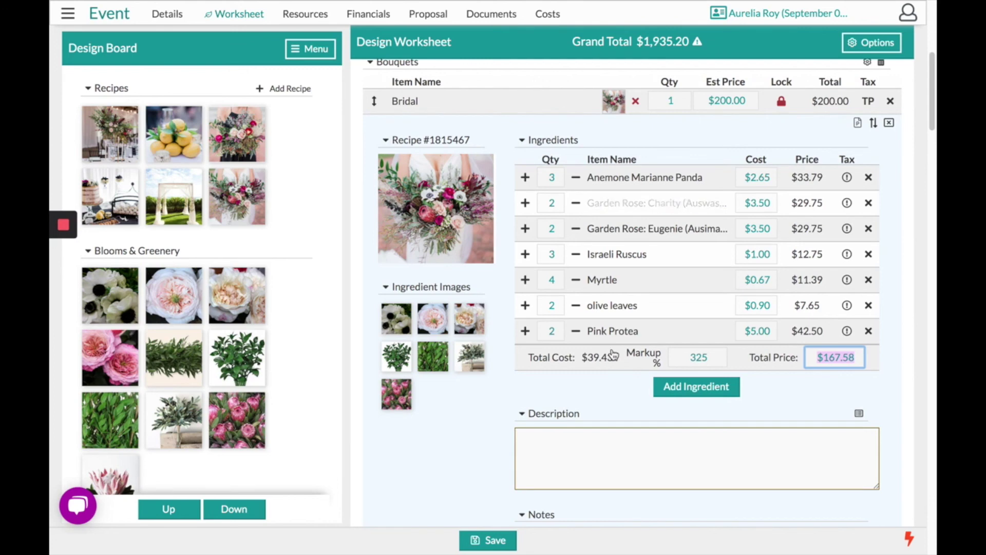
Write a note for the Bridal bouquet recipe.
scroll(611, 308, "down", 3)
left_click(550, 403)
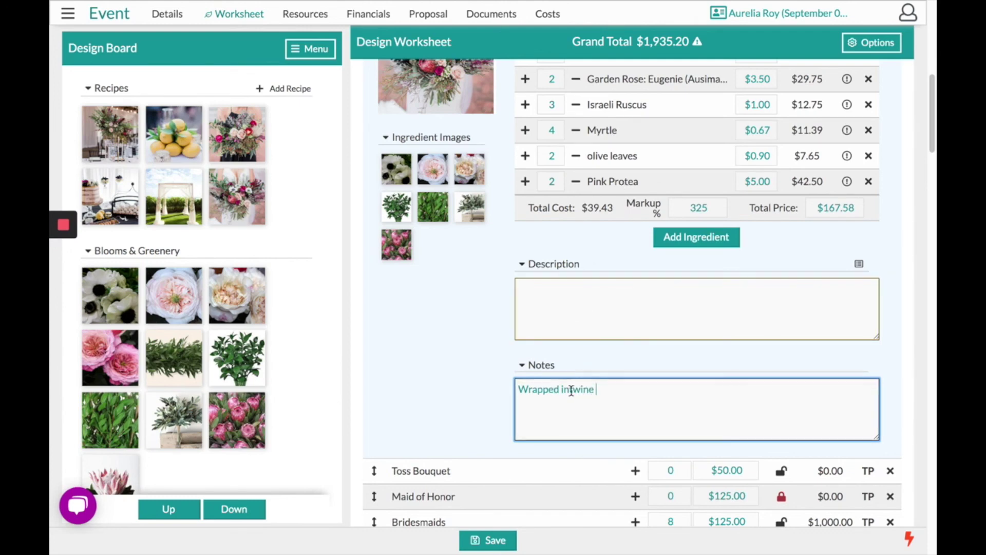
scroll(626, 231, "up", 5)
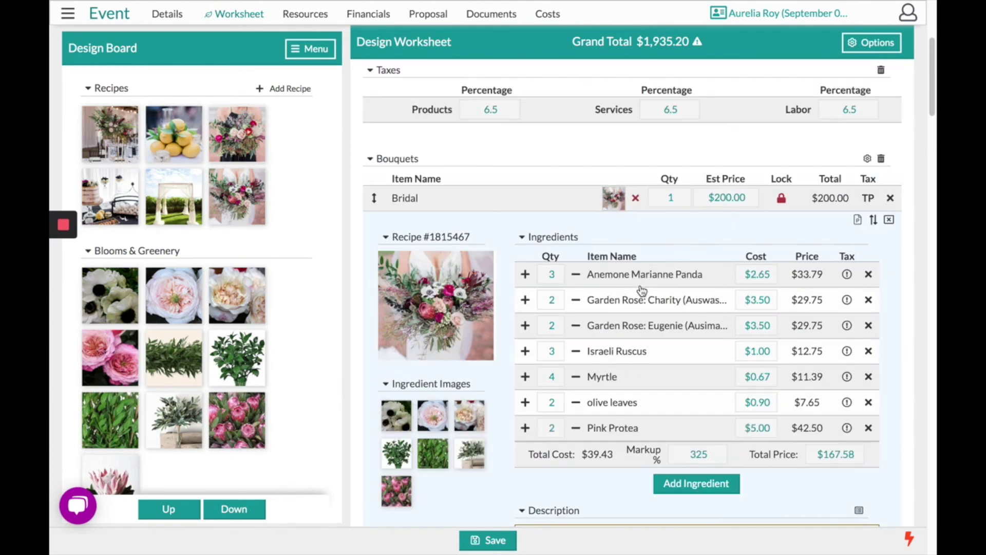
Attach a recipe to Bridesmaids, set olive leaves to 3 and add 2 Garden Rose: Miyabi.
left_click(614, 200)
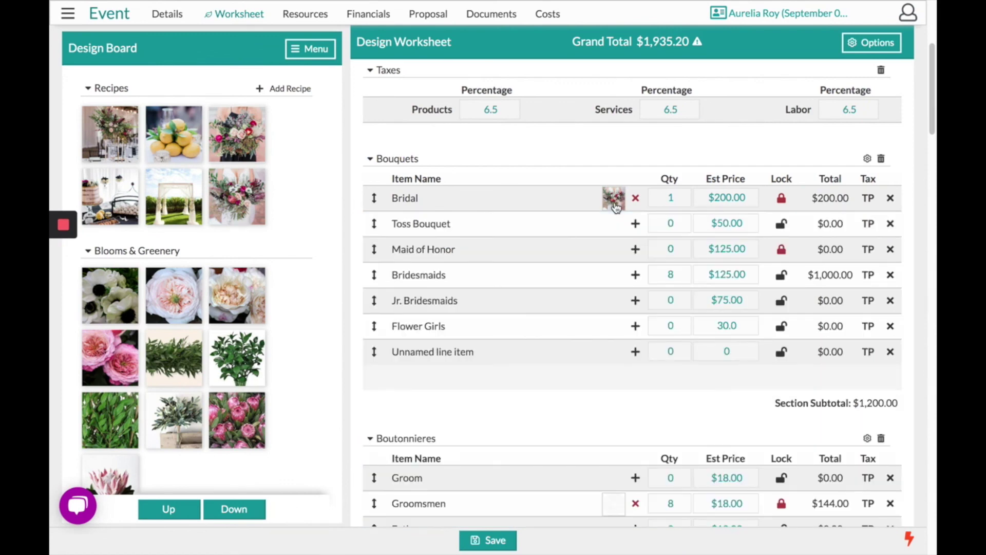
left_click_drag(234, 147, 553, 287)
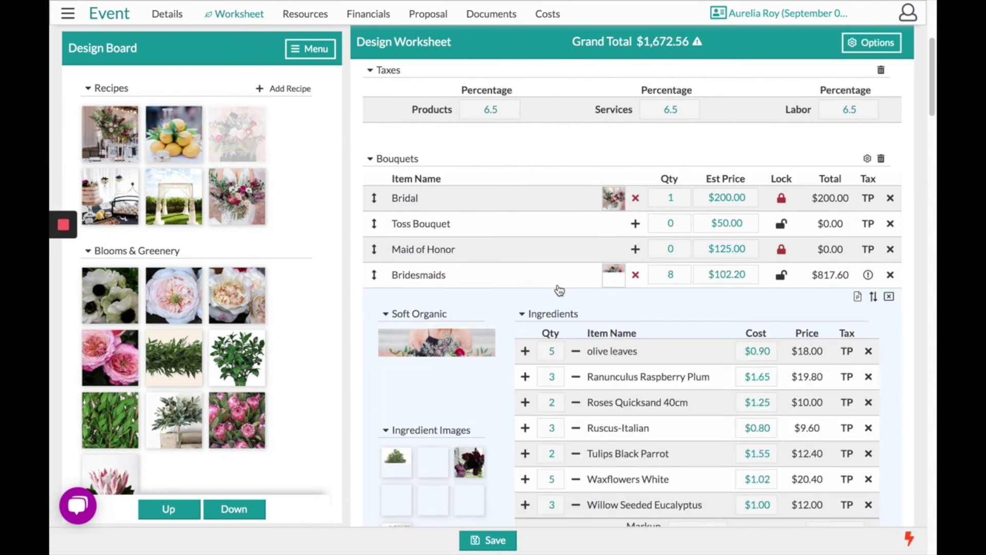
scroll(565, 295, "down", 3)
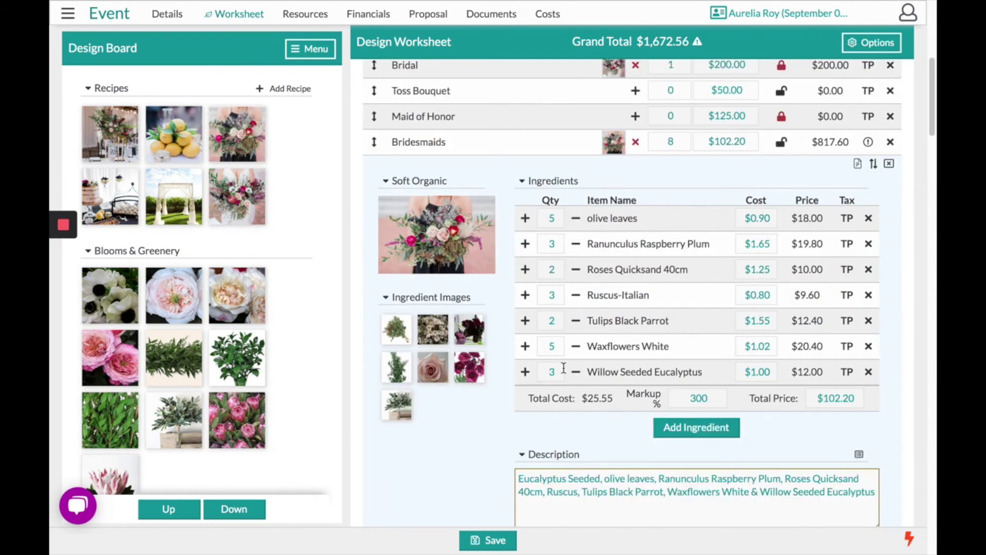
left_click(560, 219)
type("3")
left_click(586, 174)
left_click_drag(82, 363, 558, 264)
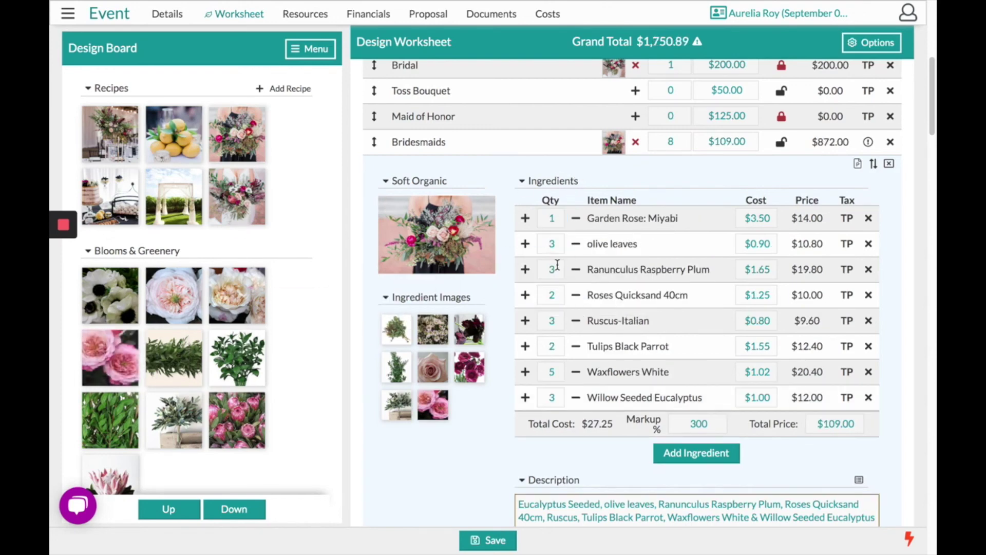
left_click(554, 218)
type("2")
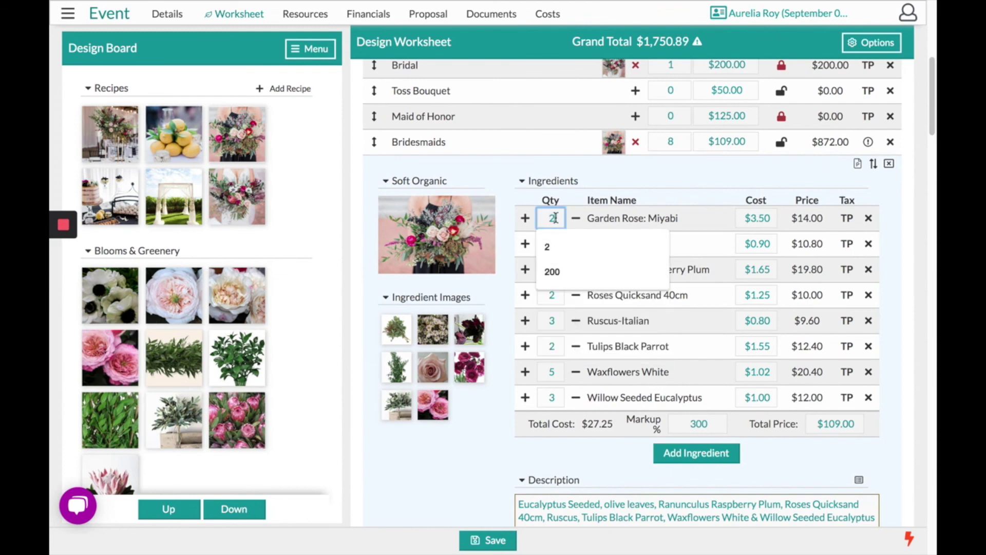
left_click(670, 168)
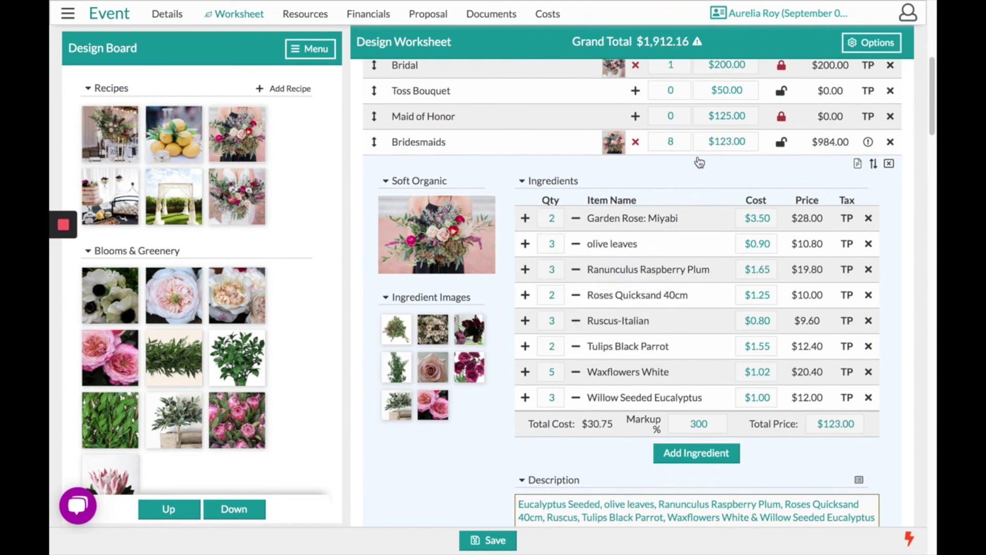
Lock the Bridesmaids price at $125.00 for a $1,000.00 total.
left_click(781, 142)
left_click(726, 142)
type("125")
key("Return")
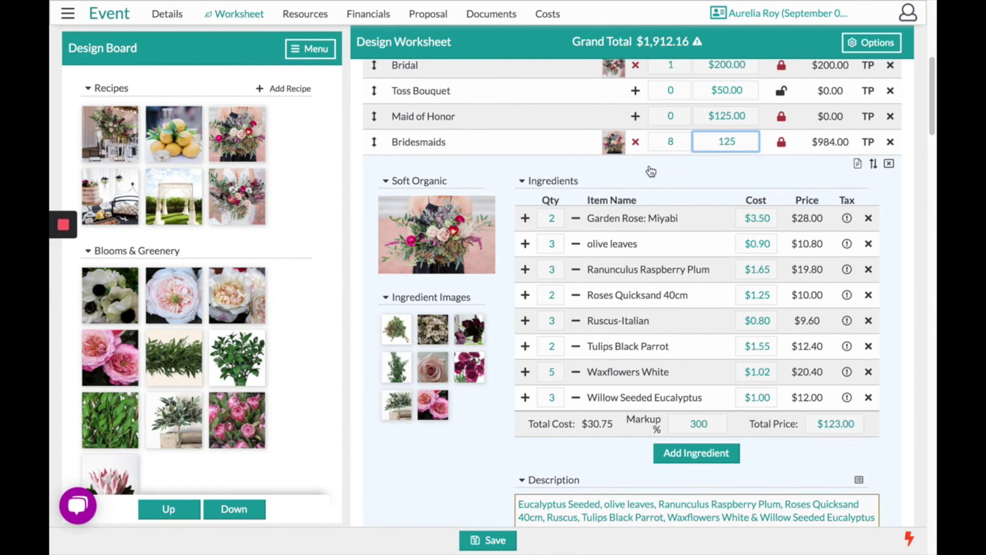
left_click(618, 149)
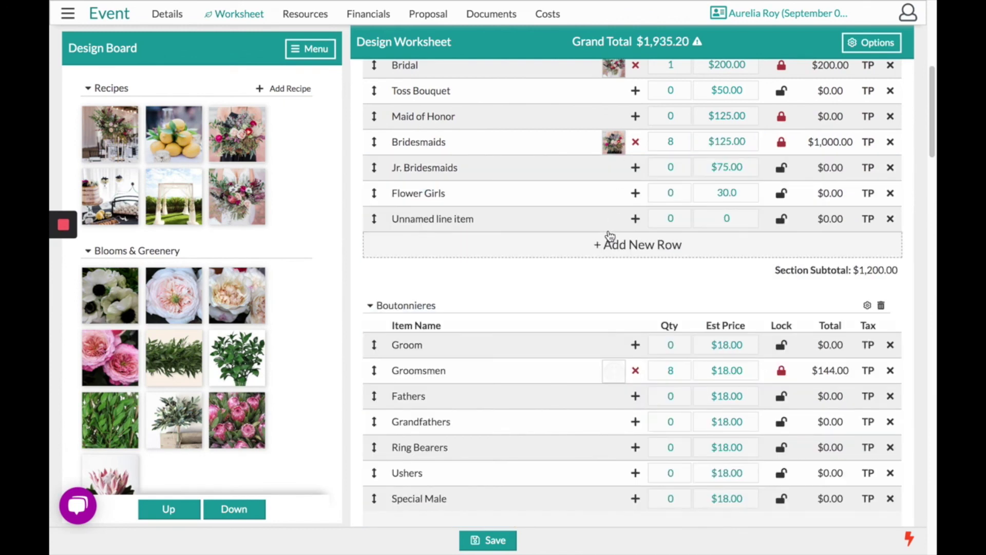
Build the Groom recipe from an anemone with Myrtle and 0.5 Israeli Ruscus.
scroll(608, 236, "down", 1)
scroll(611, 231, "down", 5)
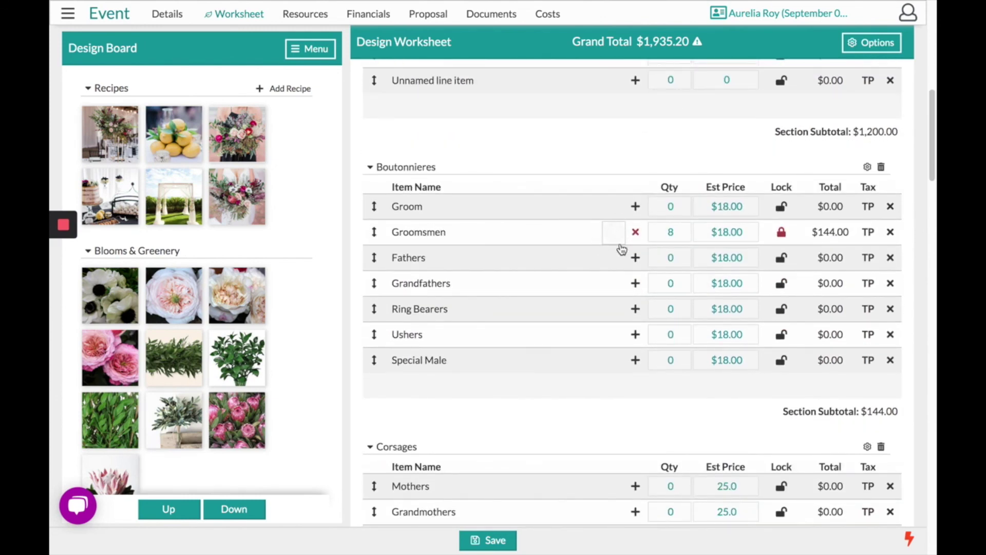
left_click_drag(101, 294, 575, 210)
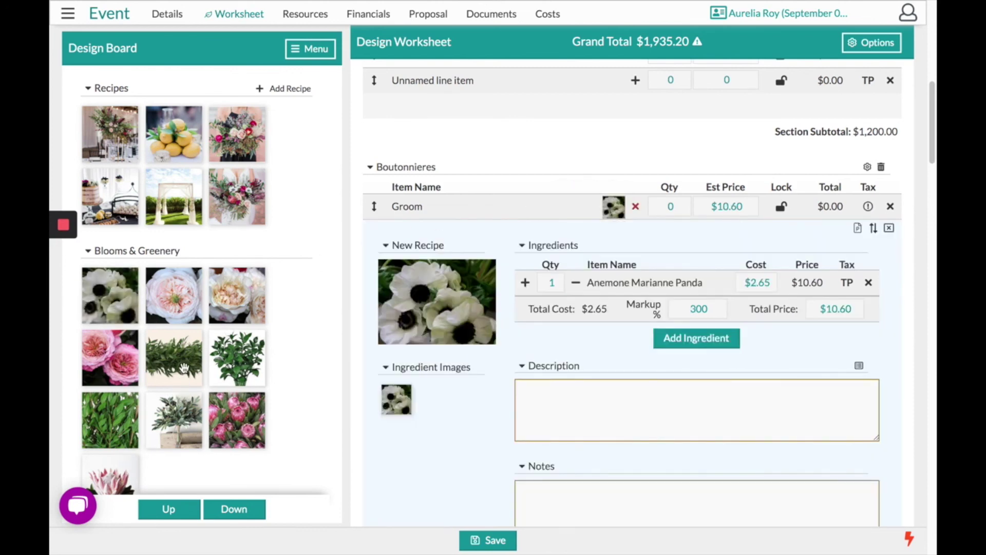
left_click_drag(123, 414, 688, 298)
left_click_drag(239, 349, 644, 294)
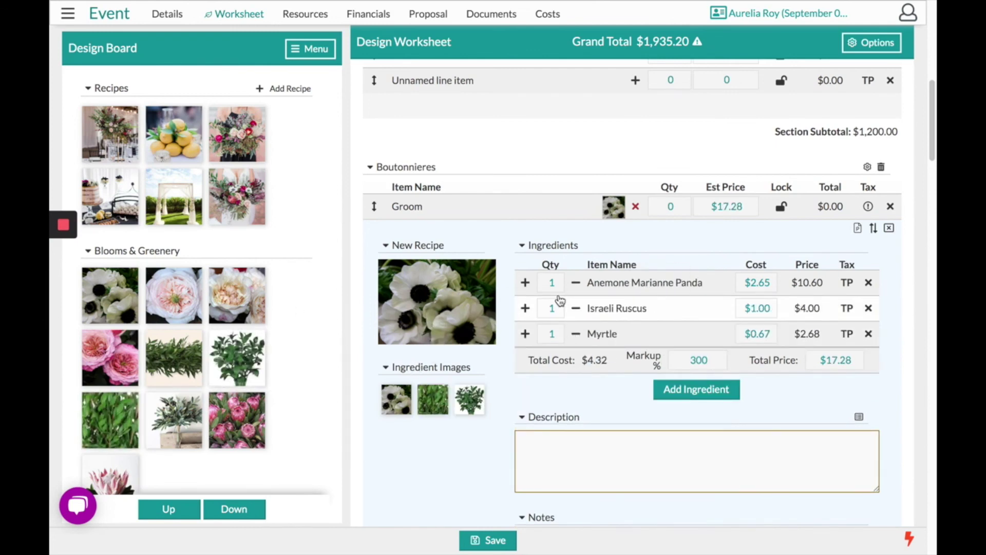
left_click(561, 309)
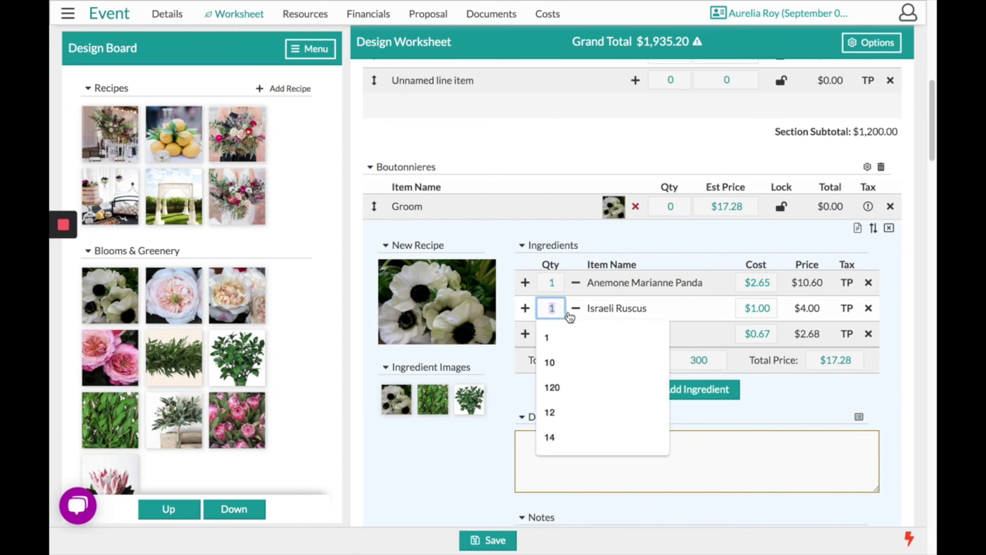
type(".5")
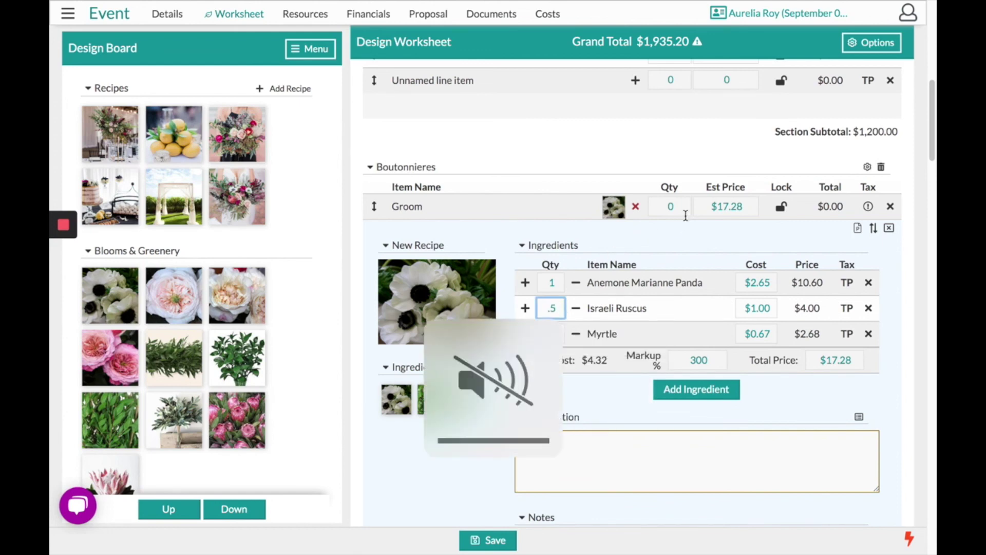
left_click(657, 233)
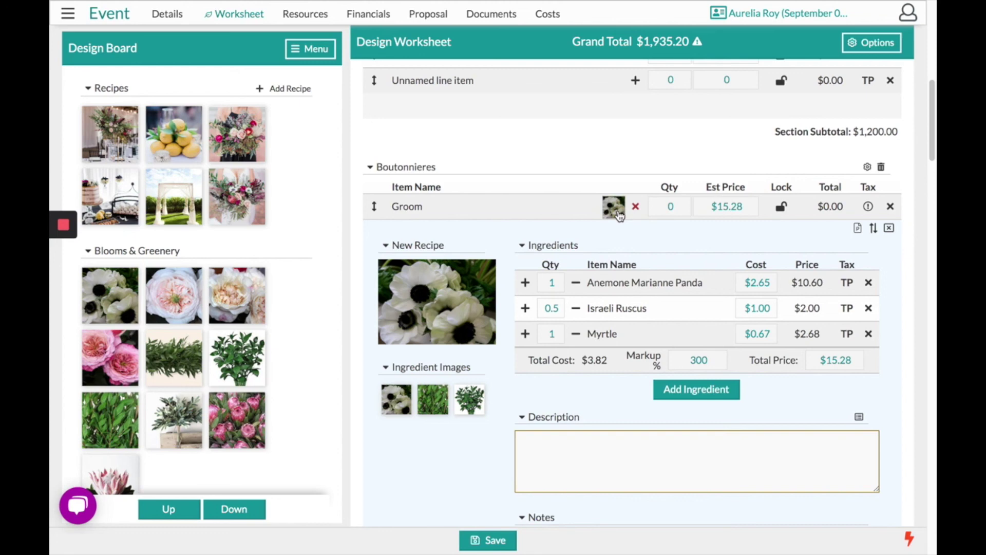
Set the Groom boutonniere quantity to 1, totalling $15.28.
left_click(670, 207)
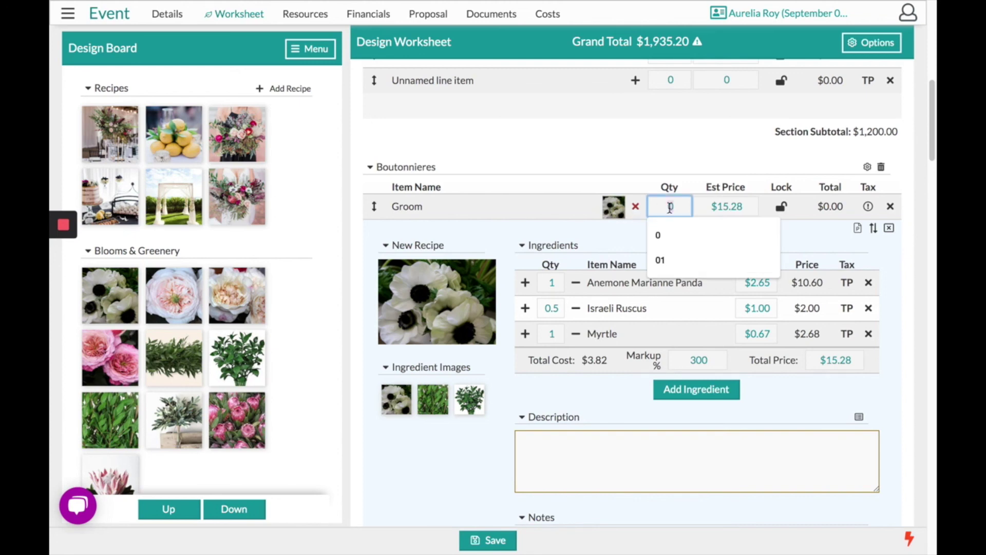
key("BackSpace")
type("1")
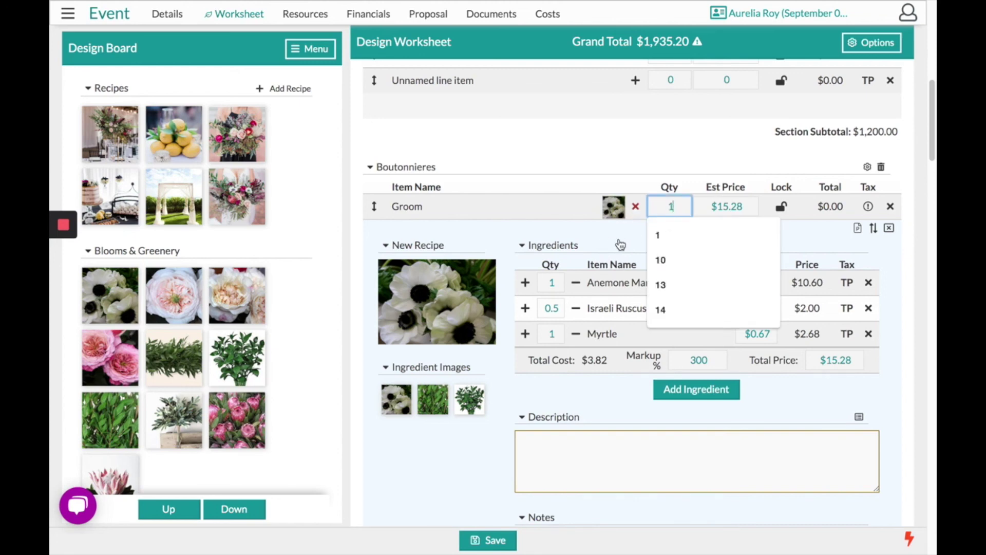
left_click(618, 244)
left_click(619, 215)
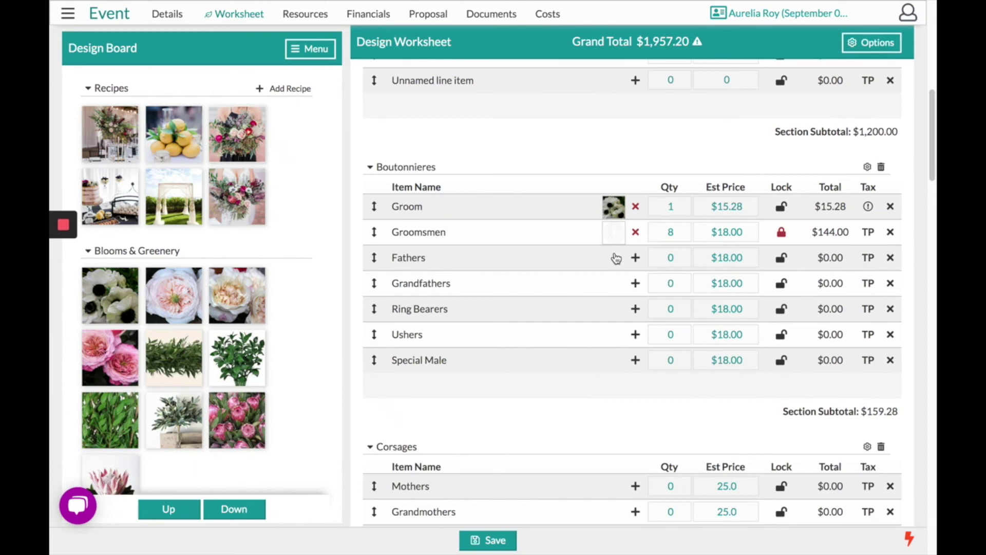
Assign the Drapery Inspiration arch recipe to Focal Structures with quantity 1.
scroll(619, 266, "down", 7)
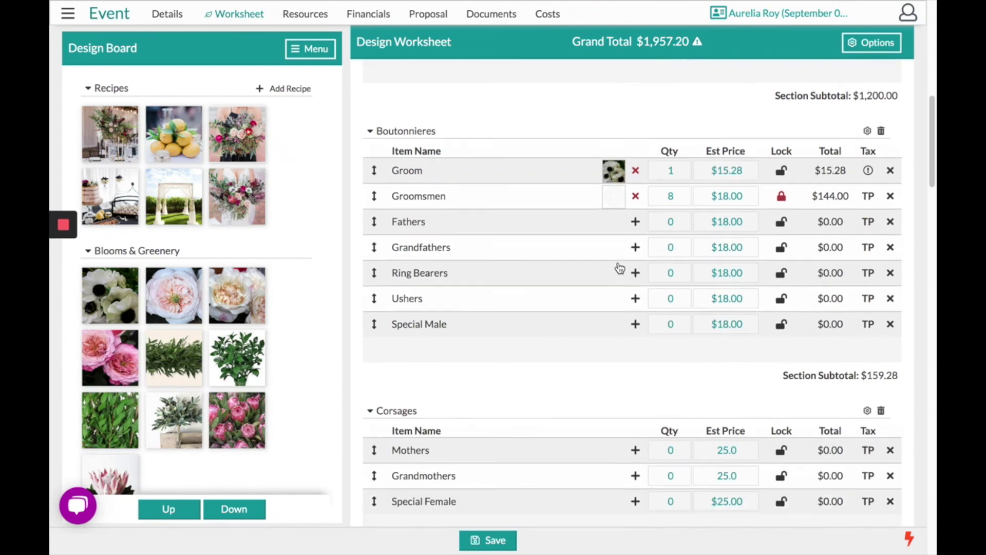
scroll(618, 262, "down", 1)
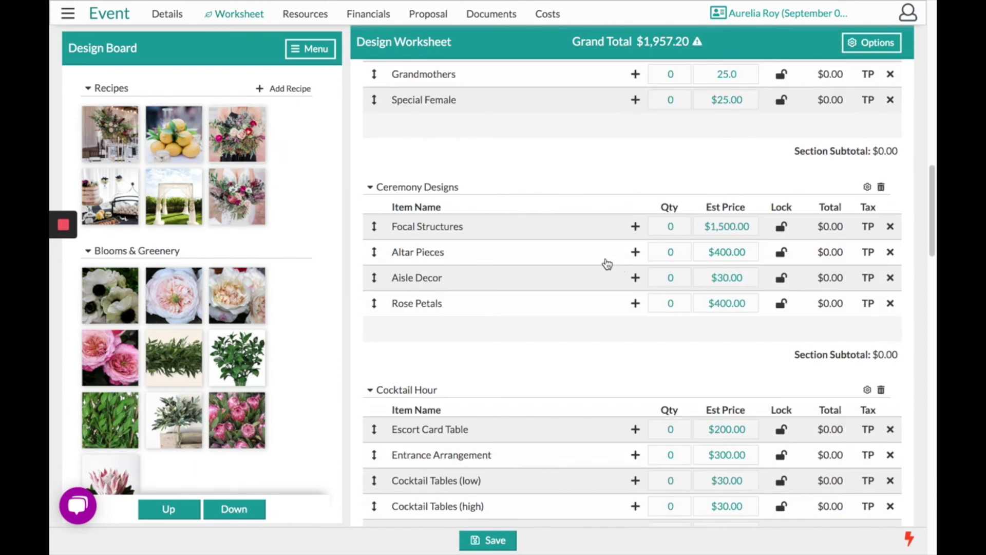
left_click_drag(184, 204, 585, 230)
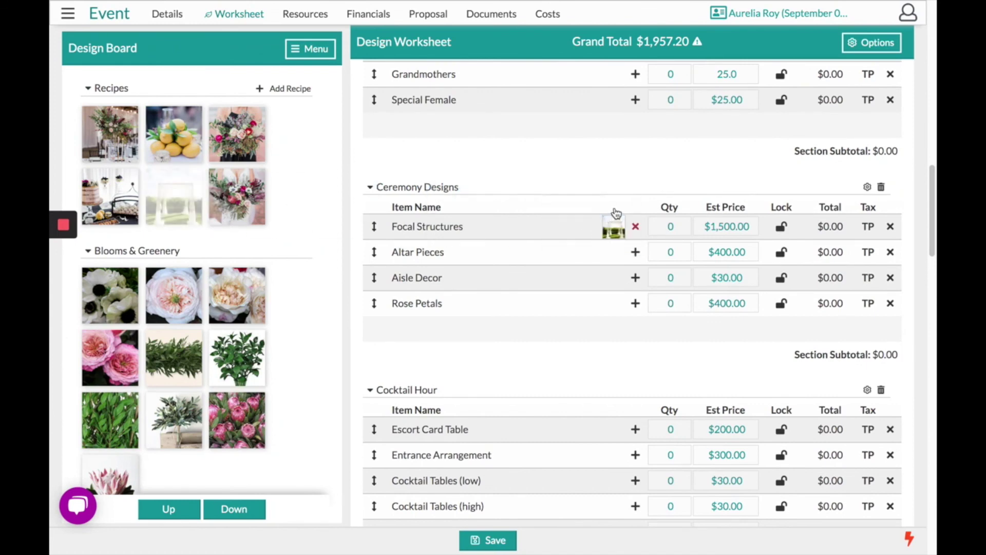
left_click(687, 228)
type("1")
left_click(649, 170)
Add 2 garland, Pink Protea and 10 Israeli Ruscus to the arch recipe ingredients.
left_click_drag(159, 361, 565, 317)
left_click_drag(254, 416, 613, 355)
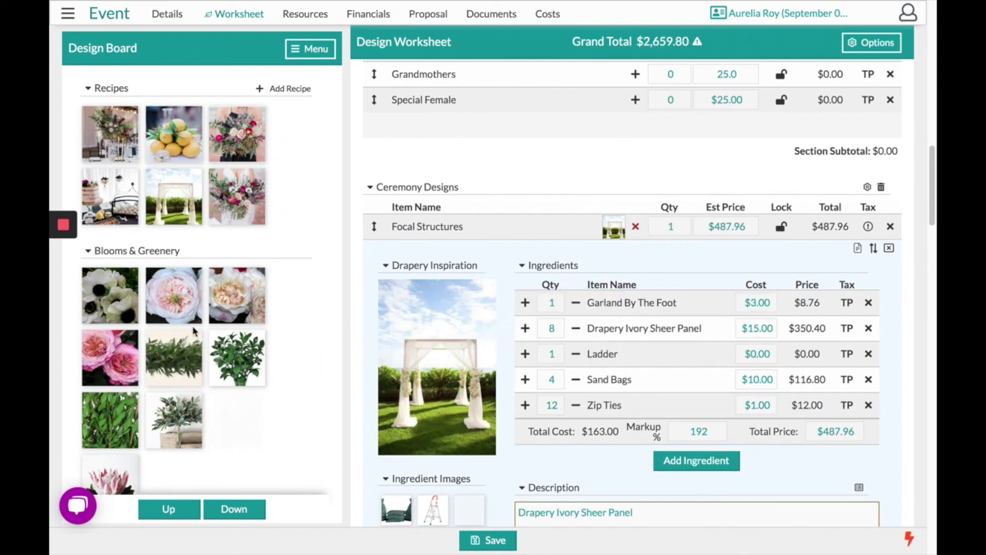
left_click_drag(237, 358, 591, 354)
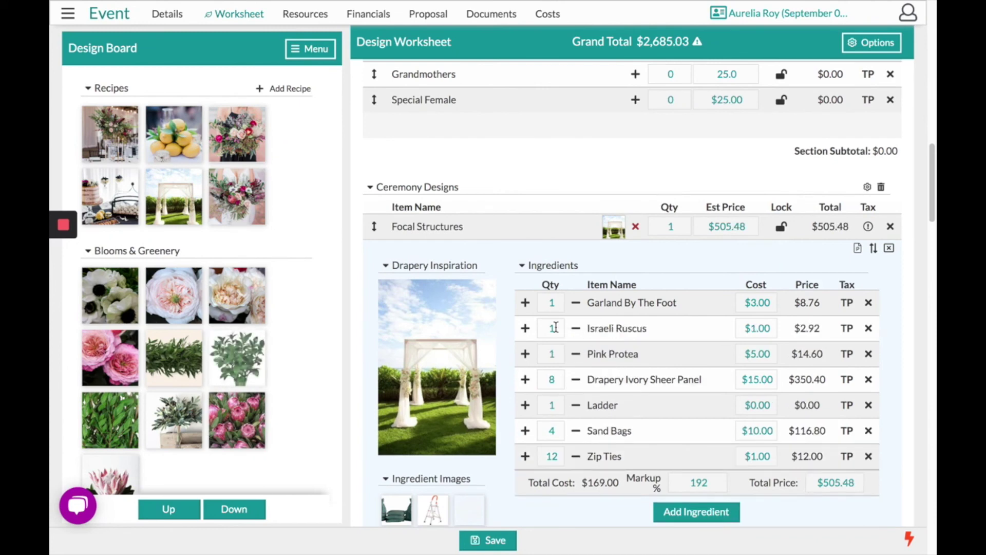
left_click(554, 328)
type("0")
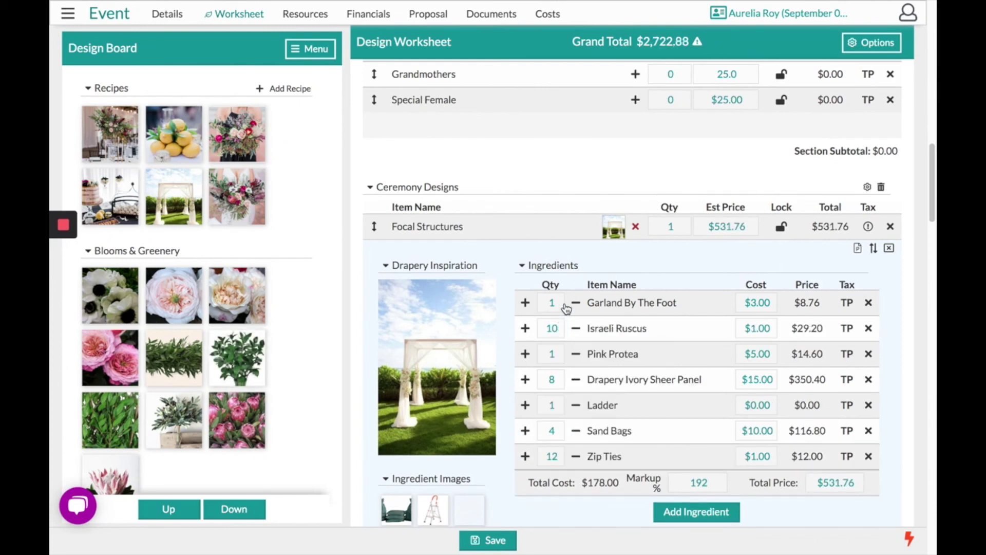
left_click(559, 302)
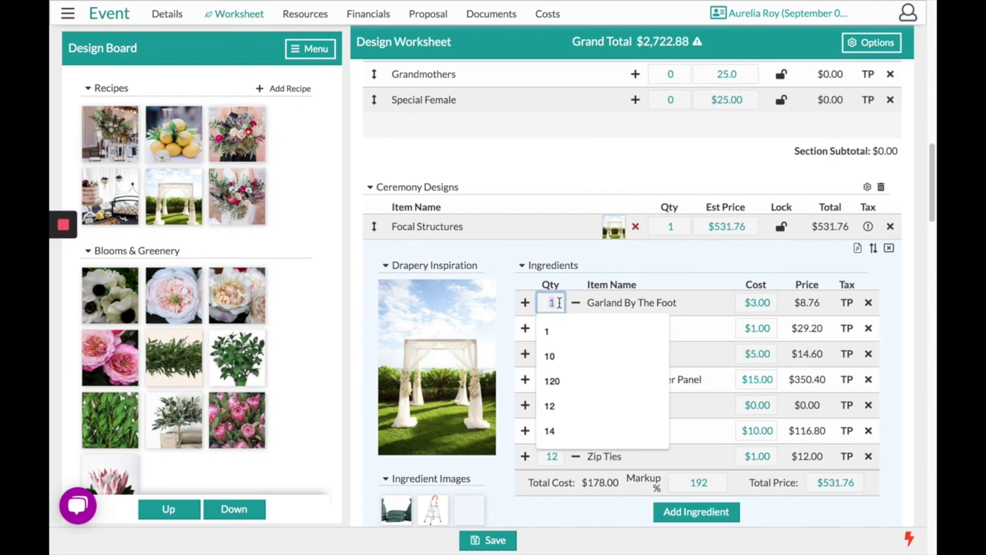
type("2")
left_click(624, 266)
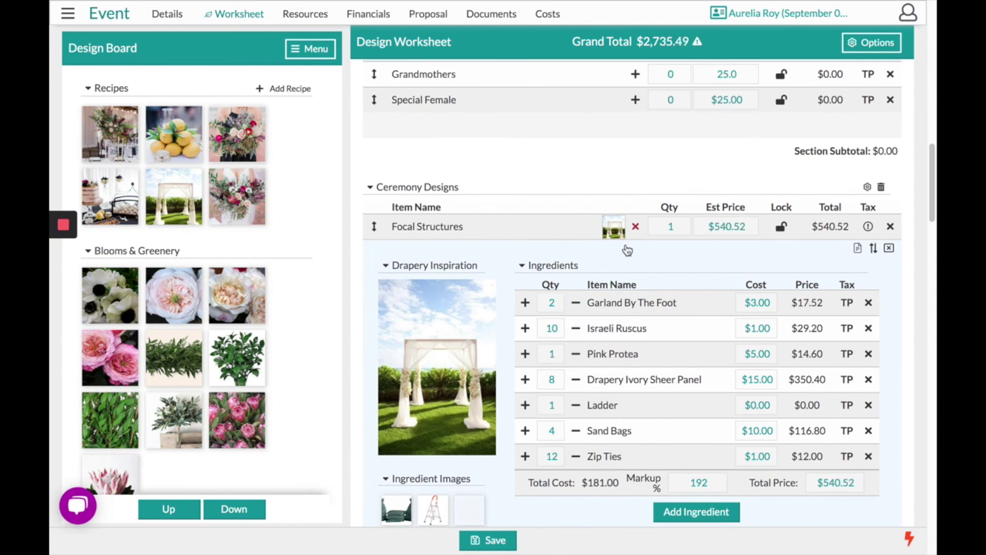
Lock the Focal Structures price at $540.00.
left_click(616, 233)
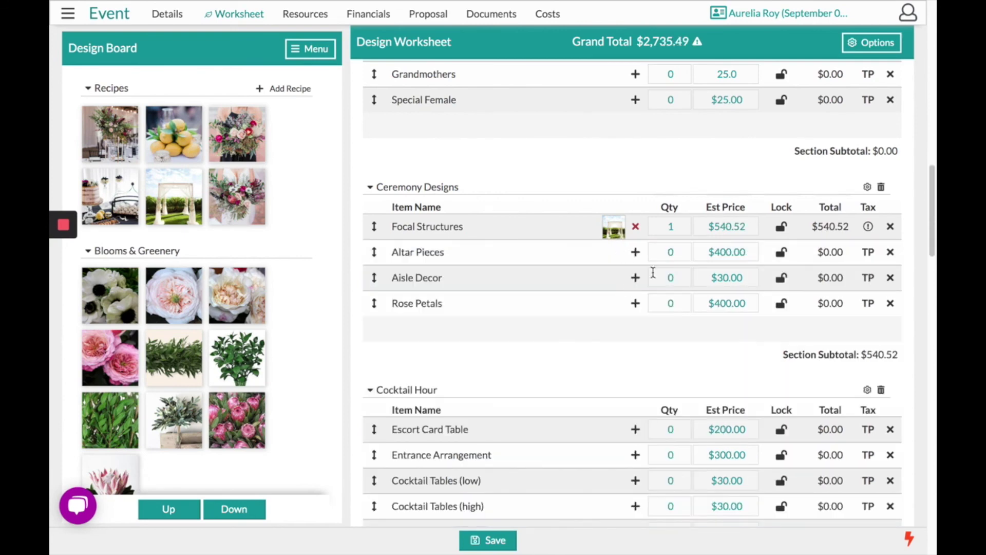
left_click(780, 228)
left_click(731, 227)
type("540")
left_click(665, 187)
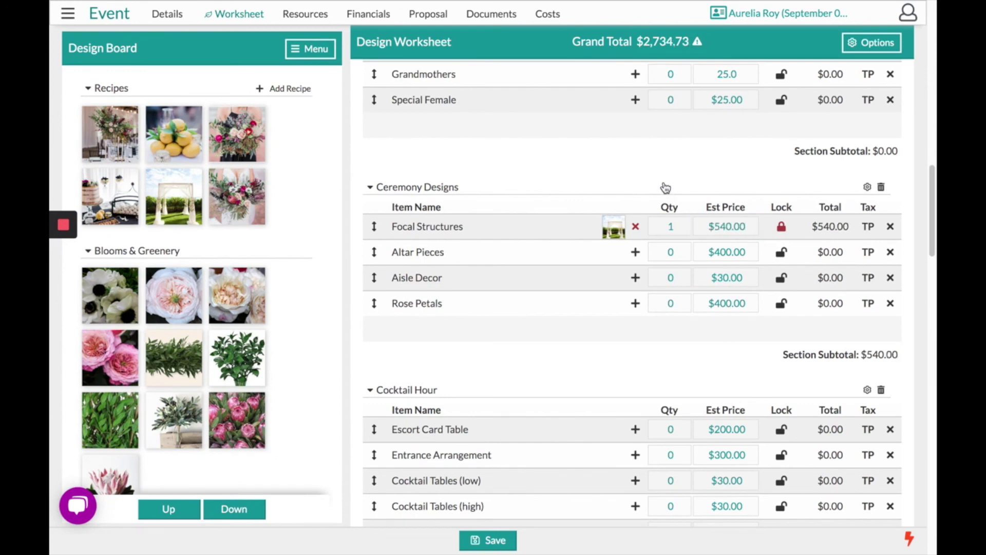
Assign a recipe to Tall Centerpieces with quantity 13.
scroll(588, 245, "down", 7)
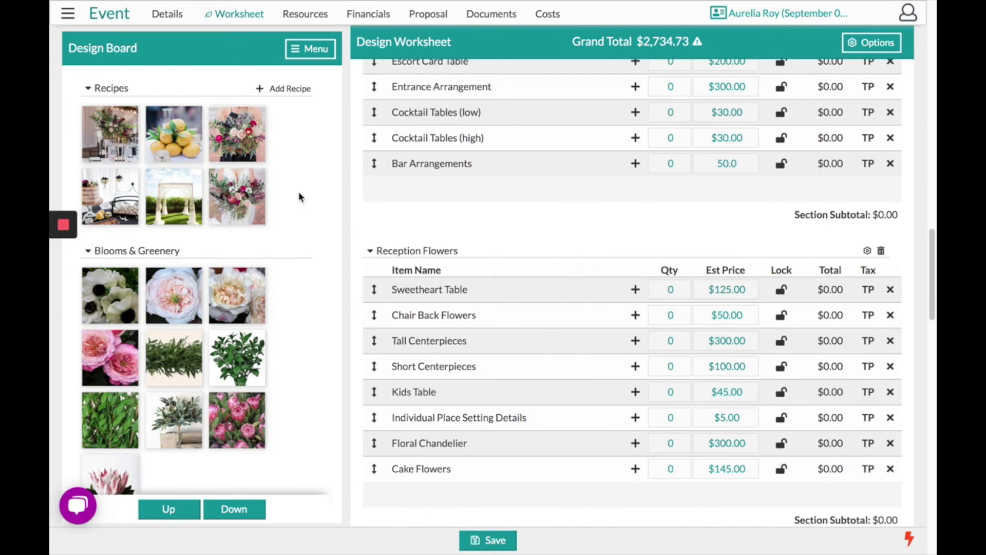
left_click_drag(116, 134, 570, 342)
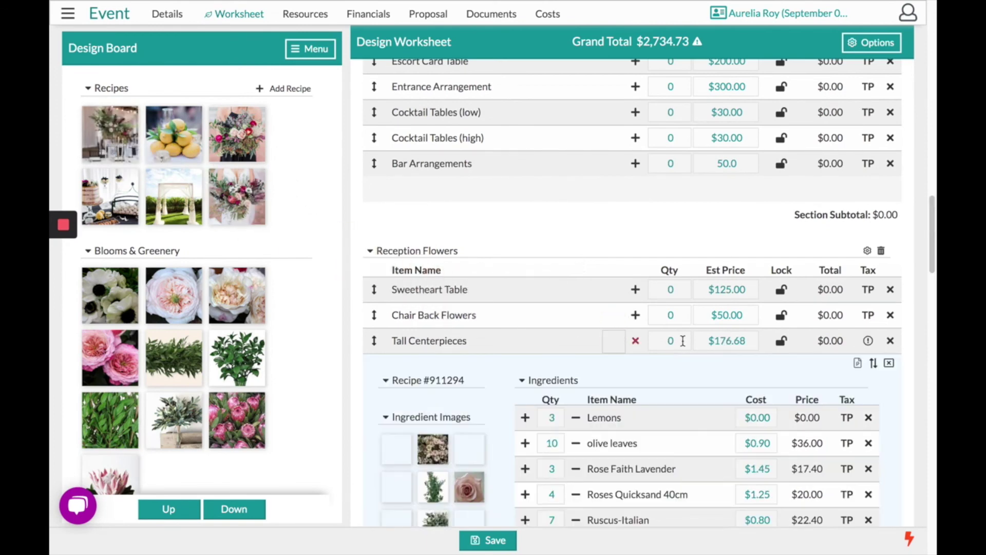
left_click(683, 341)
key("BackSpace")
type("13")
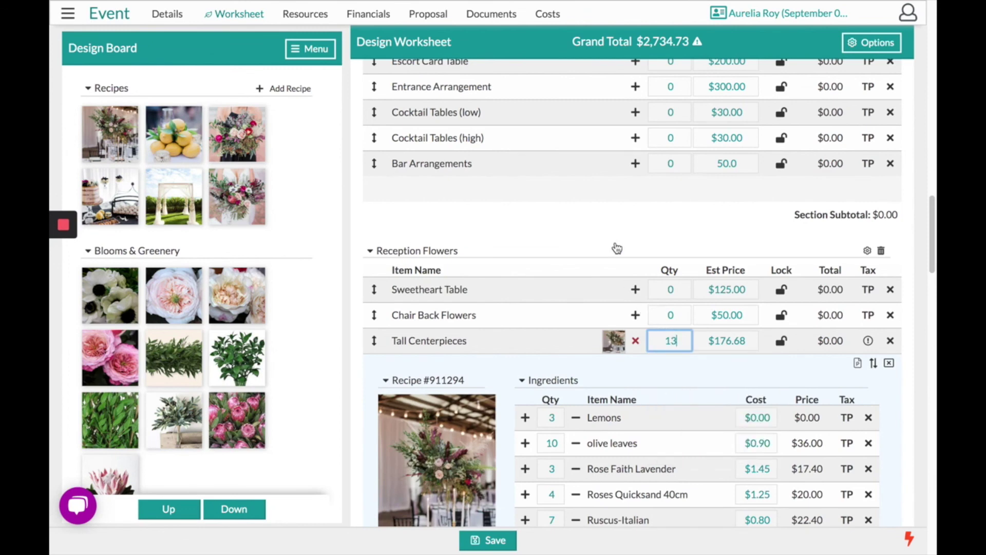
left_click(610, 229)
Bring up the Save As dialog for the design worksheet.
left_click(619, 341)
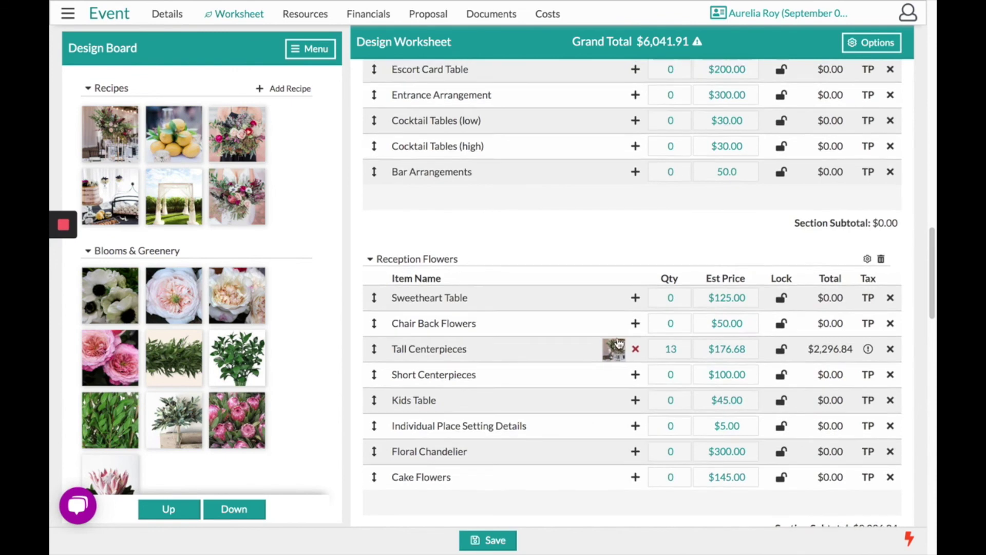
scroll(619, 343, "up", 15)
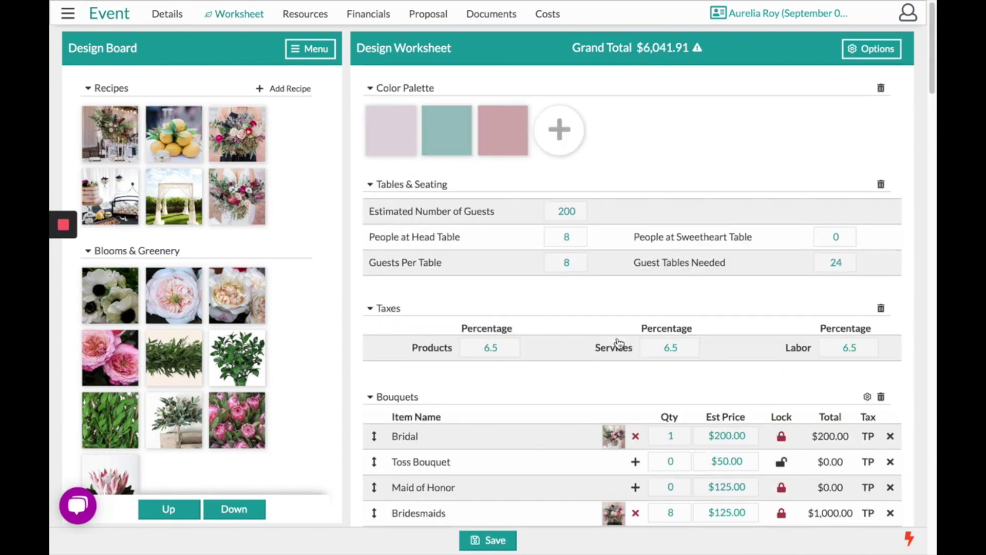
left_click(488, 539)
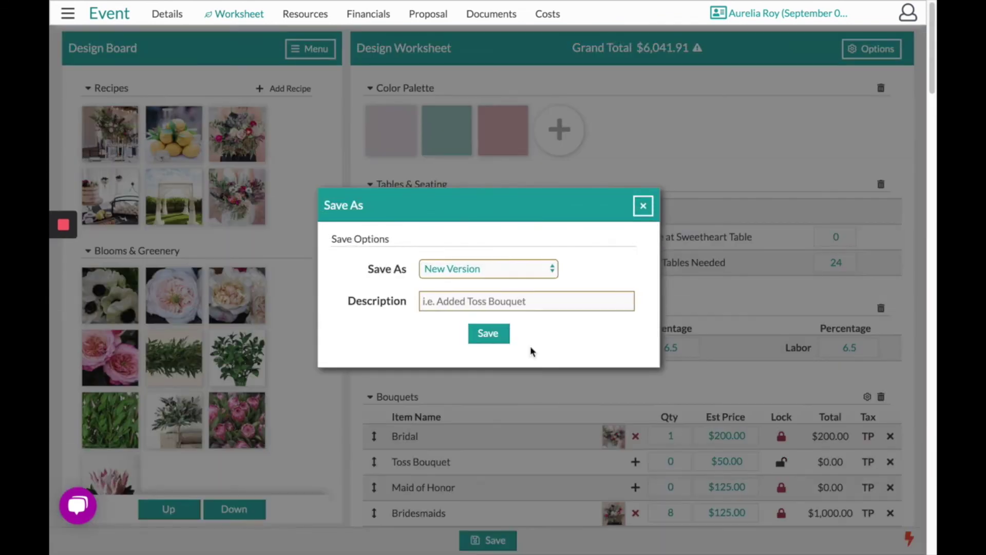
Save the worksheet as a new version described 'first quote'.
left_click(462, 301)
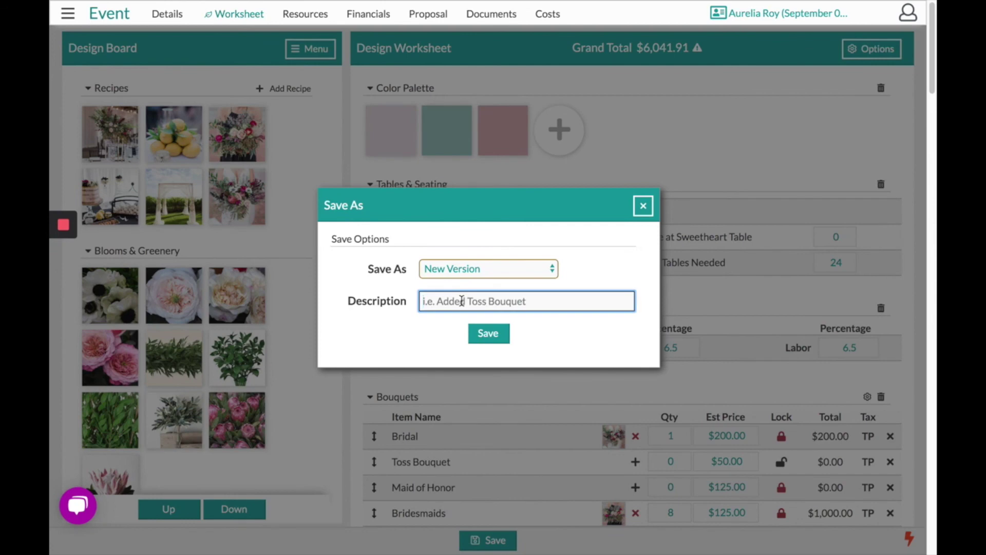
type("first quote")
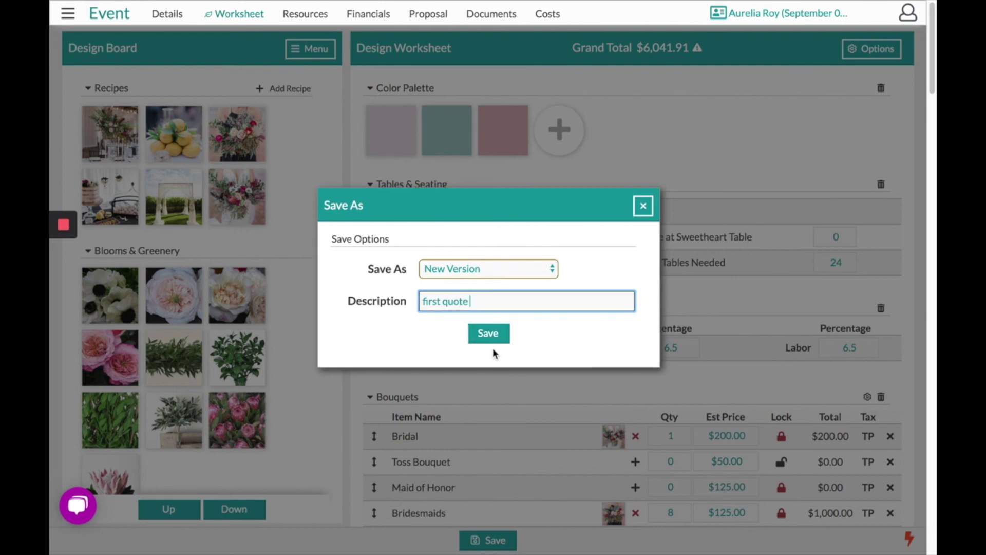
left_click(495, 335)
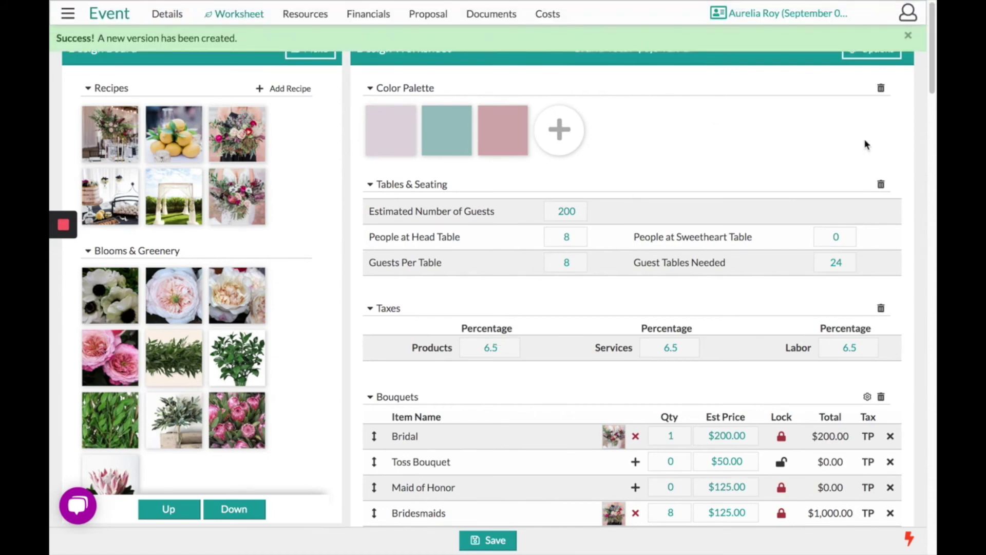
left_click(908, 36)
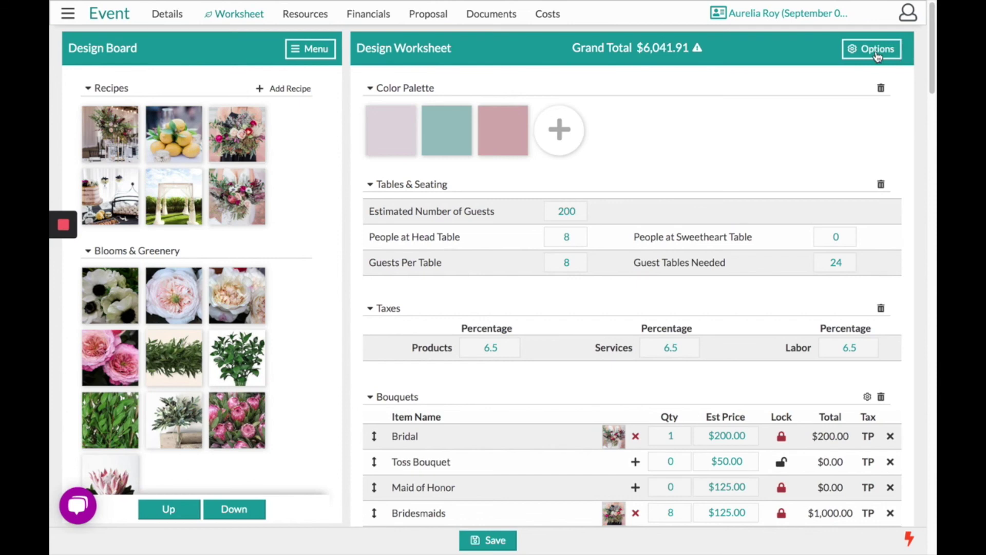
Check the worksheet's saved versions list under Options > Load Version.
left_click(877, 54)
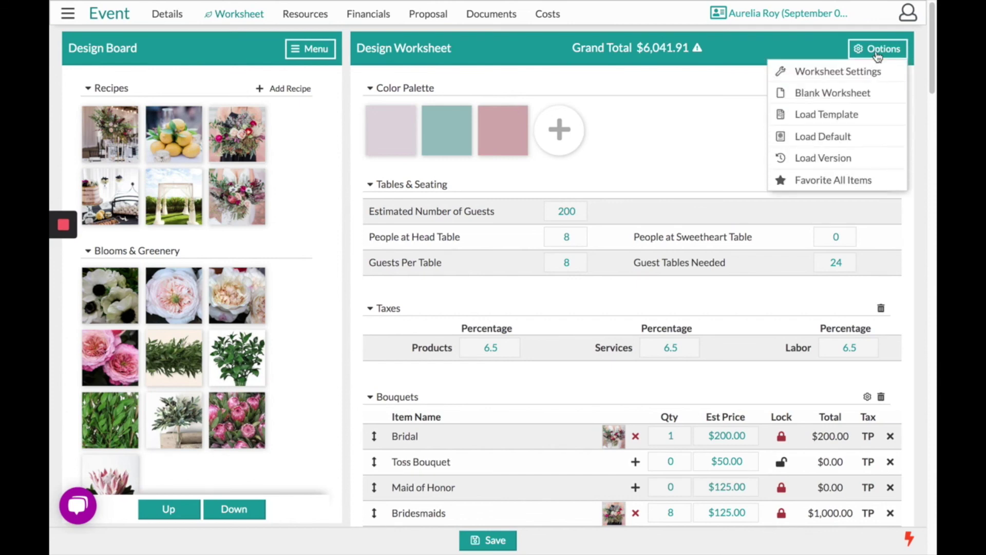
left_click(833, 162)
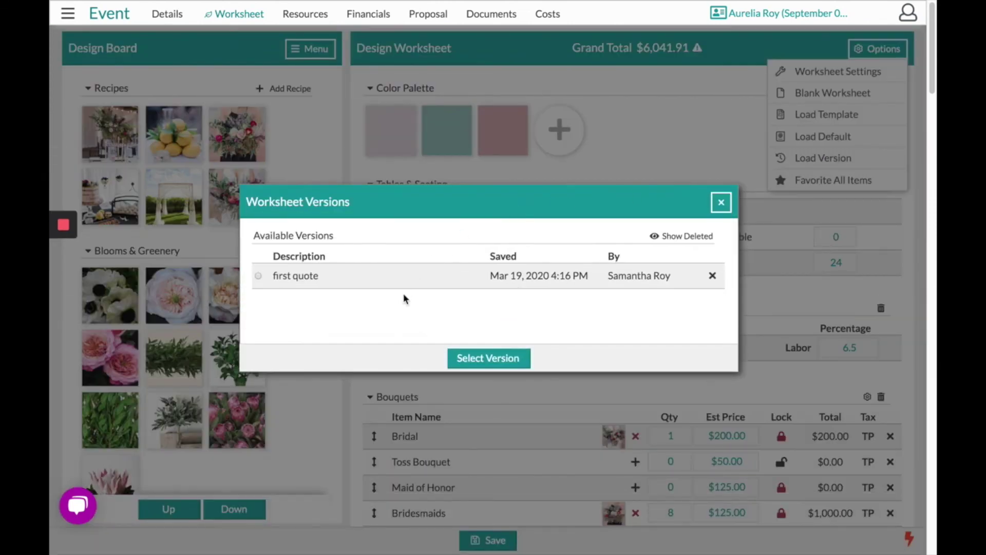
left_click(721, 204)
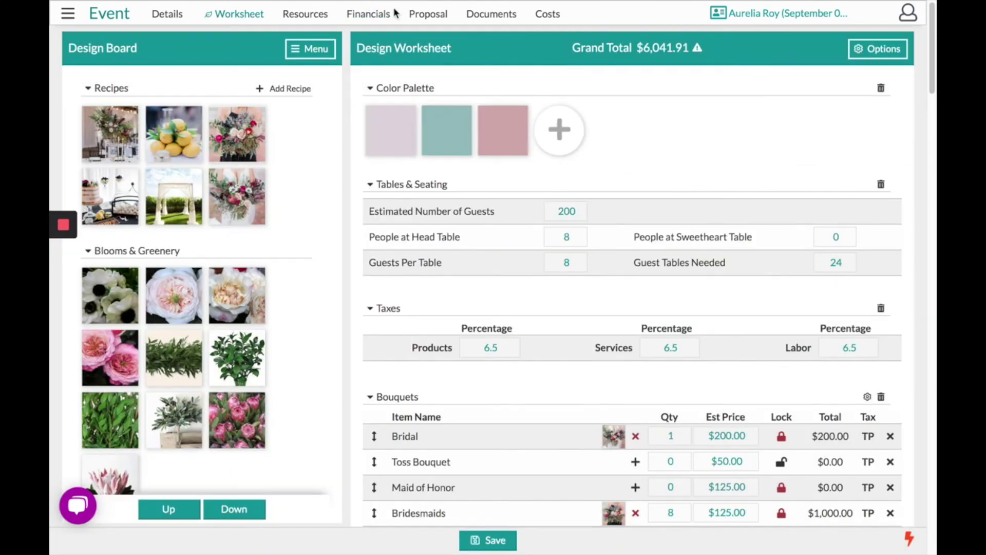
Leave the worksheet for the Proposal editor and scroll down the Blooming cover preview.
left_click(431, 18)
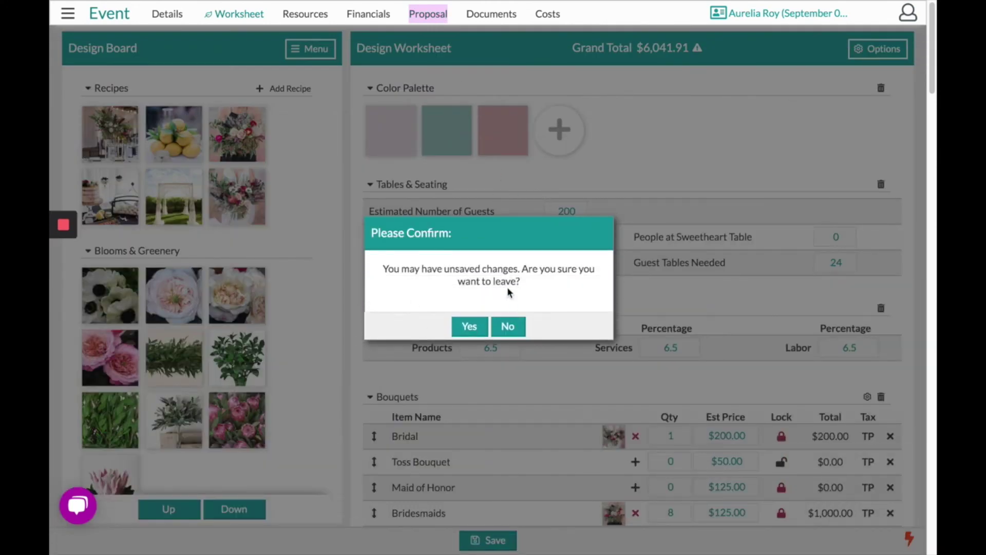
left_click(472, 329)
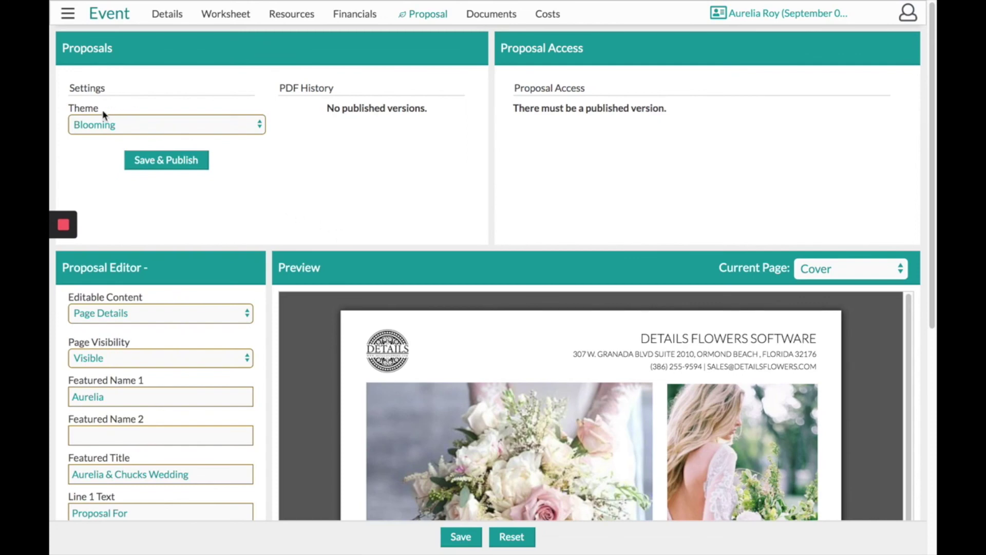
left_click_drag(114, 107, 59, 109)
scroll(281, 185, "down", 5)
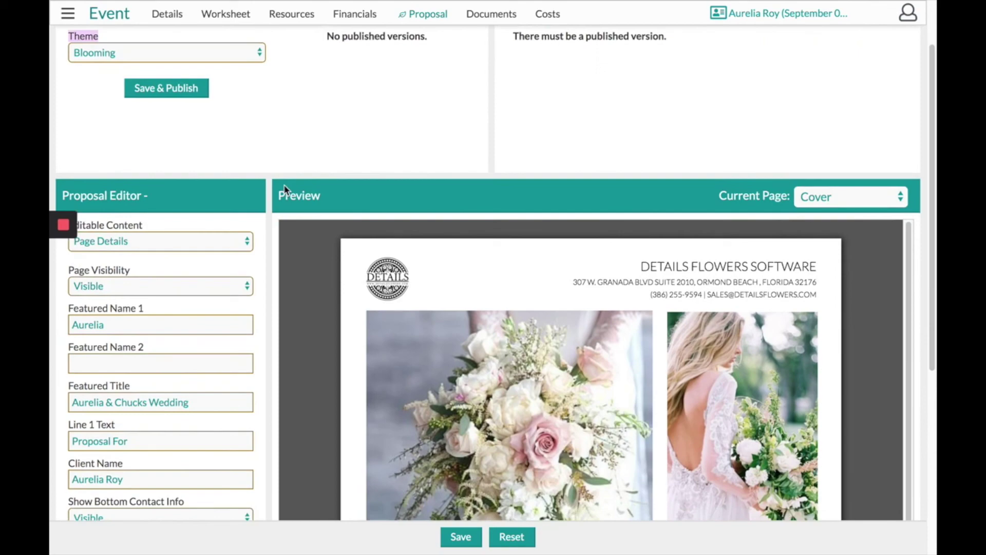
scroll(288, 190, "down", 3)
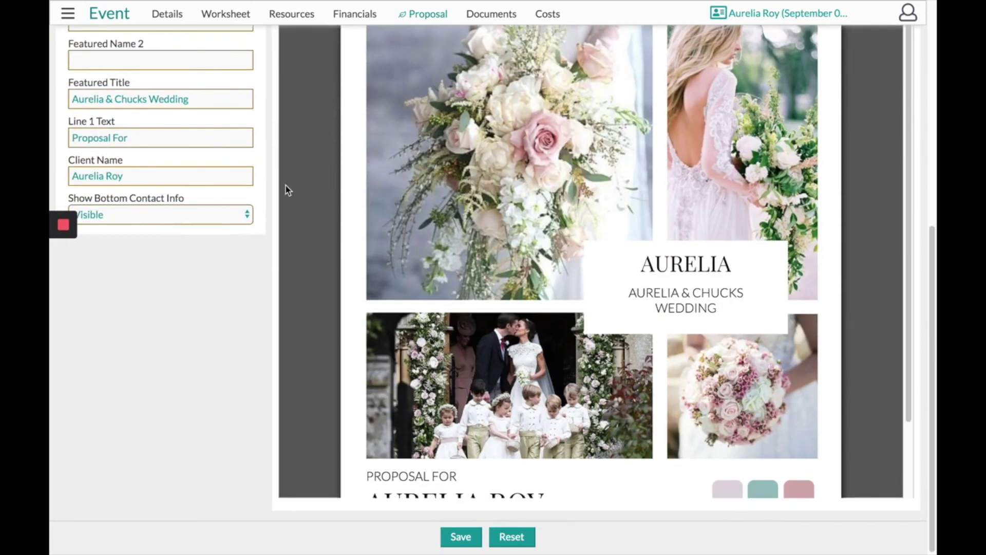
Replace the lower cover photos with a mixed bouquet (left) and garden rose (right).
left_click(491, 357)
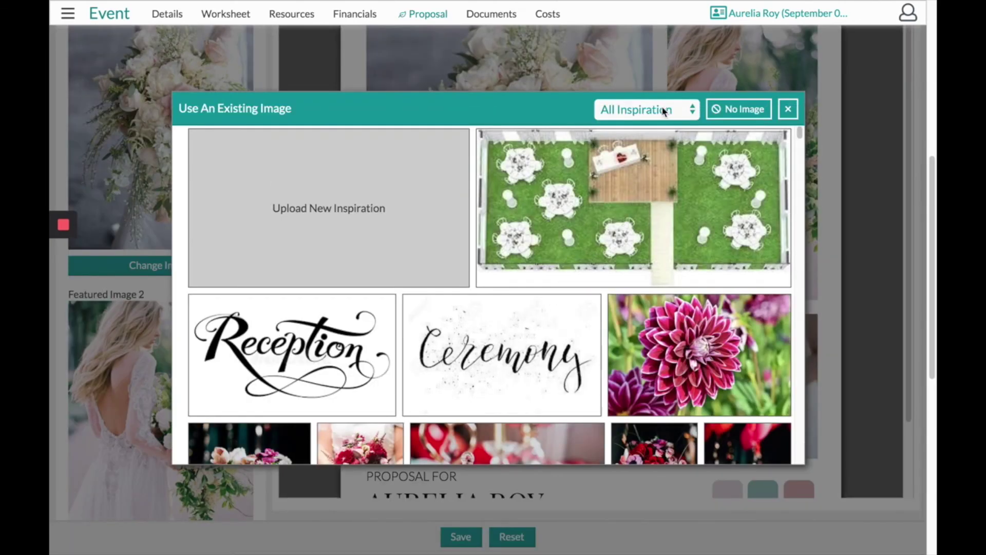
left_click(638, 113)
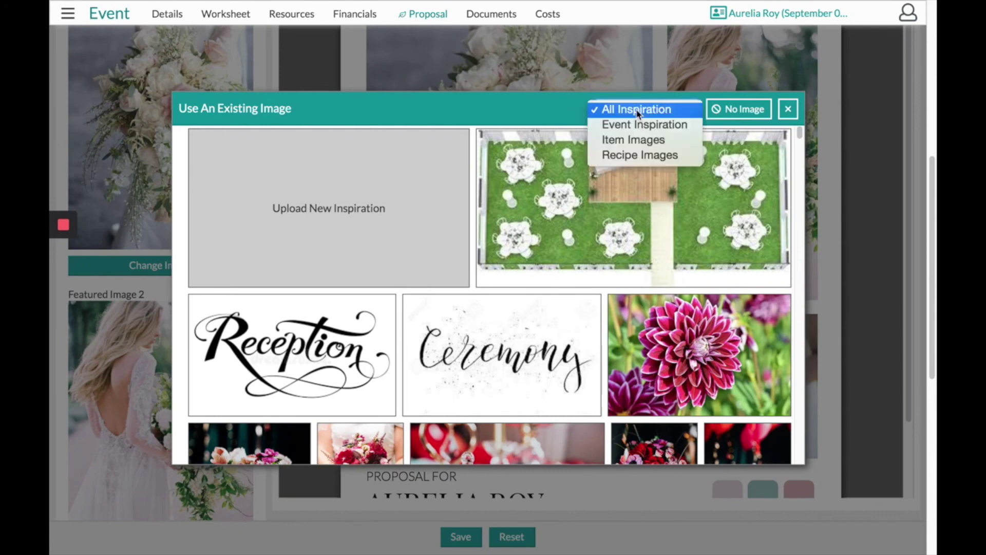
left_click(630, 160)
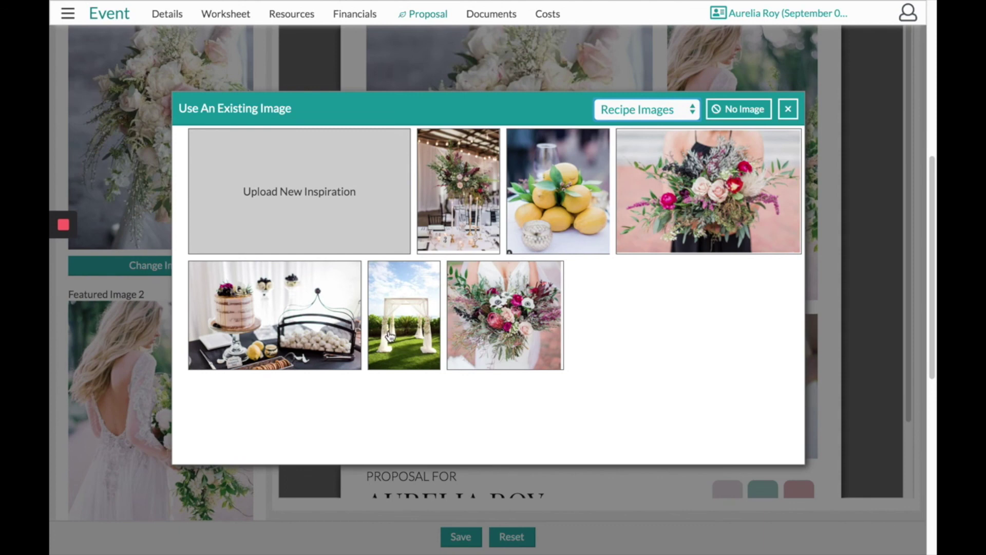
left_click(496, 312)
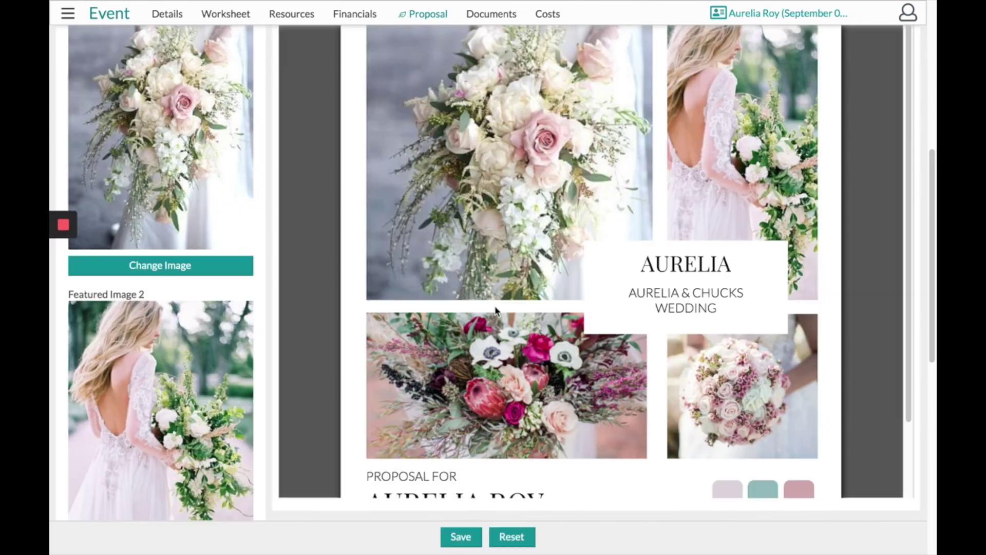
left_click(676, 226)
left_click(646, 107)
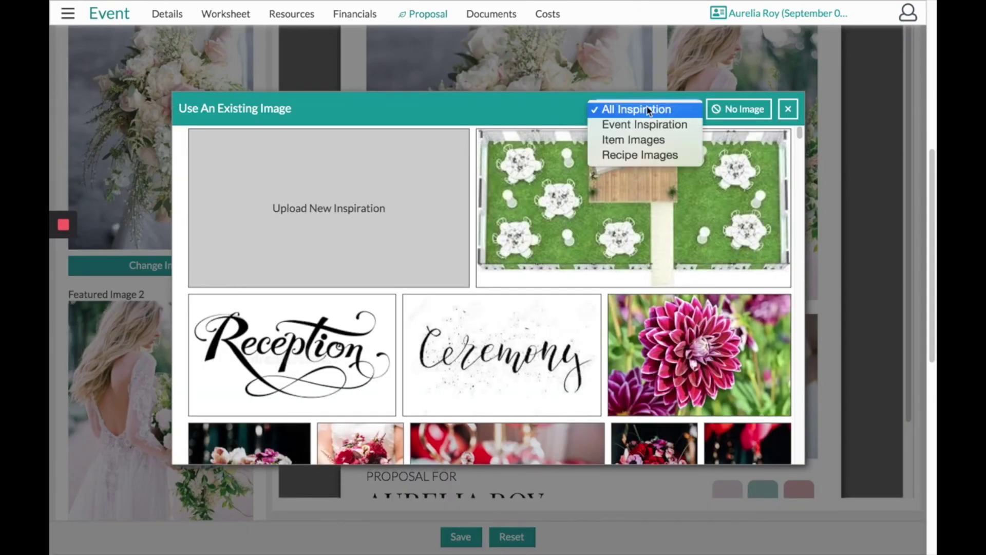
left_click(629, 141)
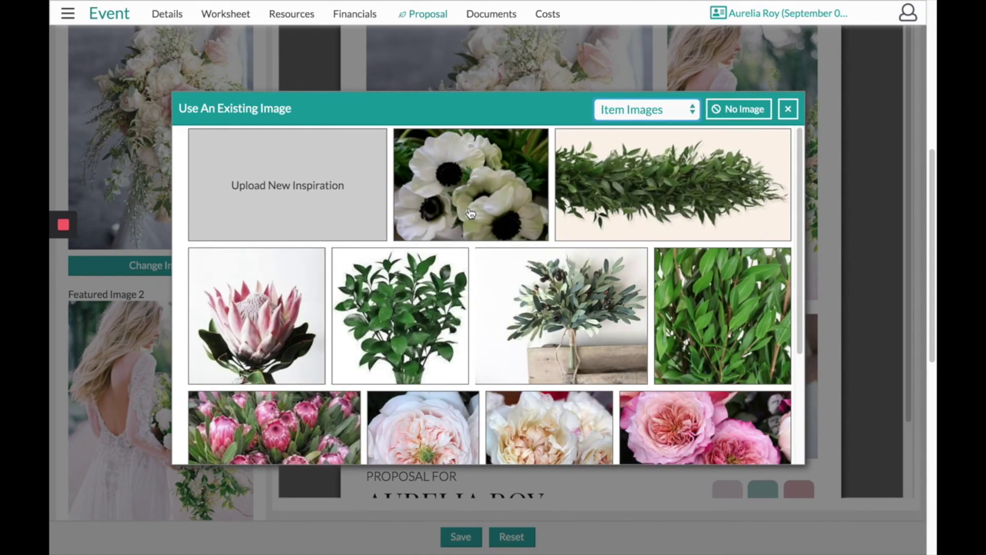
scroll(621, 392, "down", 3)
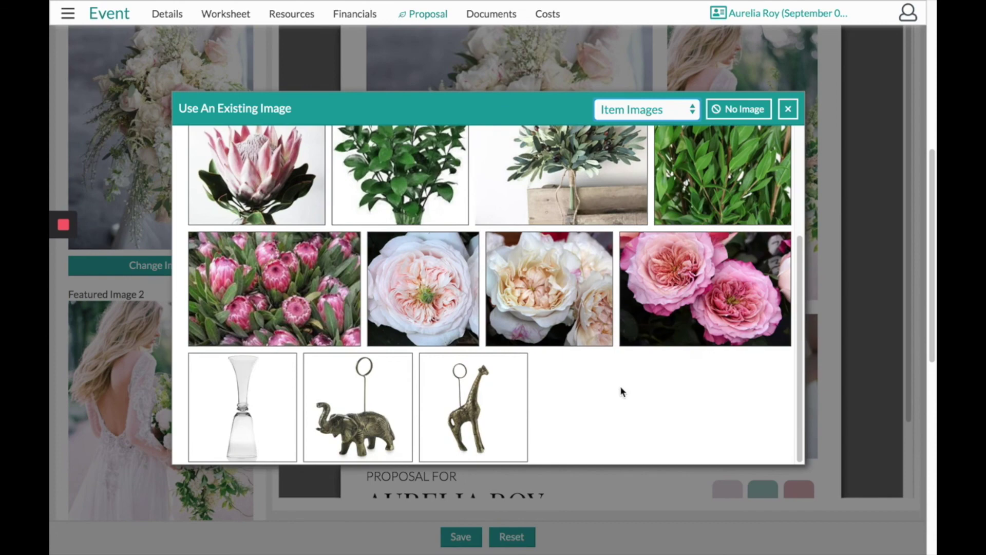
left_click(443, 294)
scroll(775, 170, "up", 1)
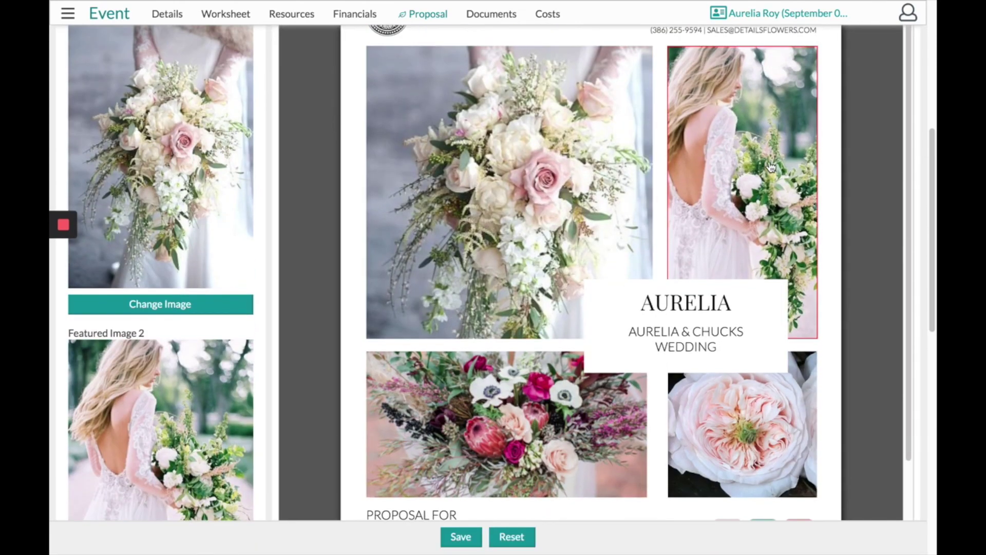
Use a candlelit centerpiece recipe photo top-right and clear the AURELIA name heading.
left_click(661, 79)
left_click(640, 109)
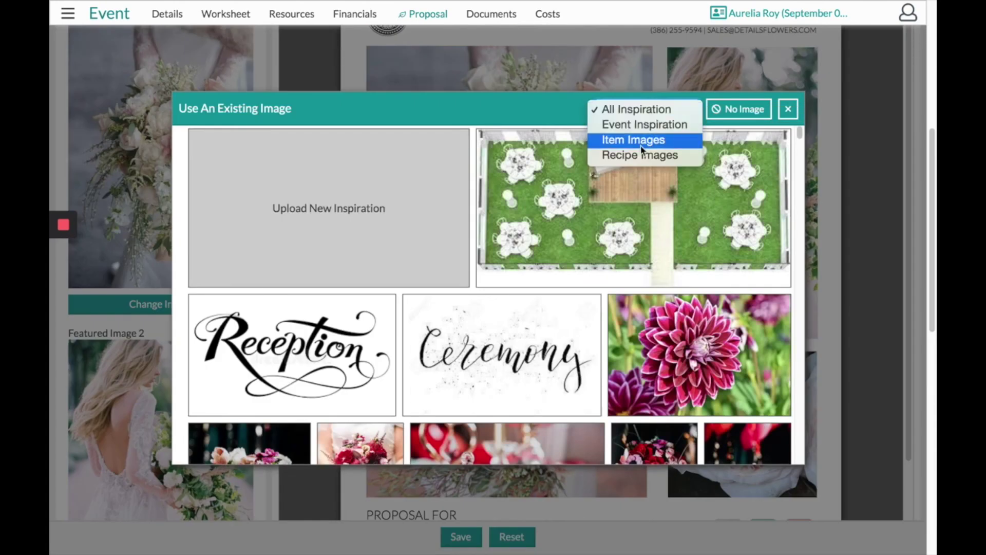
left_click(637, 155)
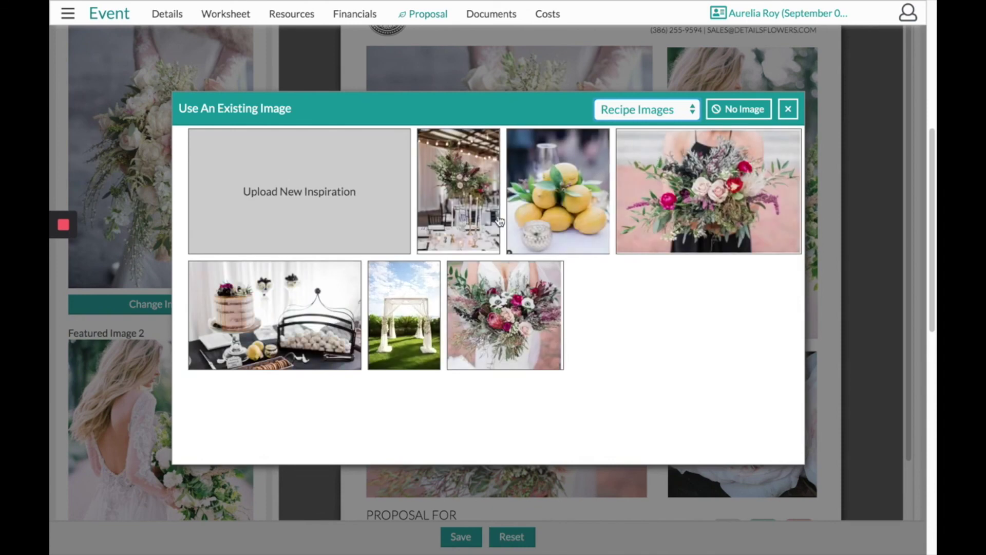
left_click(484, 203)
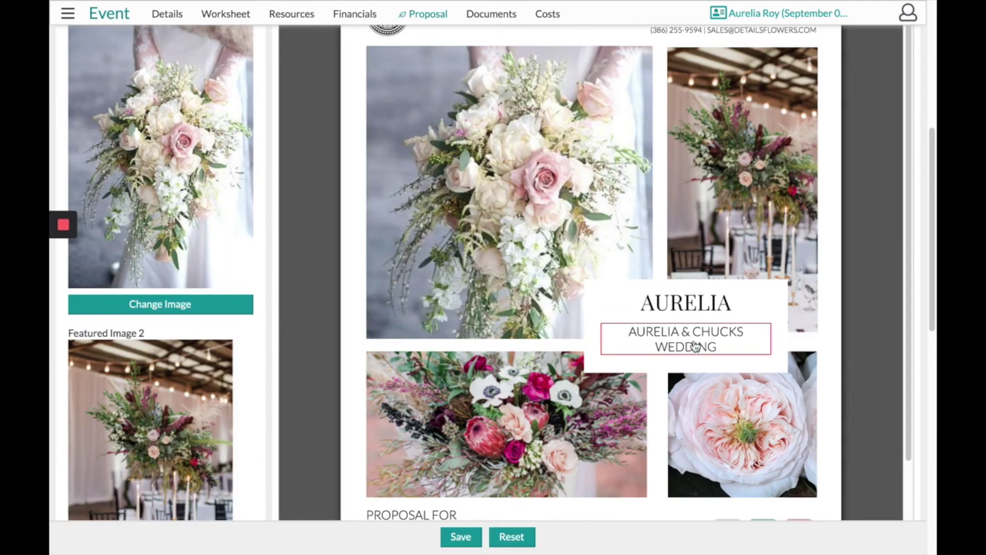
left_click(704, 307)
key("BackSpace")
key("BackSpace")
key("BackSpace")
key("BackSpace")
key("BackSpace")
key("BackSpace")
key("BackSpace")
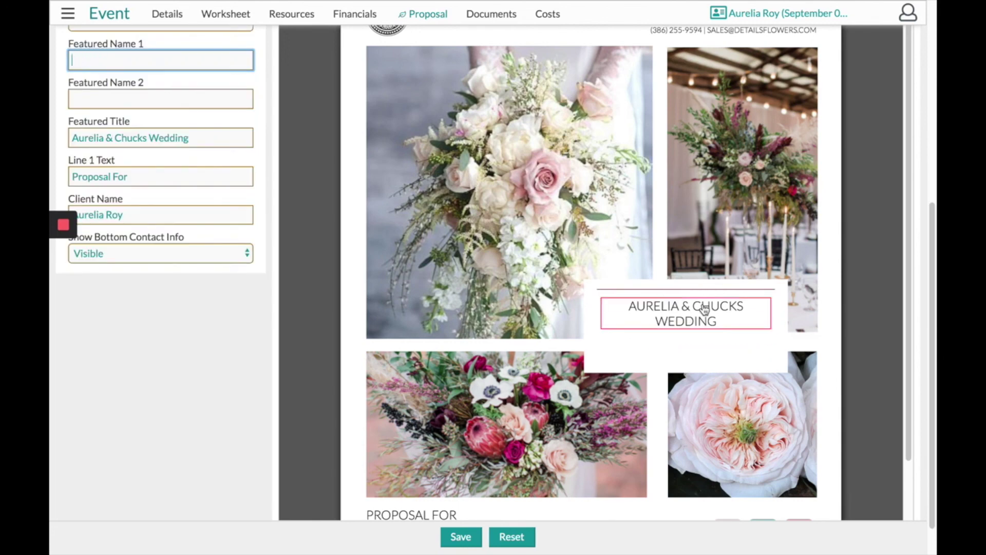
Save the cover page changes and switch the preview to the Concept page.
left_click(466, 537)
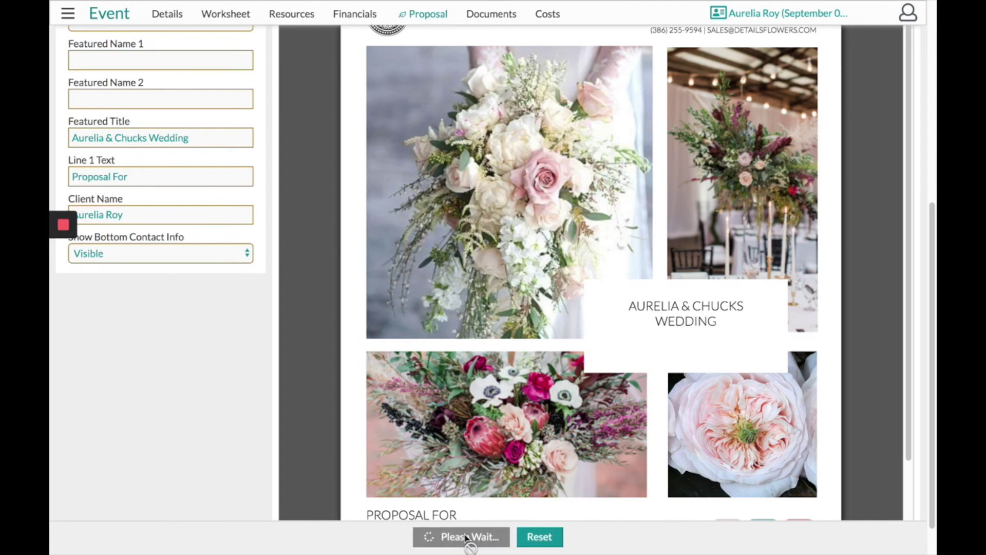
scroll(876, 208, "up", 3)
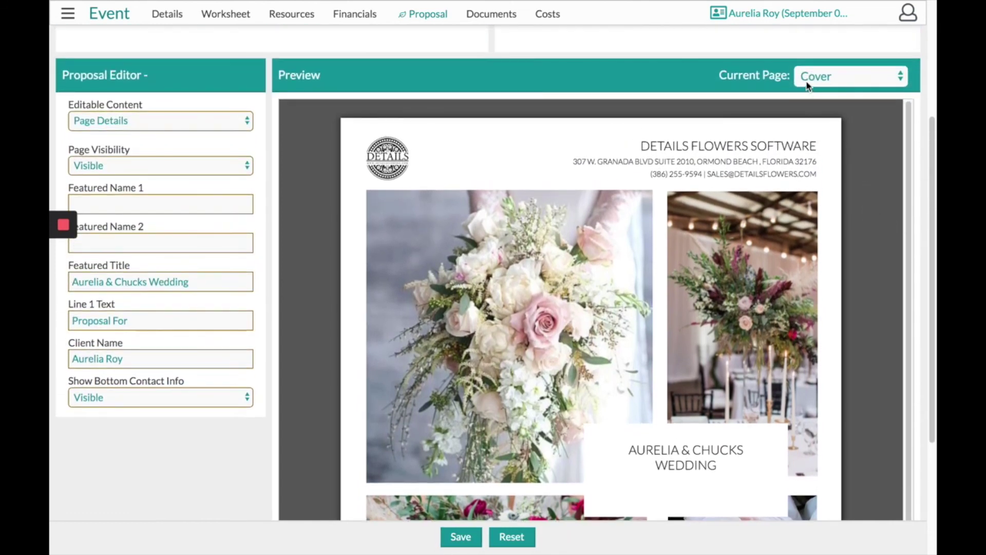
left_click(842, 77)
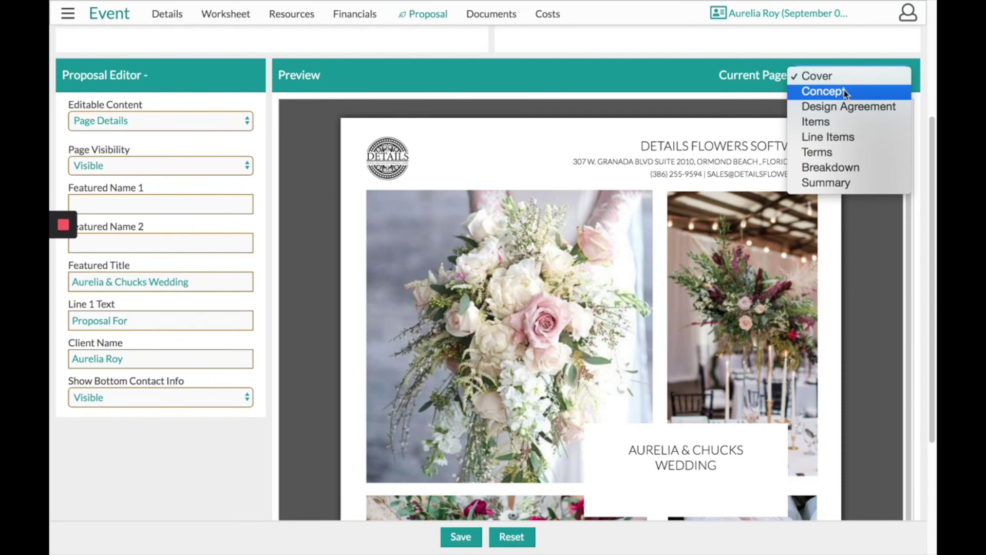
left_click(844, 93)
Load the Concept page's Floral Inspiration images into the editor.
scroll(832, 211, "down", 2)
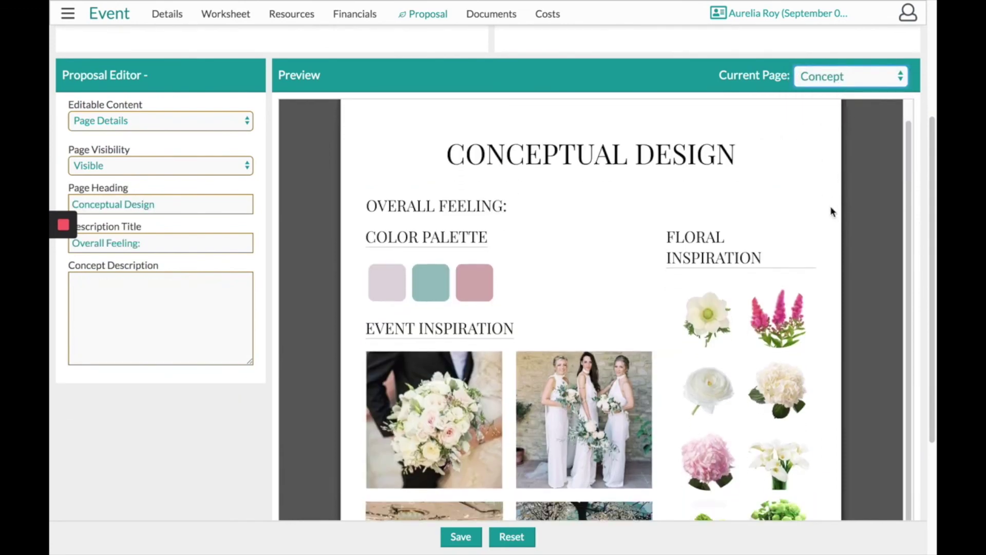
scroll(776, 204, "up", 2)
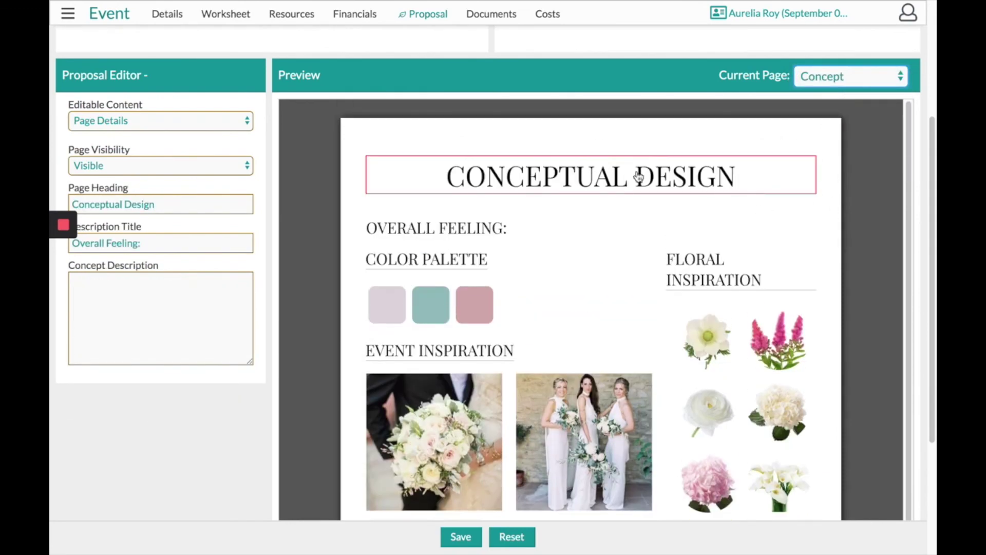
left_click(572, 175)
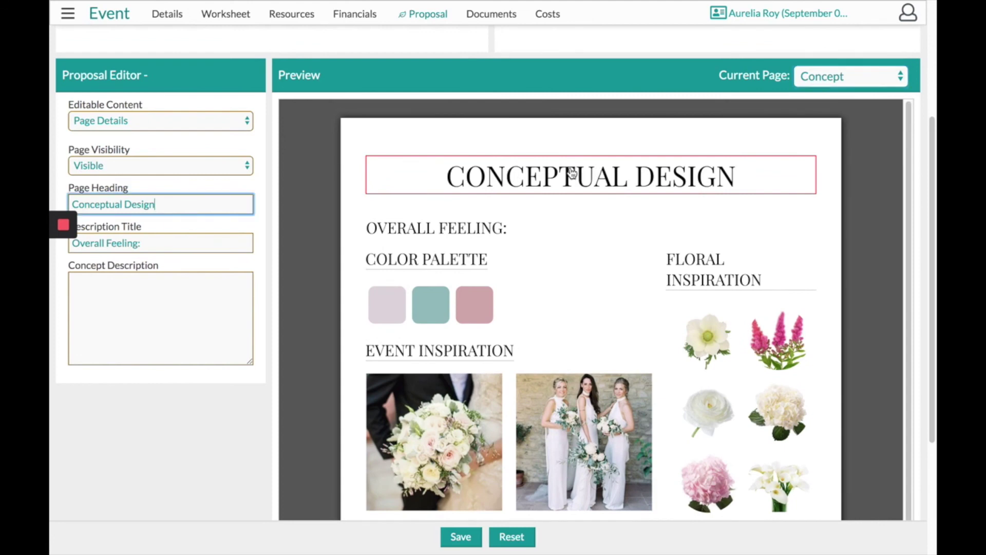
scroll(619, 261, "down", 2)
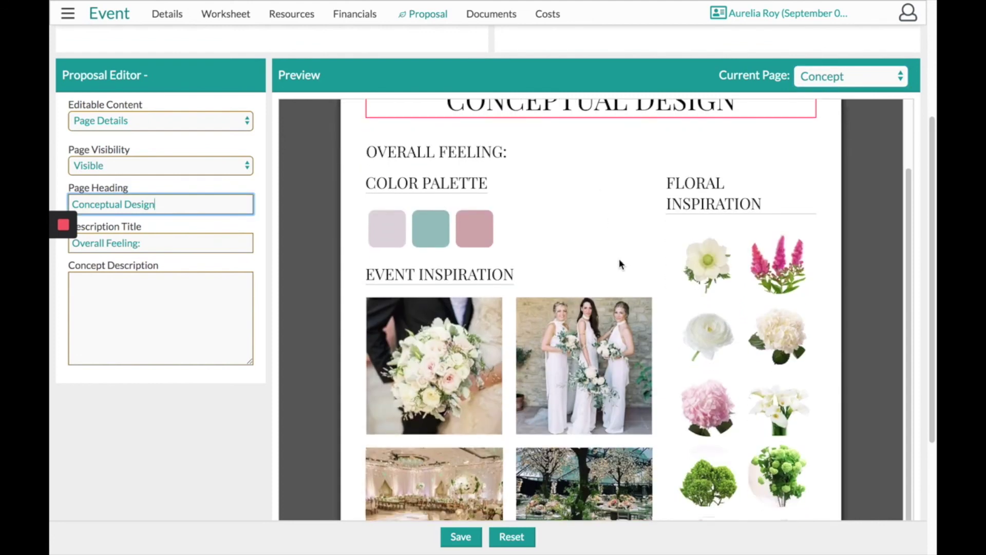
left_click(711, 271)
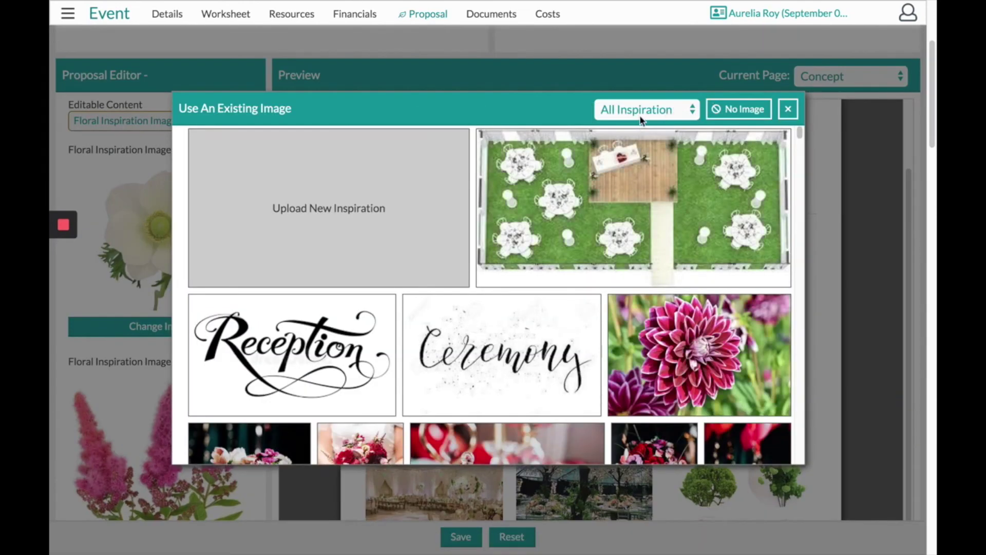
Set floral images 1 and 2 to the anemone and cream garden rose item photos.
left_click(641, 120)
left_click(642, 139)
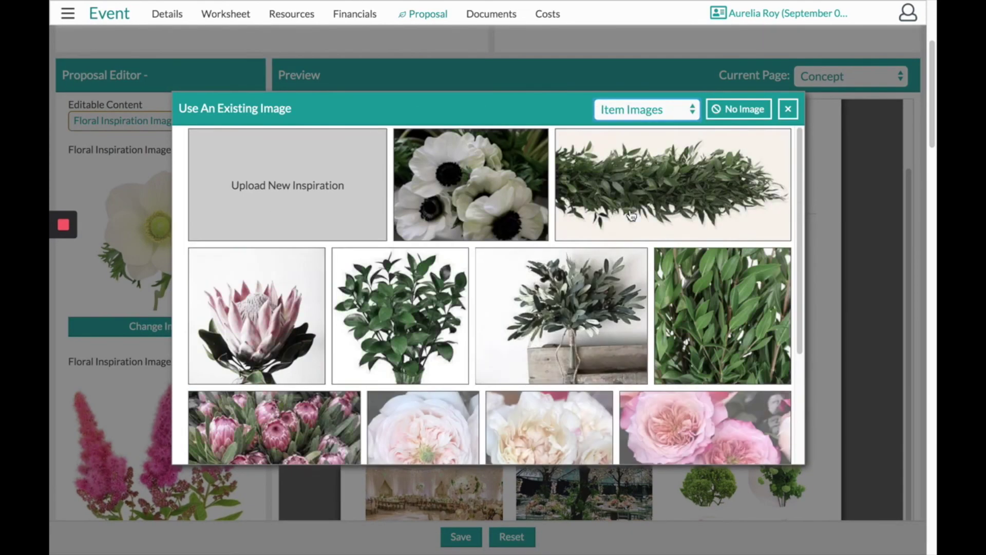
left_click(494, 200)
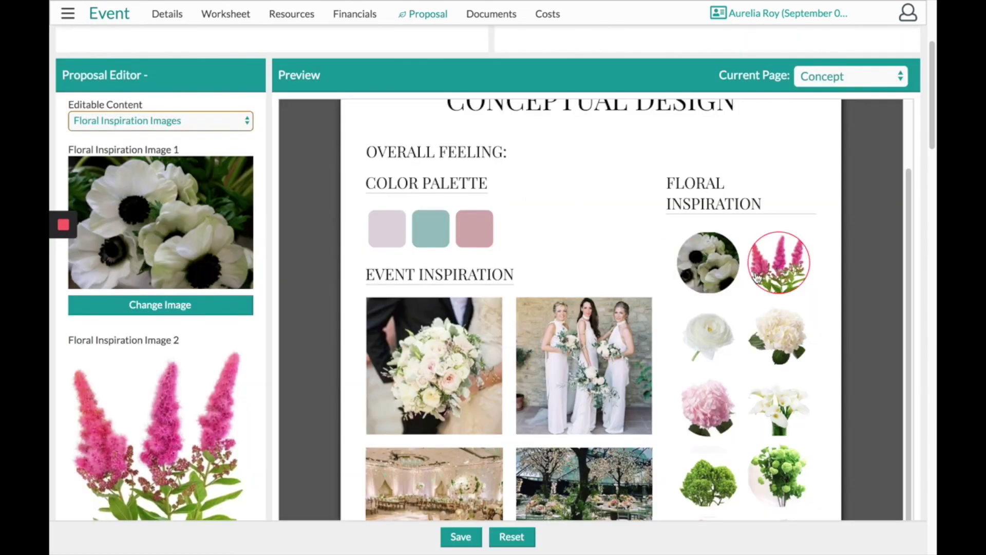
left_click(670, 128)
left_click(649, 119)
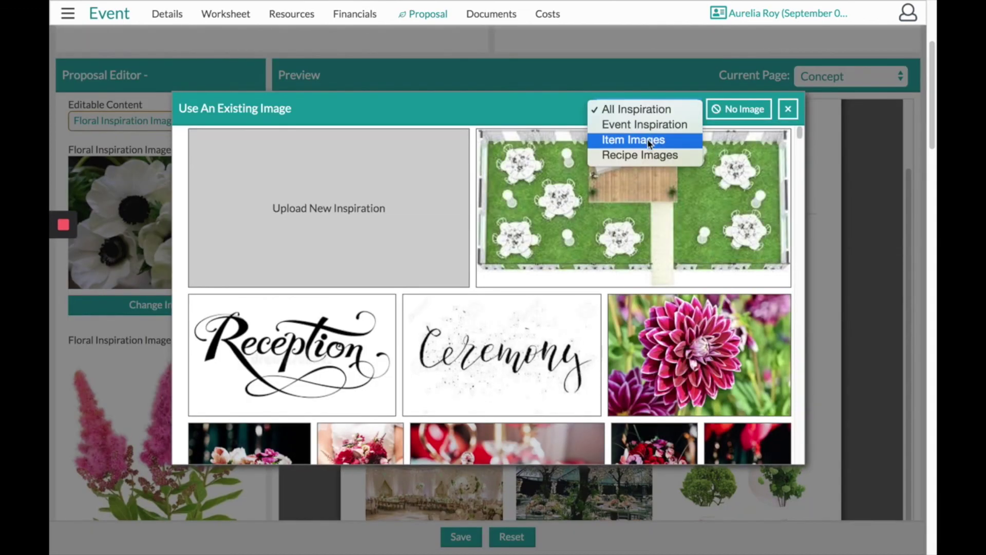
left_click(642, 139)
scroll(644, 296, "down", 3)
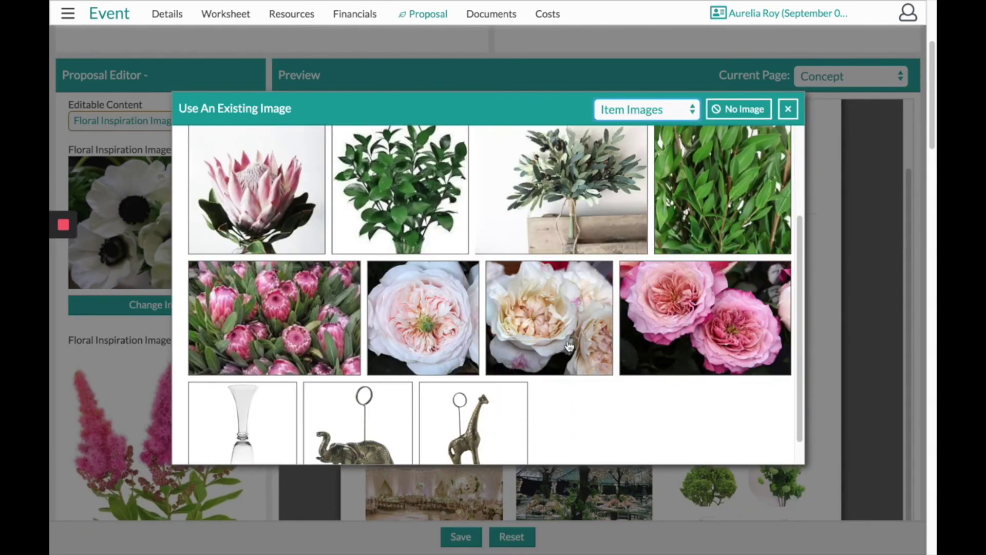
left_click(788, 109)
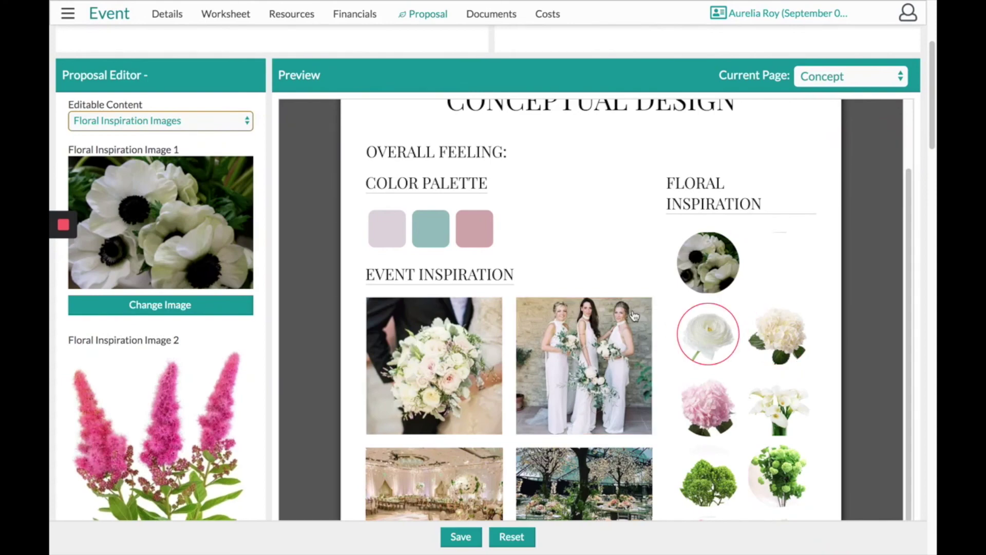
Set the third floral image to the pink protea item photo.
left_click(570, 287)
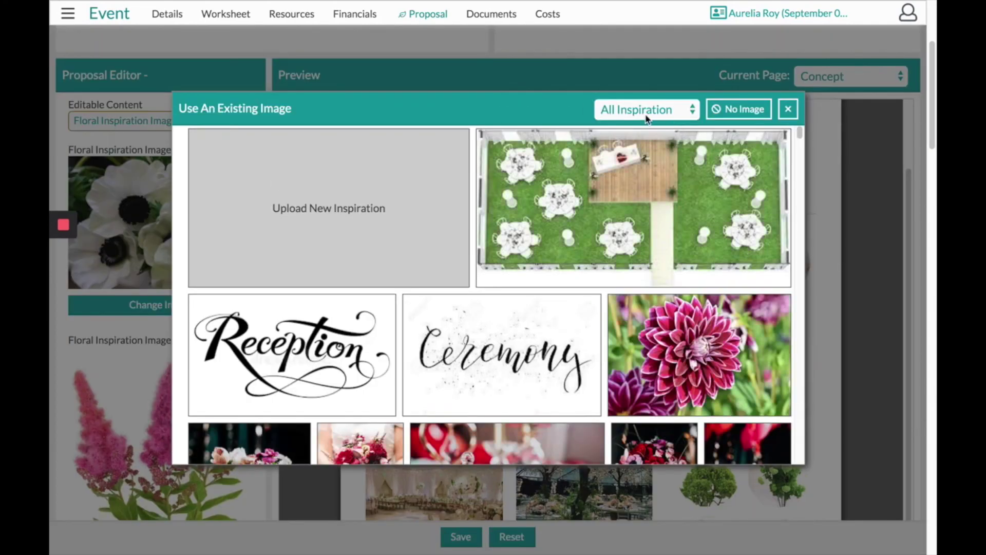
left_click(650, 117)
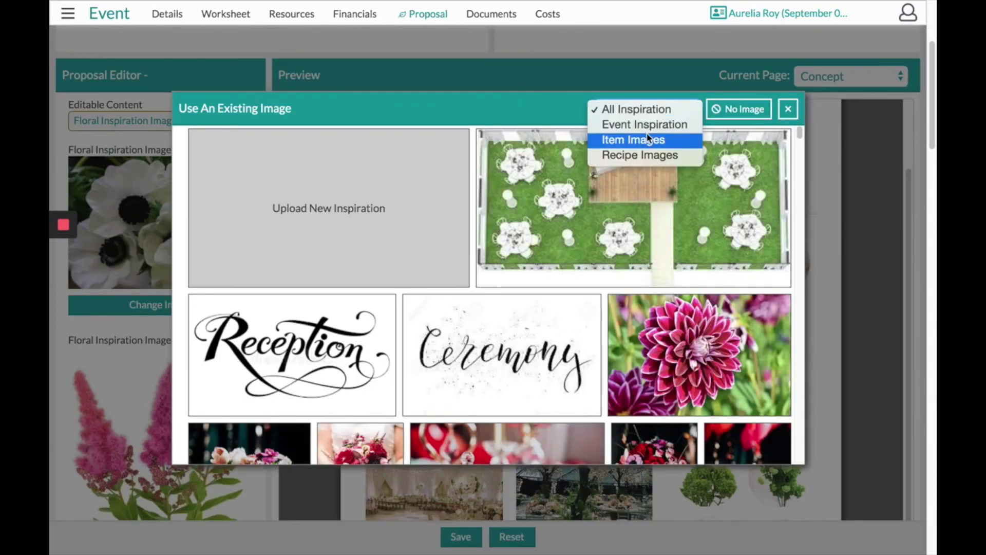
left_click(647, 141)
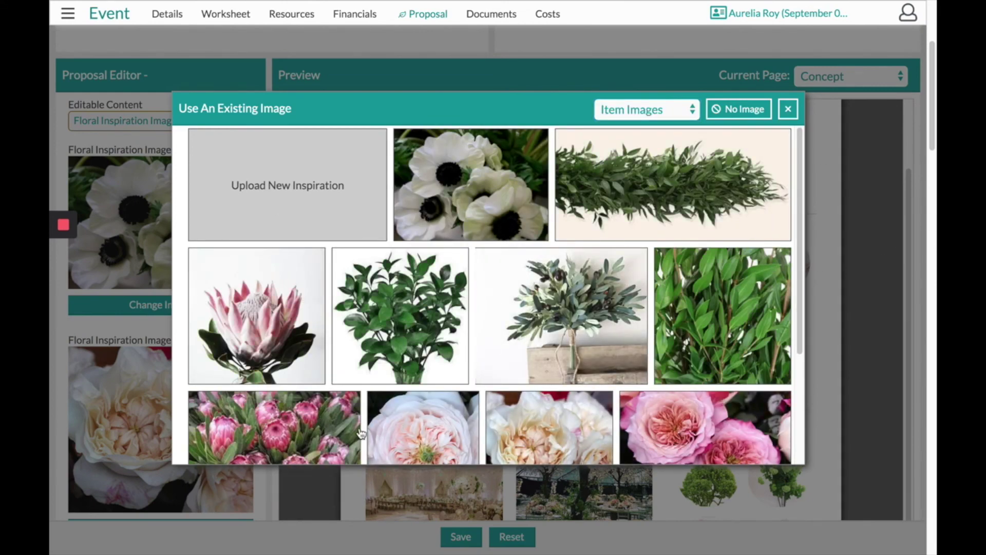
left_click(290, 439)
Leave the remaining floral circles unchanged and return to the Editable Content list.
scroll(736, 470, "down", 4)
left_click(718, 361)
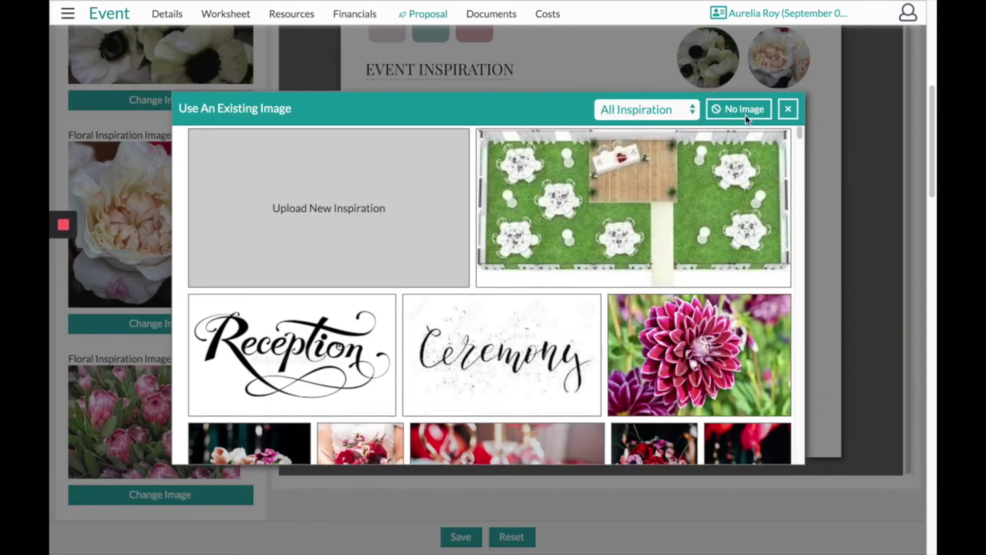
left_click(745, 114)
left_click(775, 339)
left_click(749, 109)
scroll(215, 179, "up", 5)
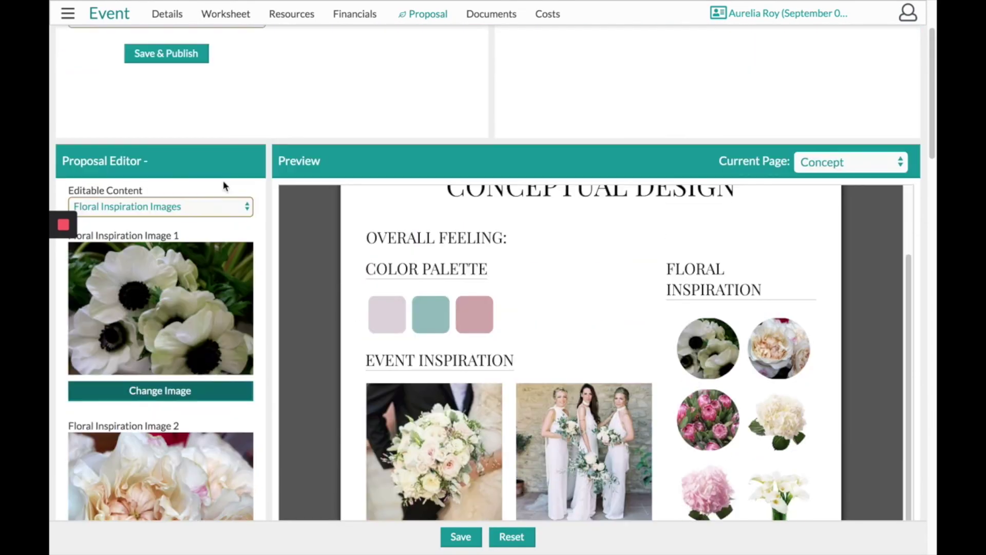
left_click(146, 207)
Return to Page Details and set the Concept page visibility to Hidden.
left_click(131, 181)
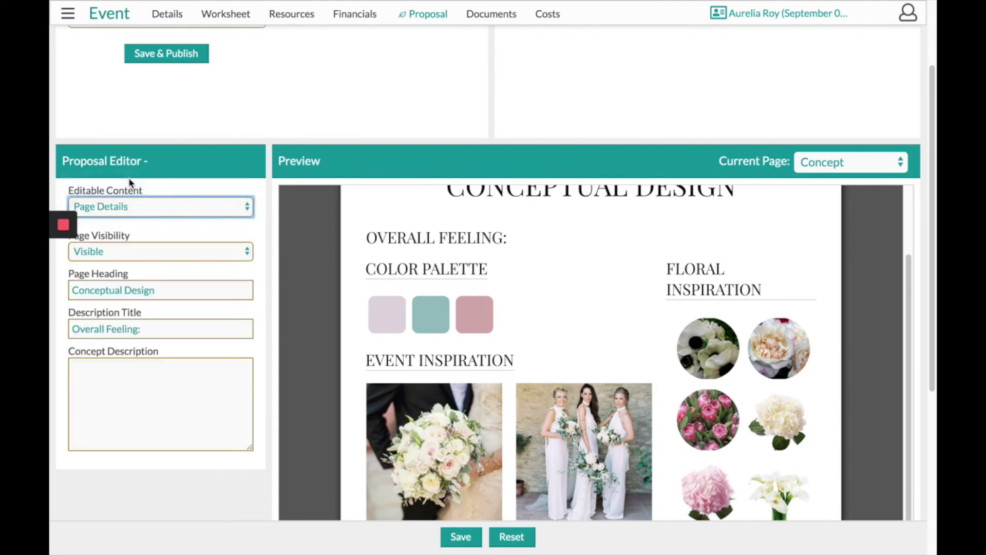
left_click(140, 252)
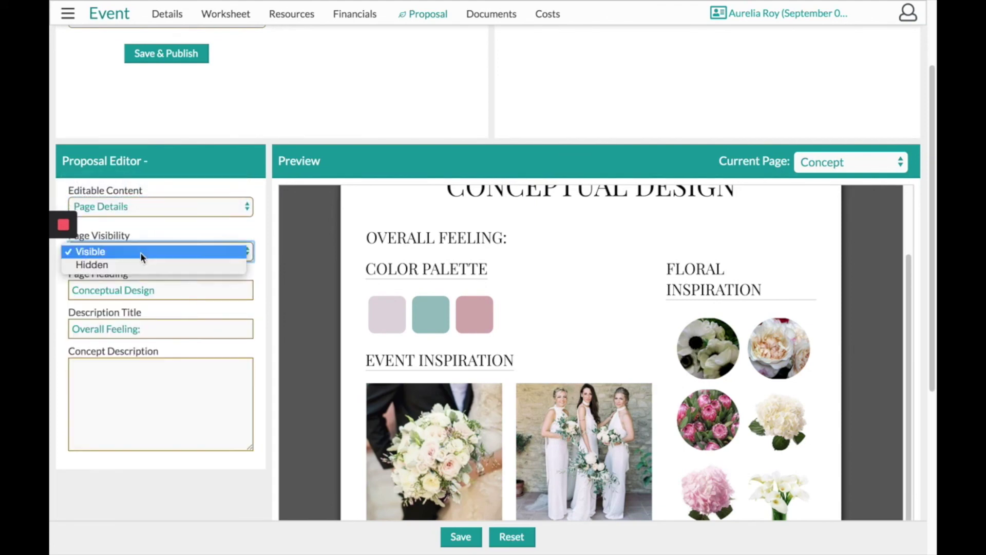
left_click(359, 303)
key("Down")
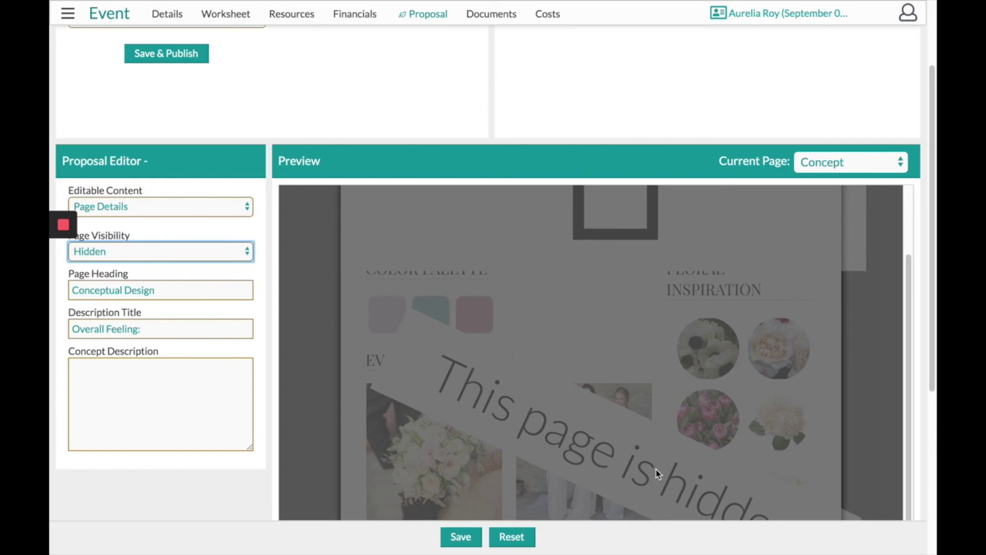
Restore the Concept page to Visible and switch to the Design Agreement page.
left_click(164, 255)
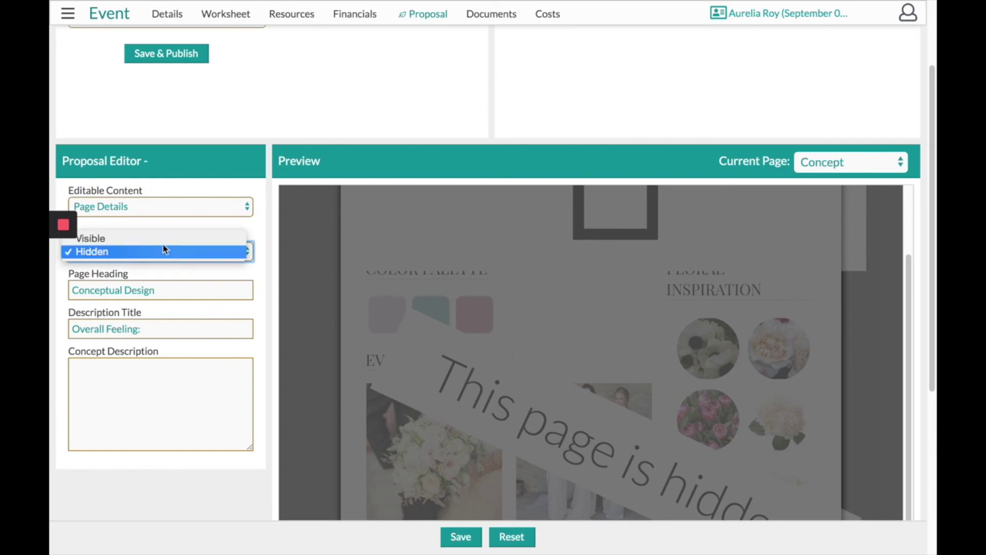
left_click(165, 240)
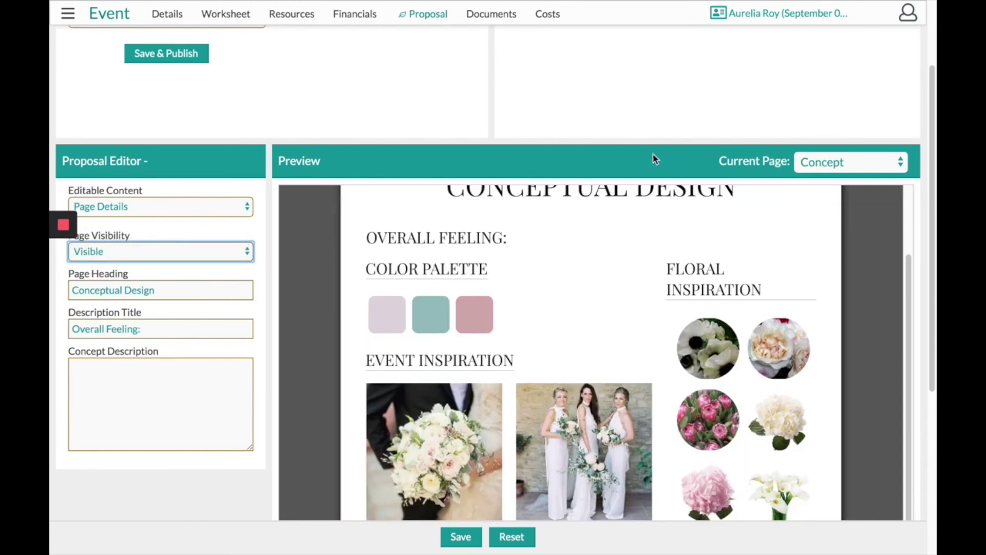
left_click(879, 171)
left_click(863, 180)
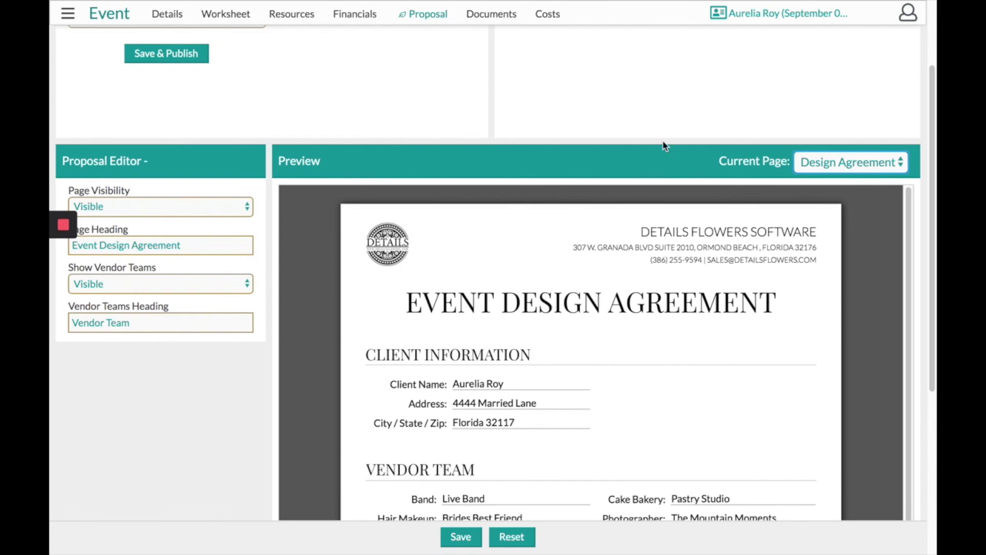
Shorten the Design Agreement's 'Vendor Team' heading to 'Vendor', then move to the Items page.
scroll(662, 144, "down", 1)
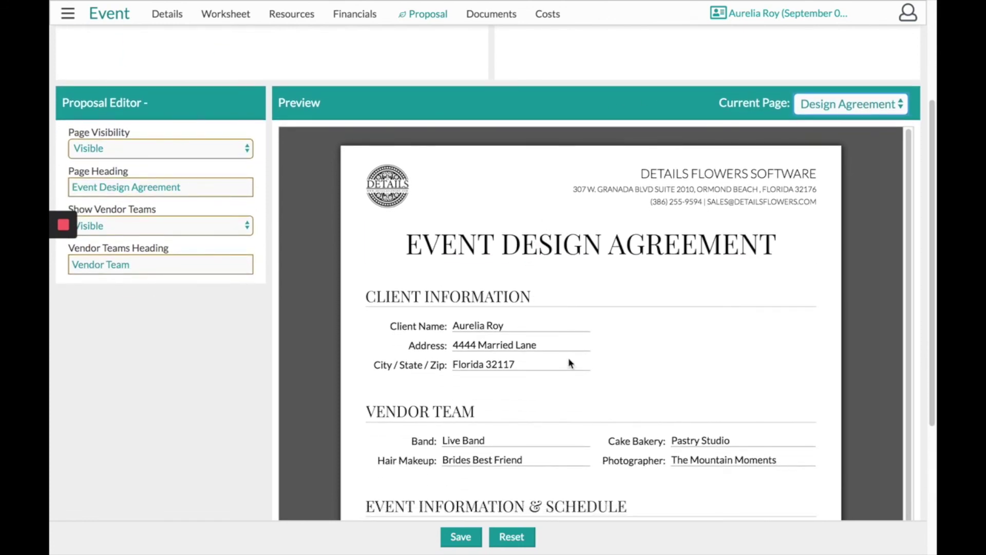
scroll(581, 368, "down", 1)
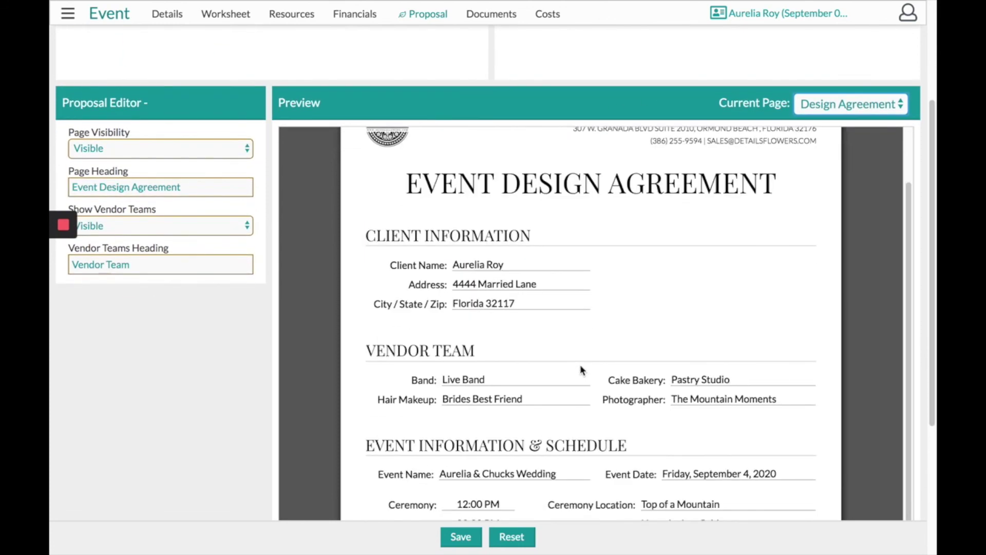
scroll(580, 368, "down", 3)
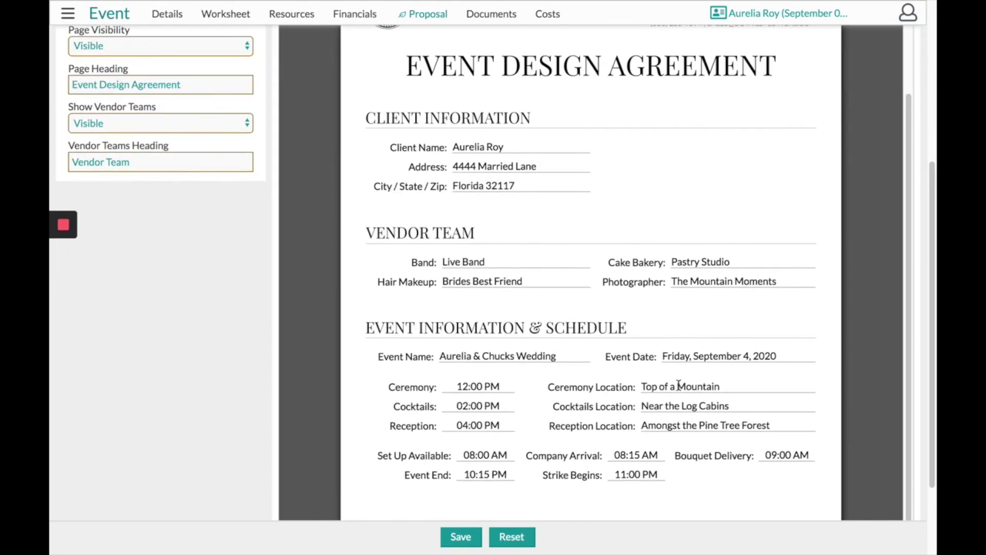
scroll(692, 399, "down", 2)
scroll(693, 398, "up", 5)
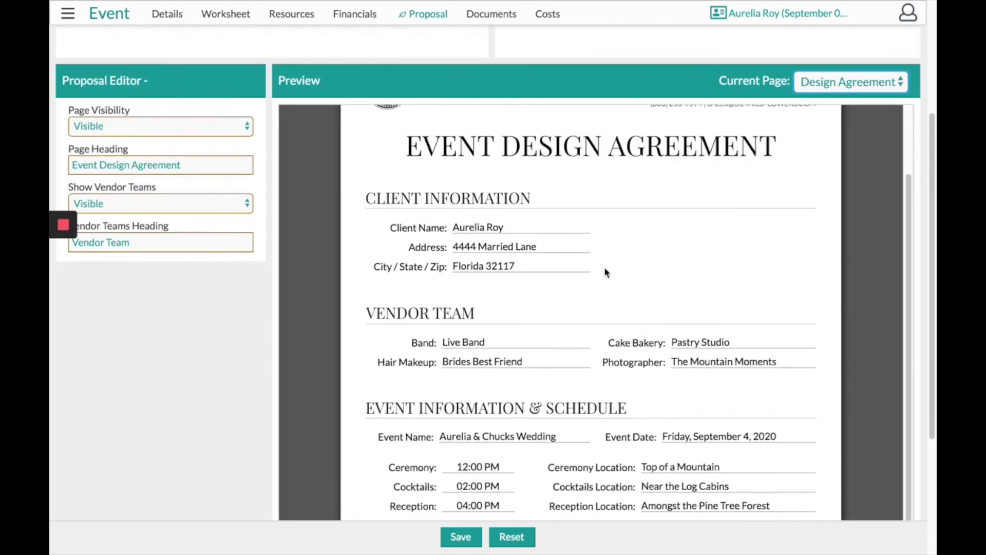
left_click(452, 320)
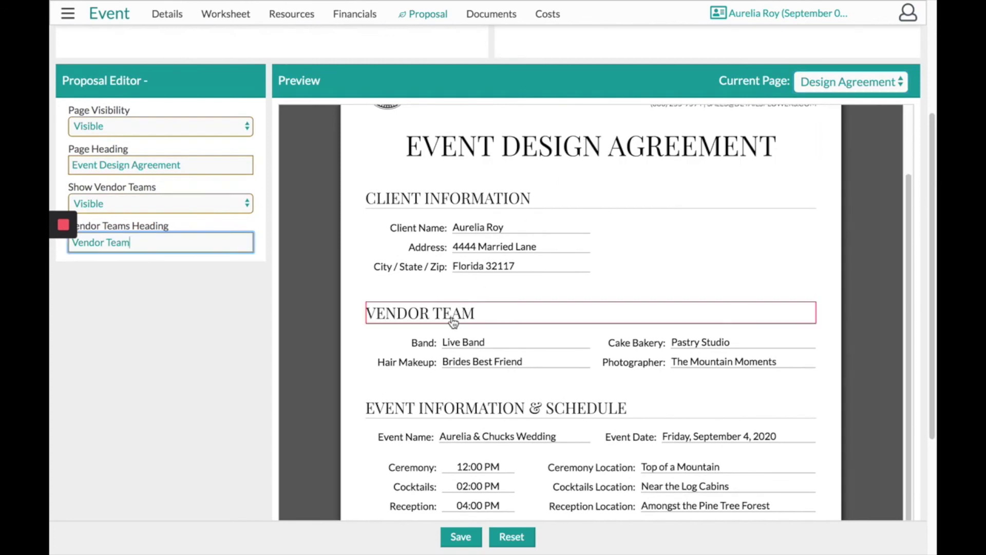
key("BackSpace")
key("BackSpace")
key("BackSpace")
key("BackSpace")
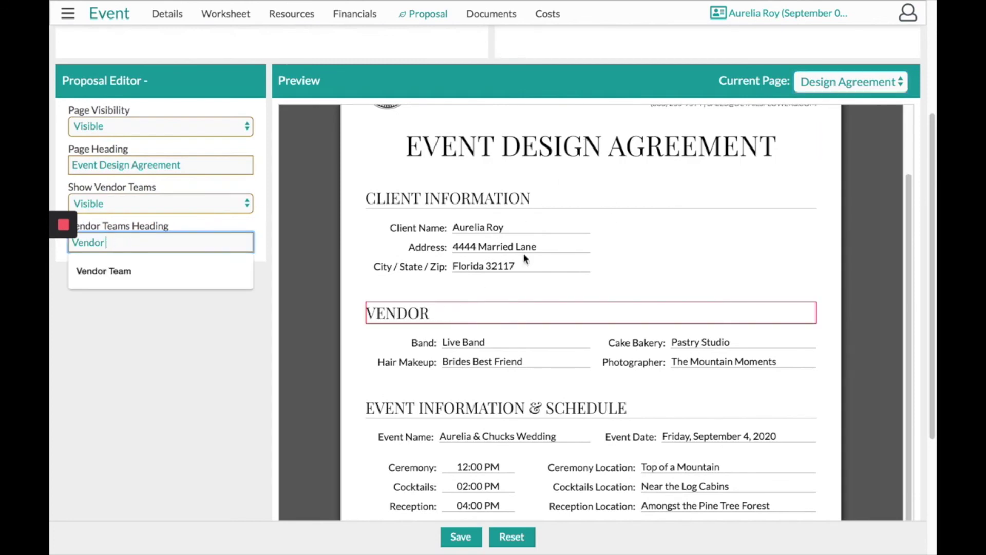
left_click(832, 97)
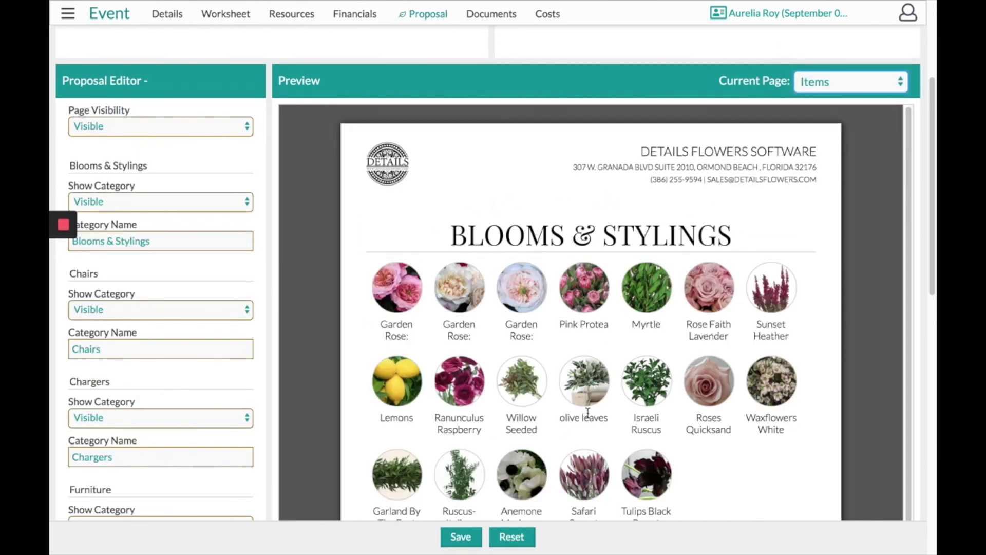
Toggle the Items page visibility to Hidden and back to Visible.
scroll(615, 395, "down", 3)
scroll(615, 396, "down", 2)
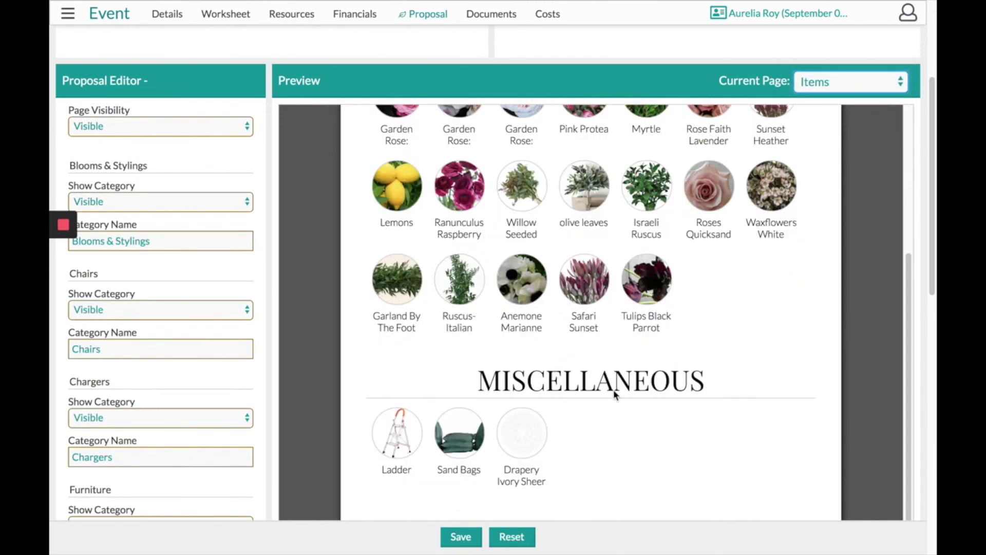
scroll(614, 395, "down", 3)
scroll(616, 396, "up", 5)
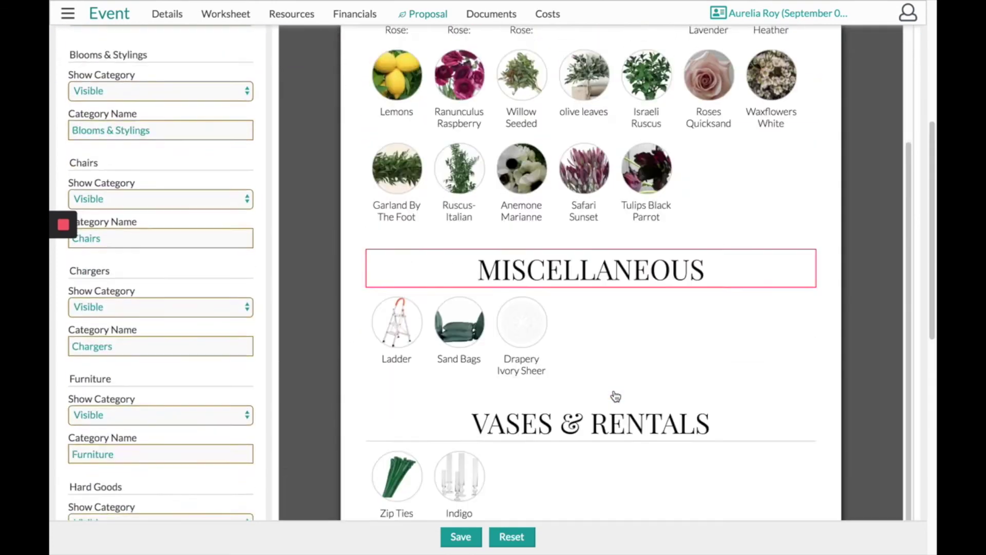
scroll(616, 396, "up", 5)
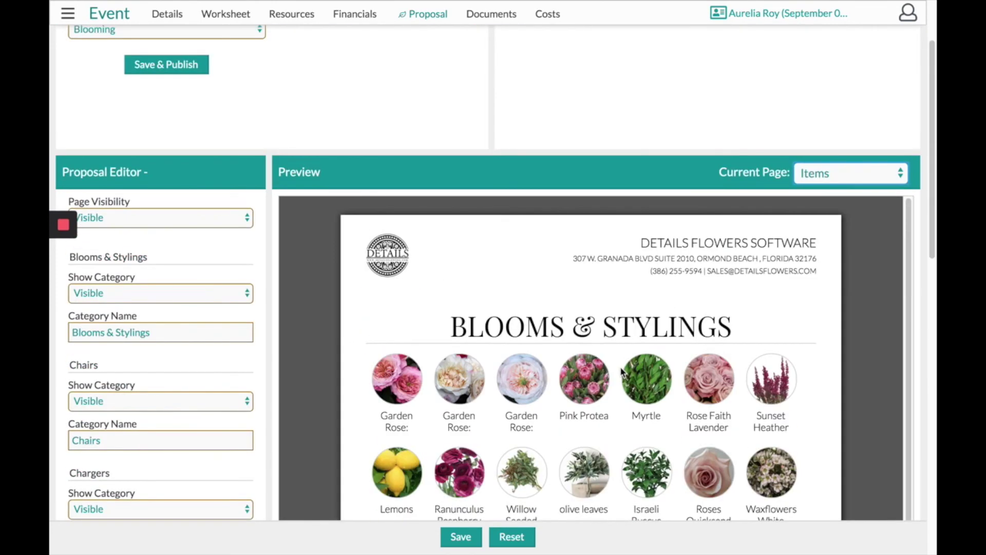
left_click_drag(140, 205, 67, 205)
left_click(78, 217)
left_click(111, 231)
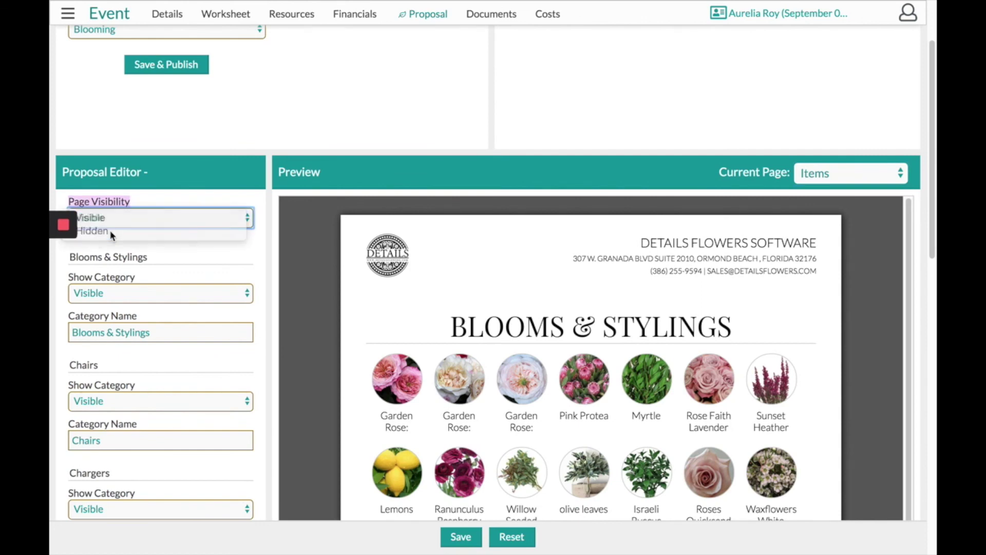
left_click(118, 222)
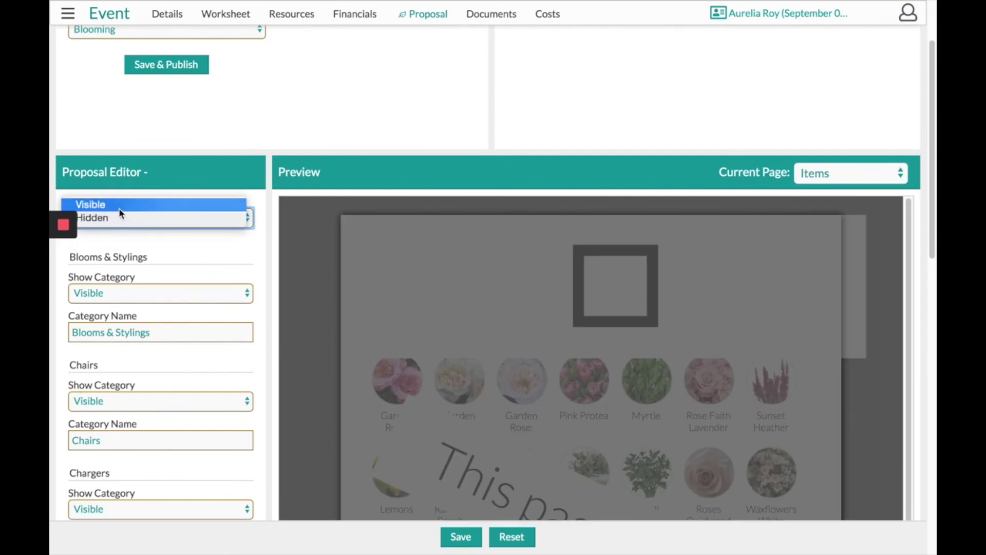
left_click(119, 206)
Set the Miscellaneous category's Show Category to Hidden and save.
scroll(532, 323, "down", 3)
scroll(531, 323, "down", 1)
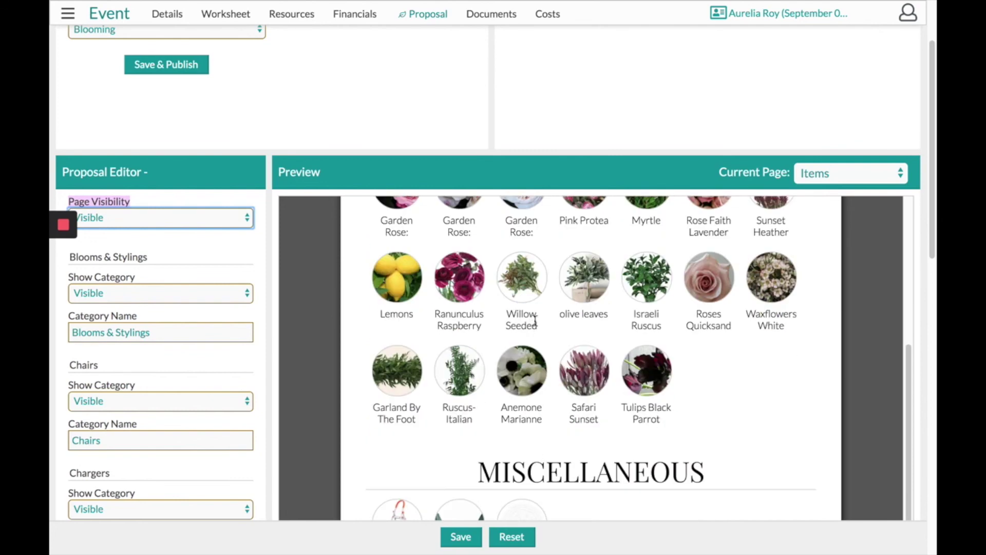
scroll(670, 335, "down", 5)
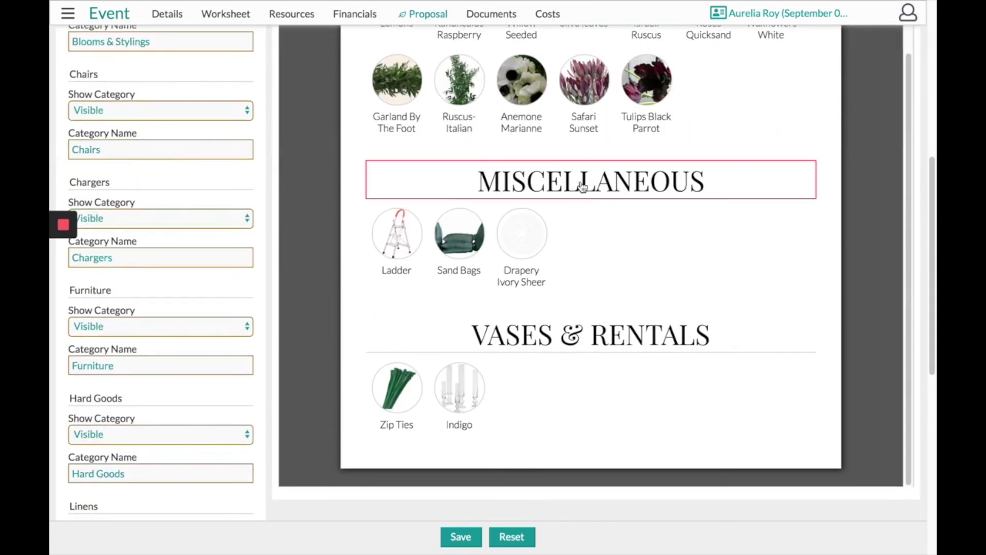
left_click(580, 182)
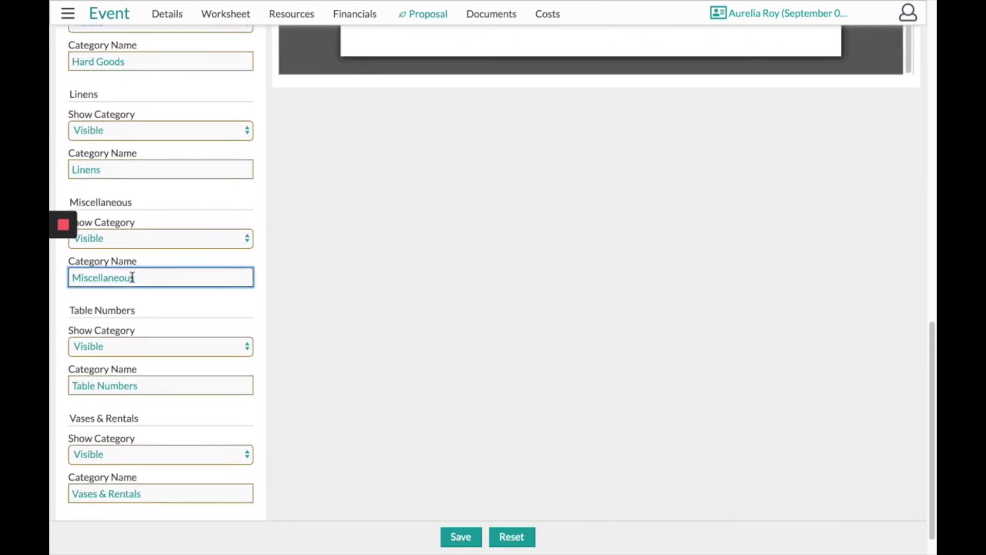
left_click_drag(141, 278, 75, 280)
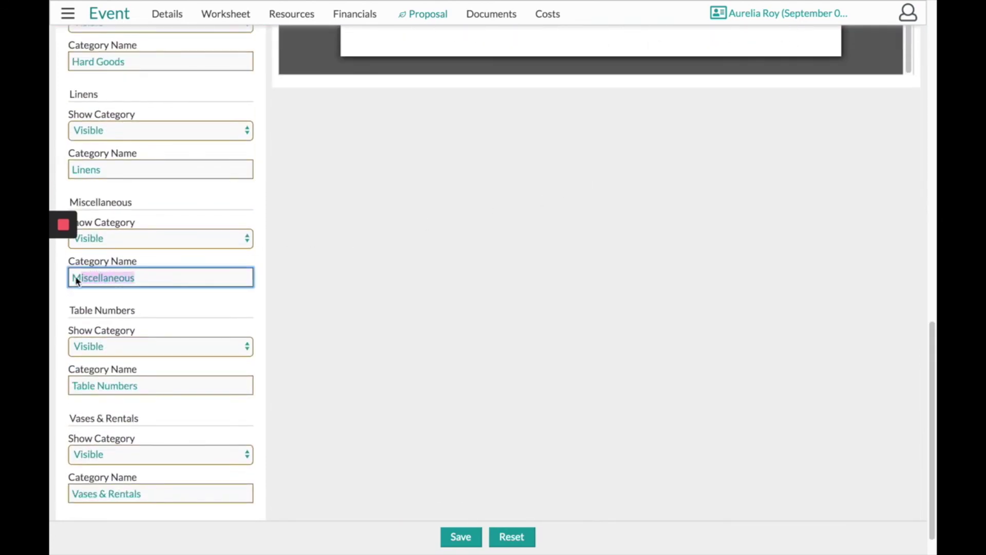
left_click(138, 243)
left_click(132, 256)
left_click(457, 536)
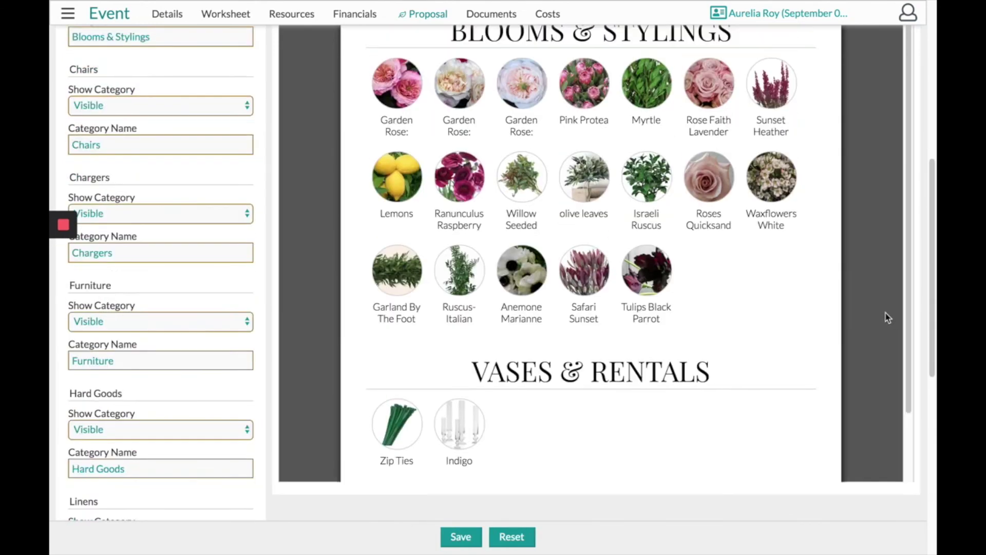
scroll(868, 304, "up", 10)
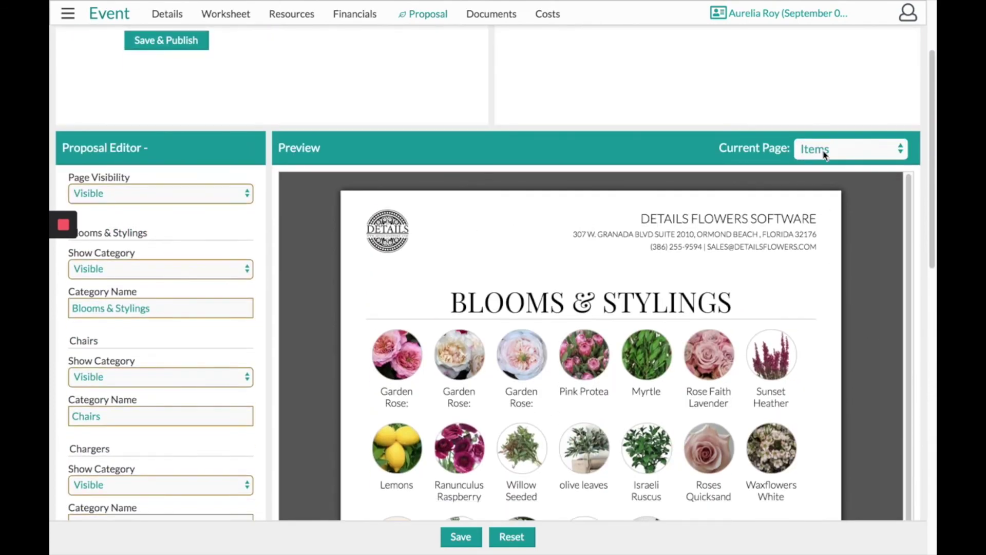
left_click(826, 149)
Preview the Line Items page and set Show Recipe Name to Hidden.
left_click(828, 163)
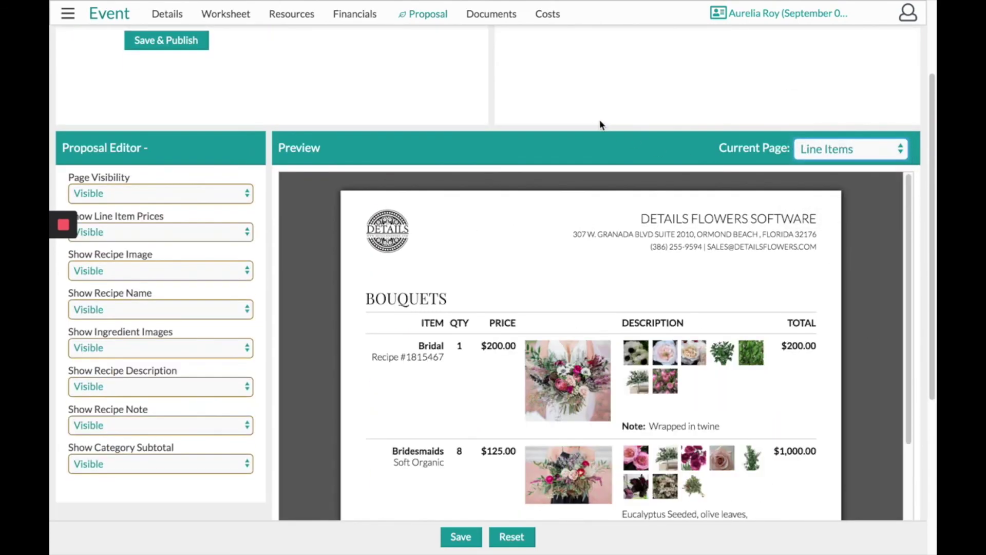
scroll(599, 125, "down", 1)
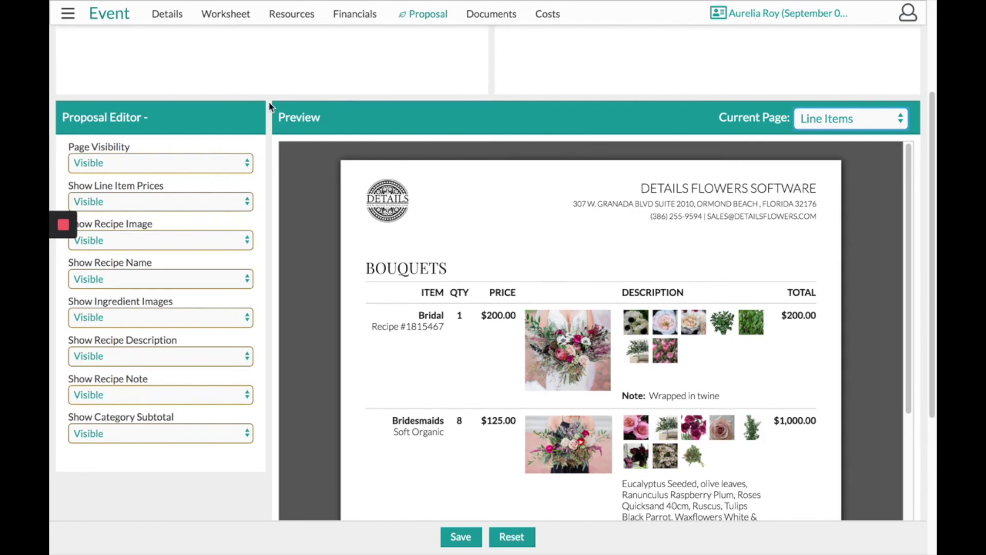
scroll(599, 241, "down", 3)
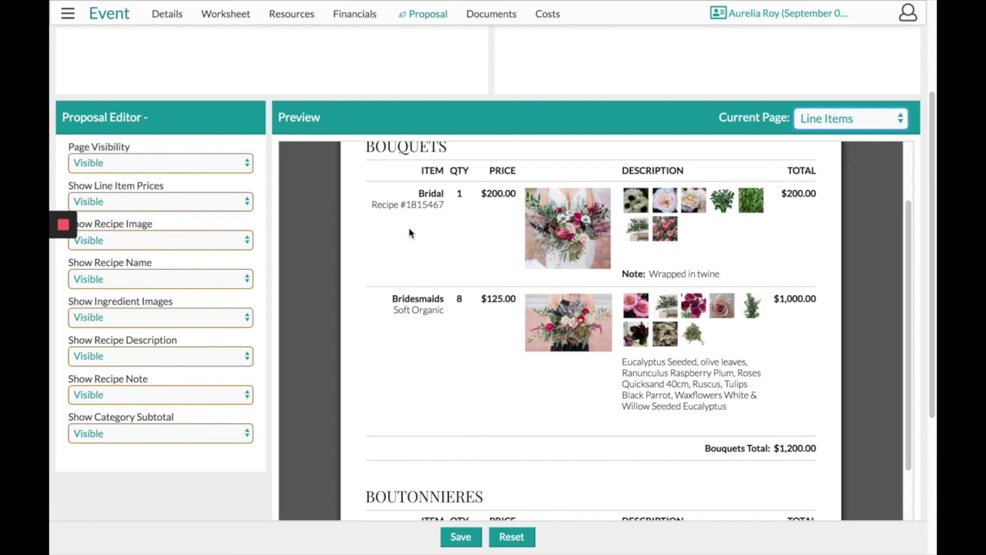
left_click_drag(443, 206, 371, 206)
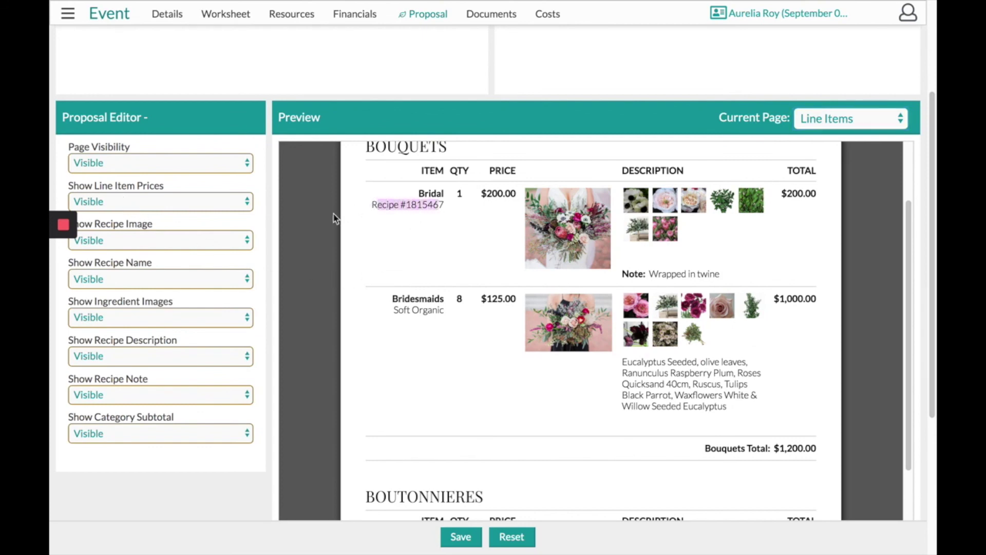
left_click(316, 227)
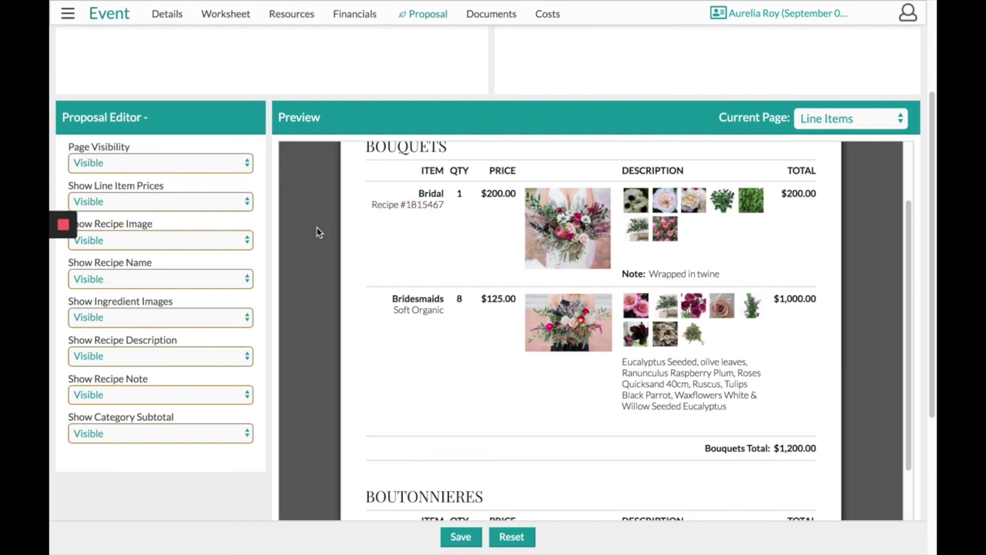
left_click(193, 279)
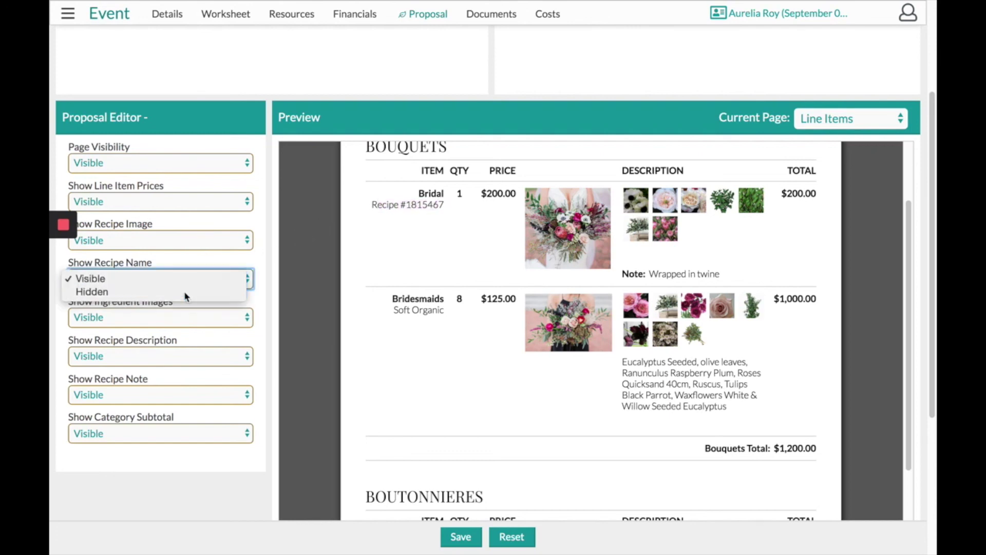
left_click(186, 293)
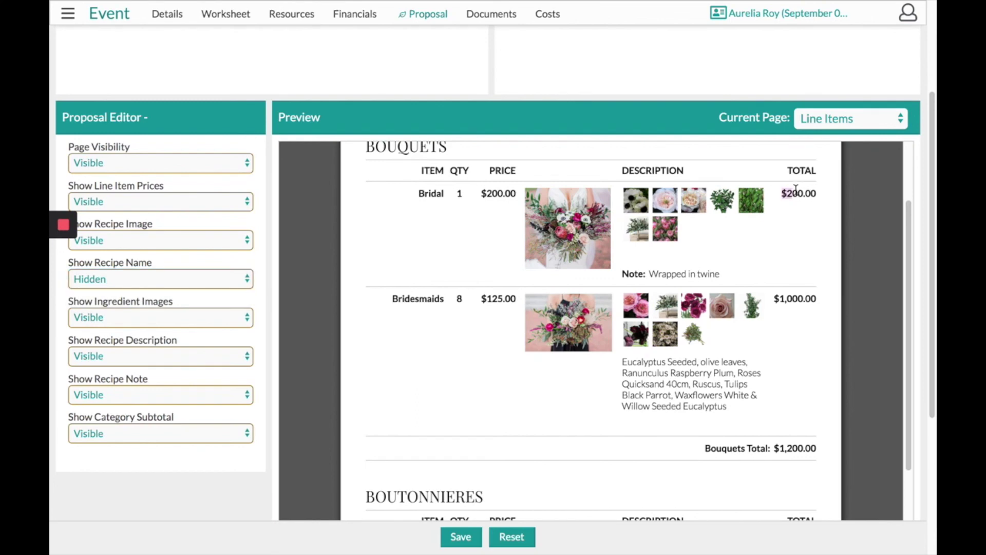
Set Show Line Item Prices to Hidden and save the line item settings.
left_click_drag(817, 194, 820, 196)
left_click(818, 197)
left_click(144, 201)
left_click(141, 212)
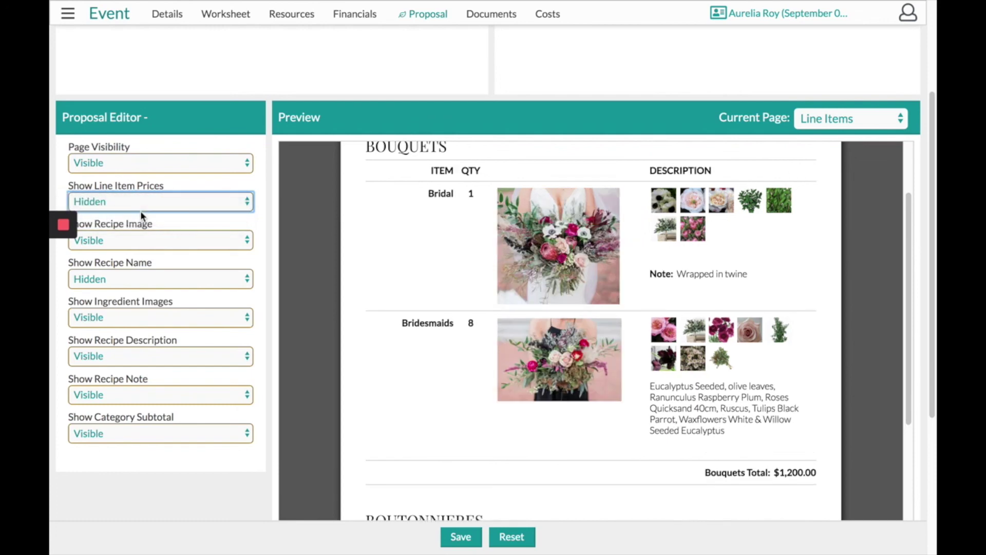
left_click(459, 536)
Review the Terms, Breakdown and Summary pages, then Save & Publish the proposal.
left_click(833, 119)
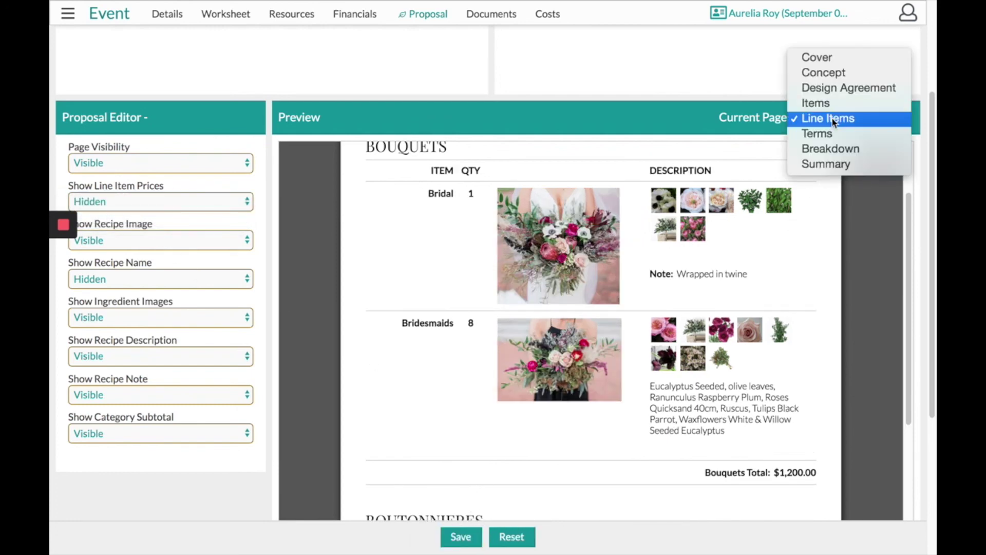
left_click(830, 132)
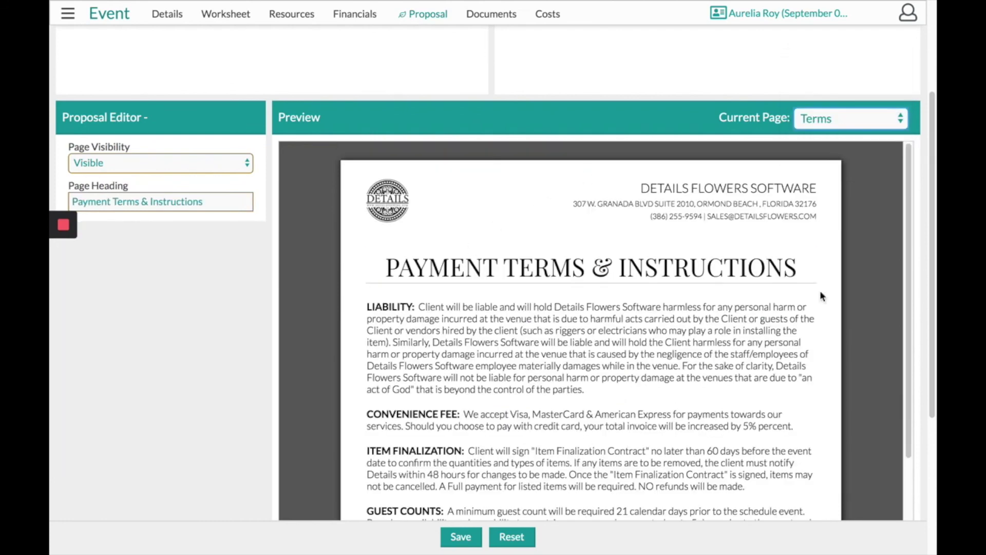
left_click(832, 119)
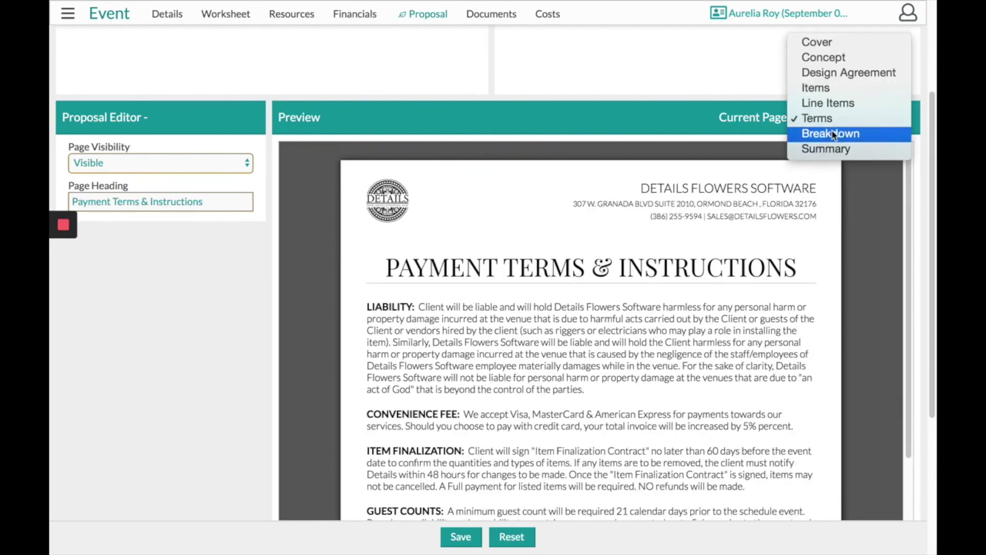
left_click(830, 133)
left_click(837, 121)
left_click(844, 133)
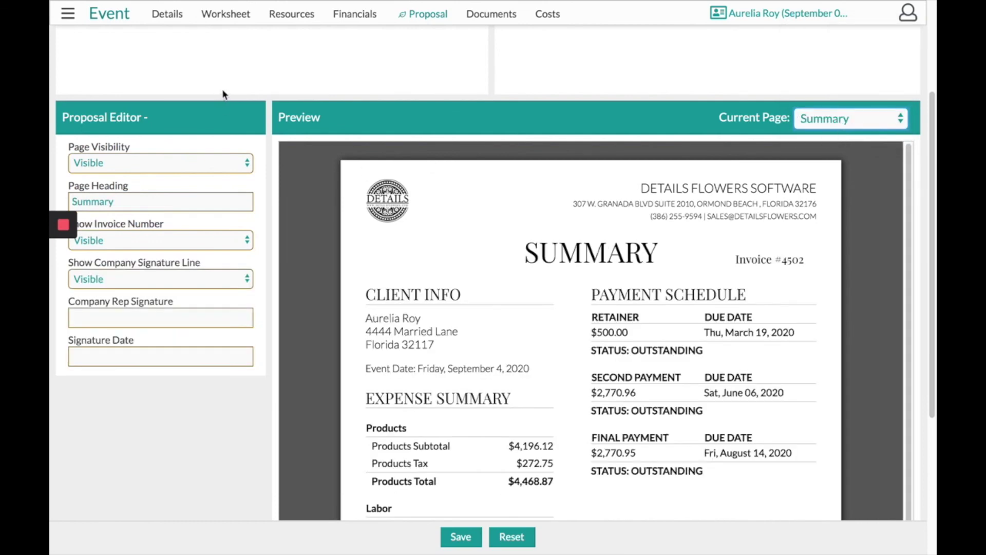
scroll(223, 92, "up", 3)
left_click(159, 164)
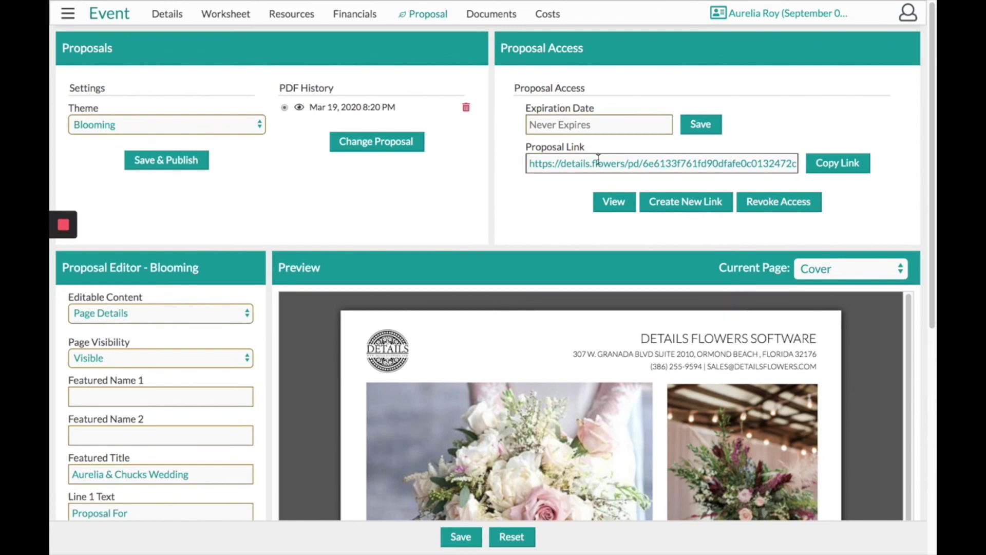
View the proposal link as the client's 11-page PDF and dismiss the Accept & Sign form.
left_click_drag(533, 165, 782, 158)
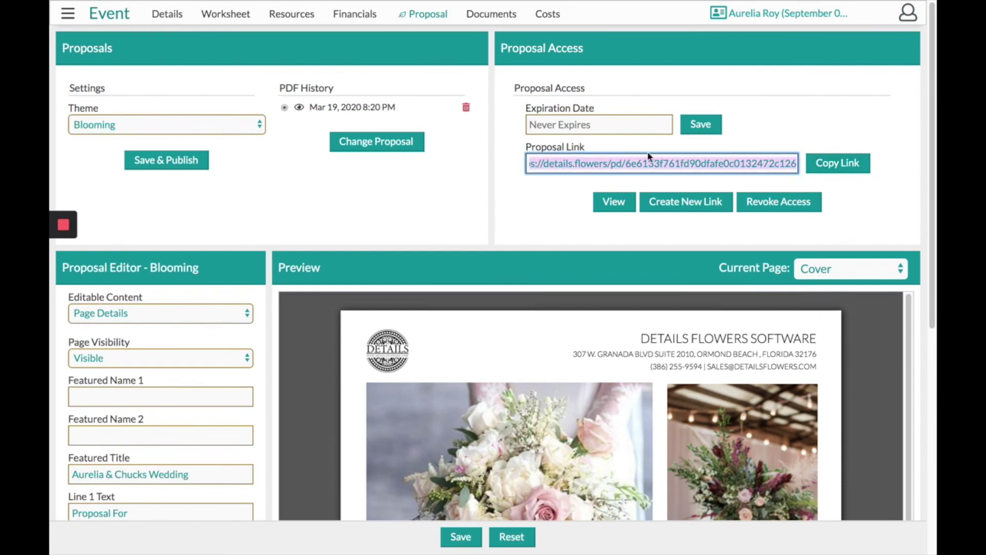
left_click(613, 201)
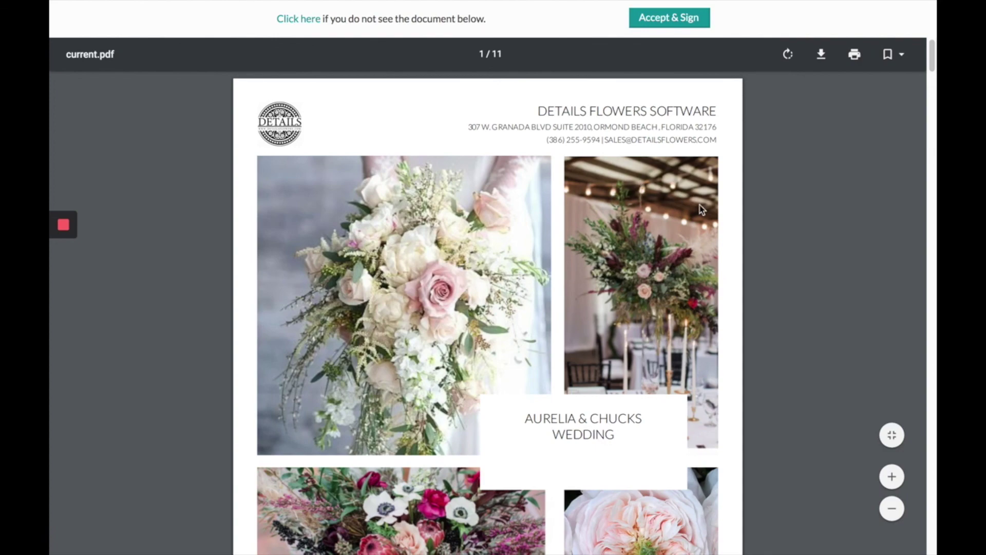
scroll(701, 210, "down", 7)
scroll(701, 209, "down", 4)
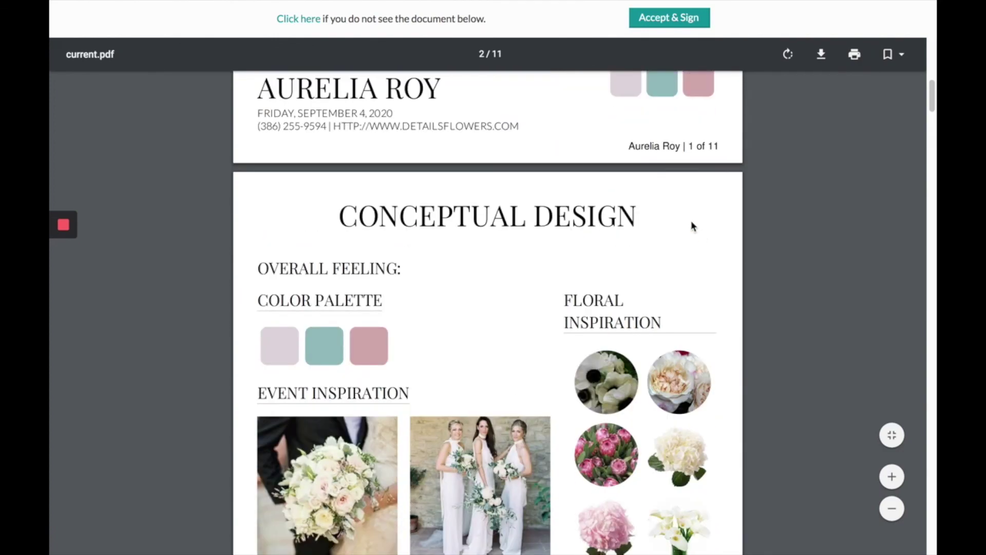
left_click(655, 23)
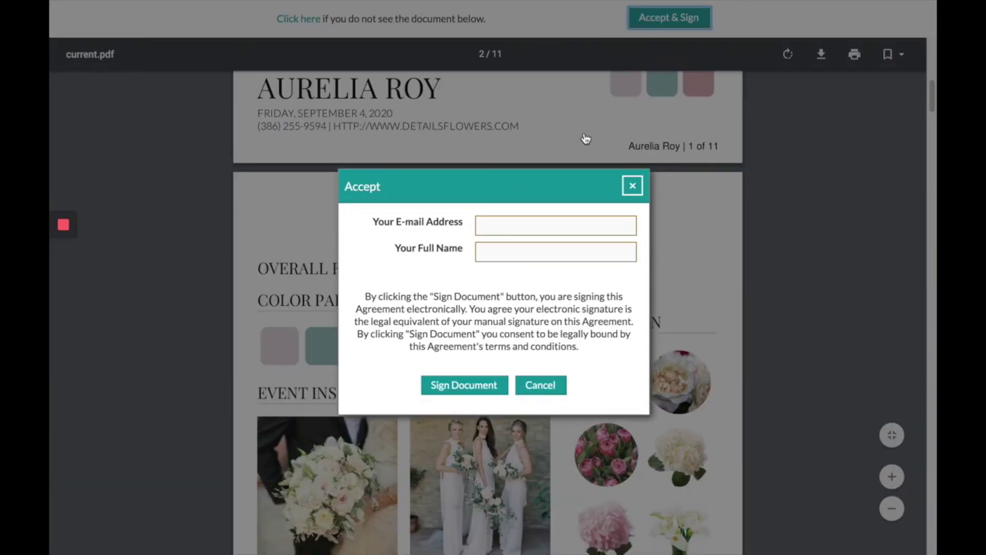
left_click(632, 186)
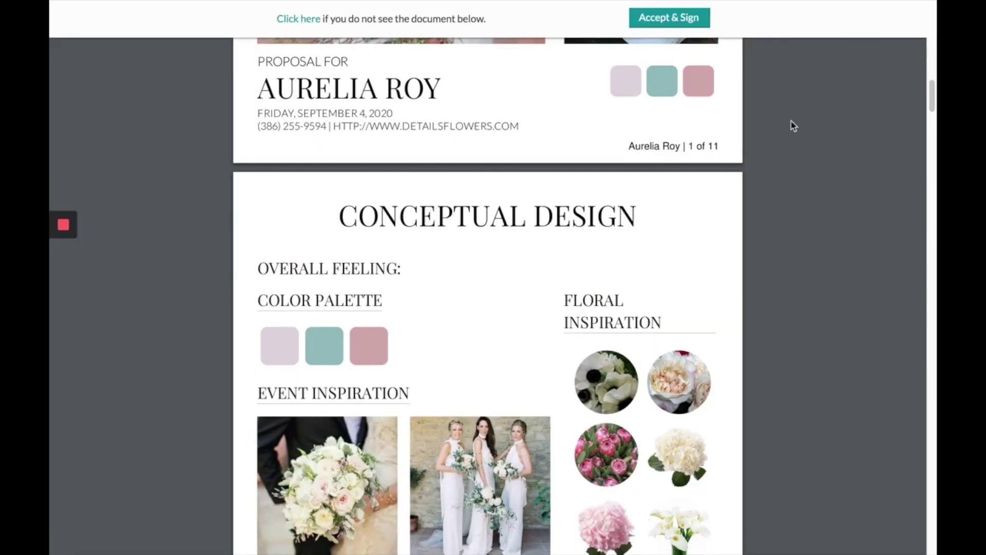